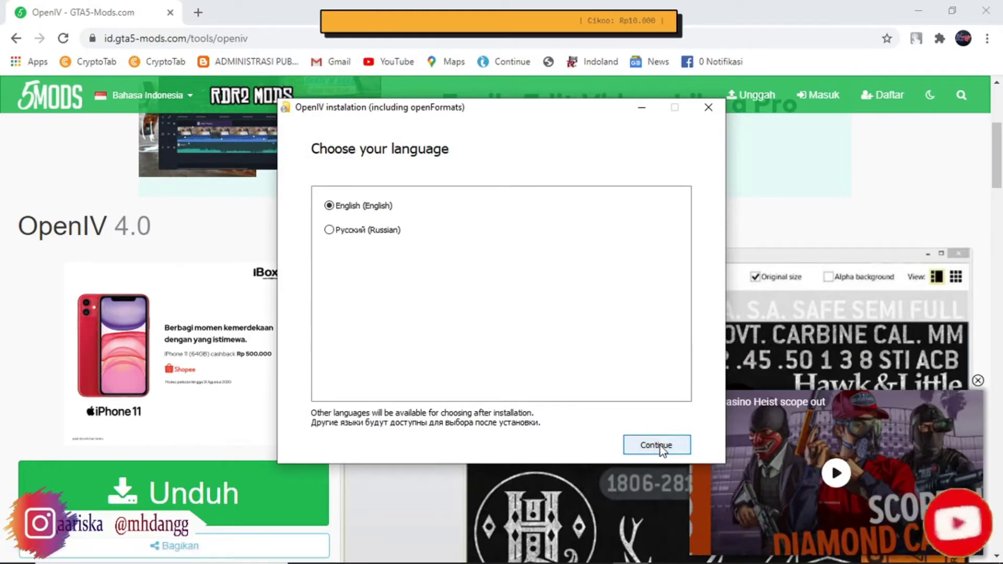
Step: Install OpenIV on this computer in English, accepting the license agreement and the download, and close the finished installer
{"action": "left_click", "coordinate": [658, 445]}
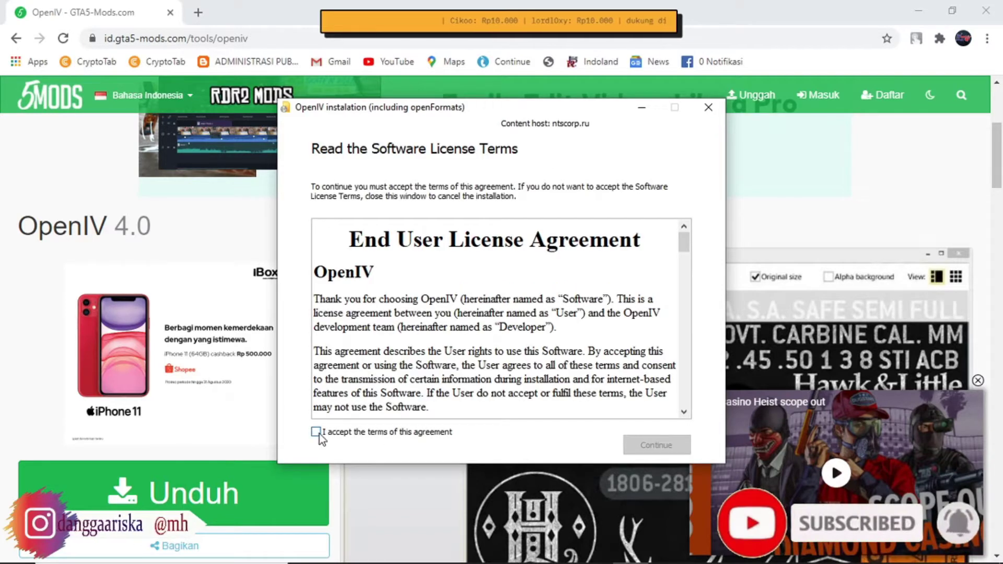
{"action": "left_click", "coordinate": [319, 433]}
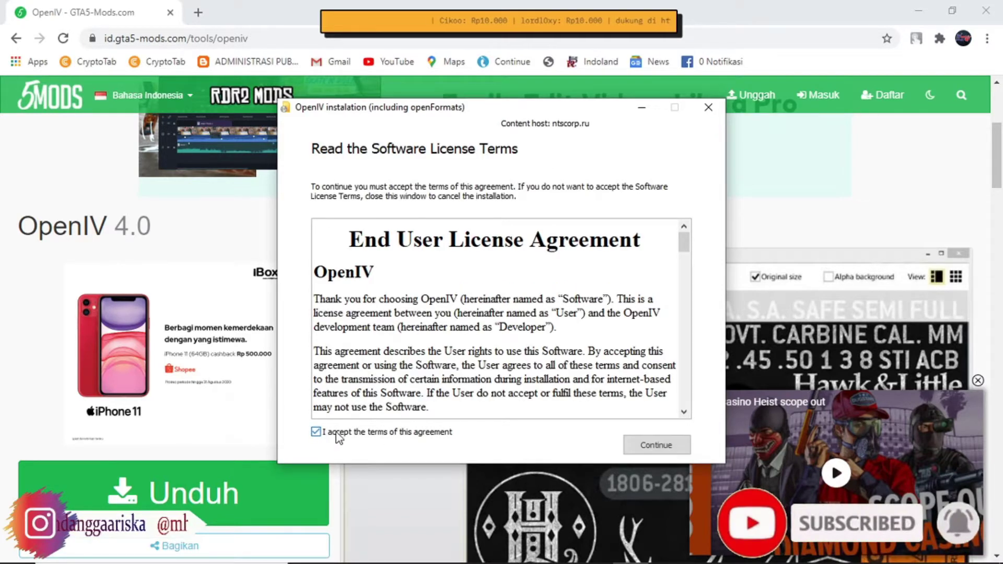
{"action": "left_click", "coordinate": [656, 445]}
{"action": "left_click", "coordinate": [656, 445]}
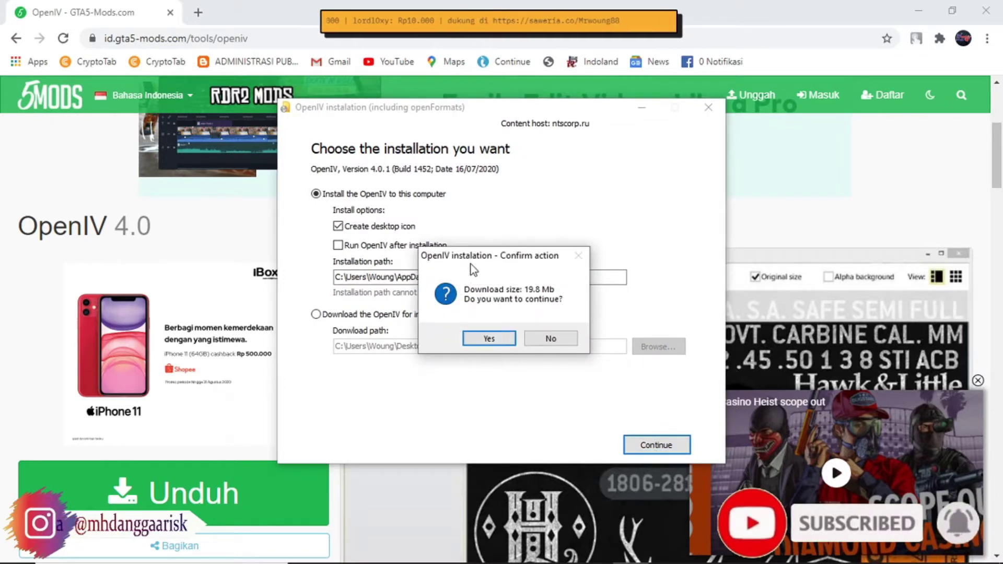
{"action": "left_click", "coordinate": [484, 337]}
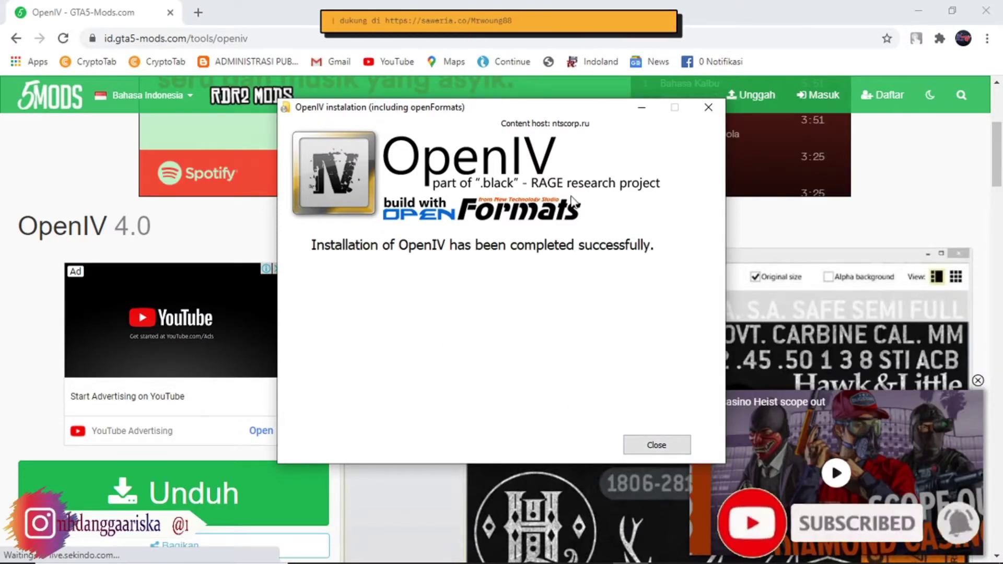
{"action": "left_click", "coordinate": [670, 443]}
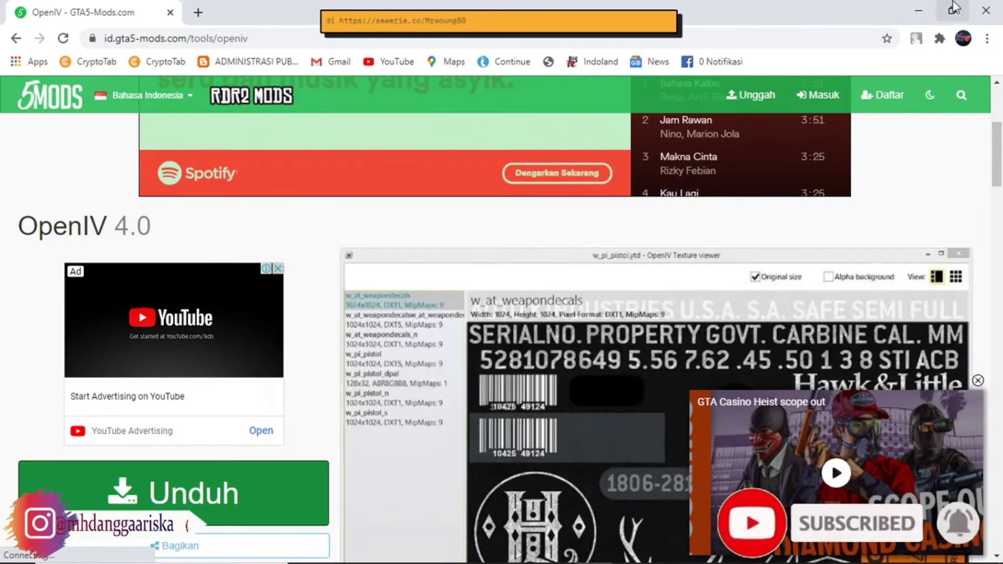
Step: Launch OpenIV from the desktop and choose the Windows version of Grand Theft Auto V
{"action": "left_click", "coordinate": [920, 12]}
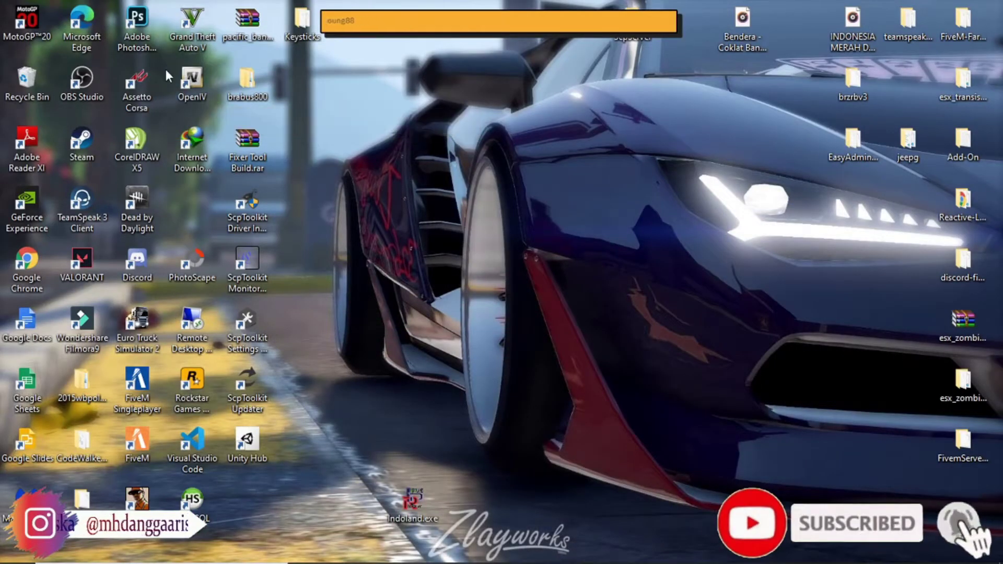
{"action": "double_click", "coordinate": [196, 95]}
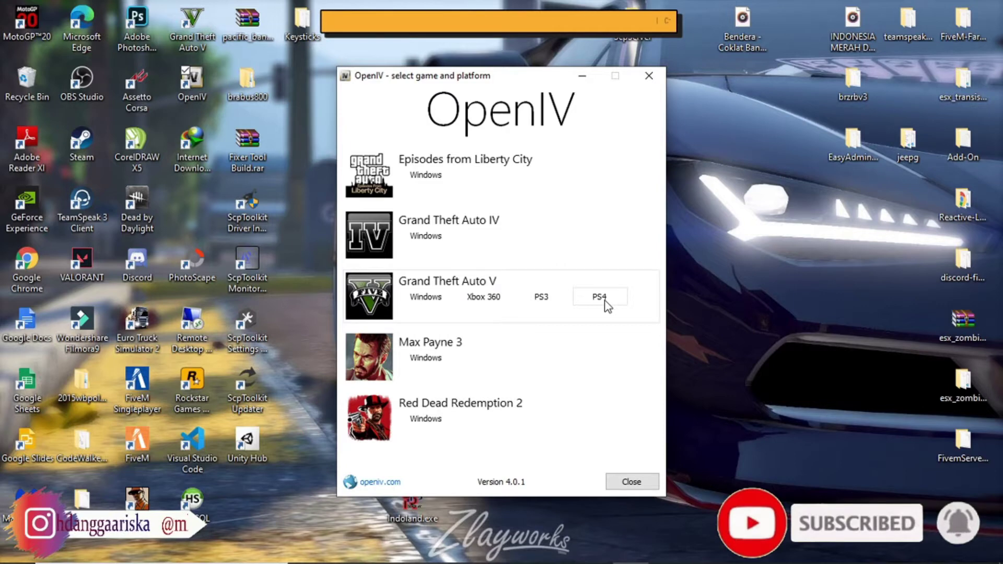
{"action": "left_click", "coordinate": [420, 295]}
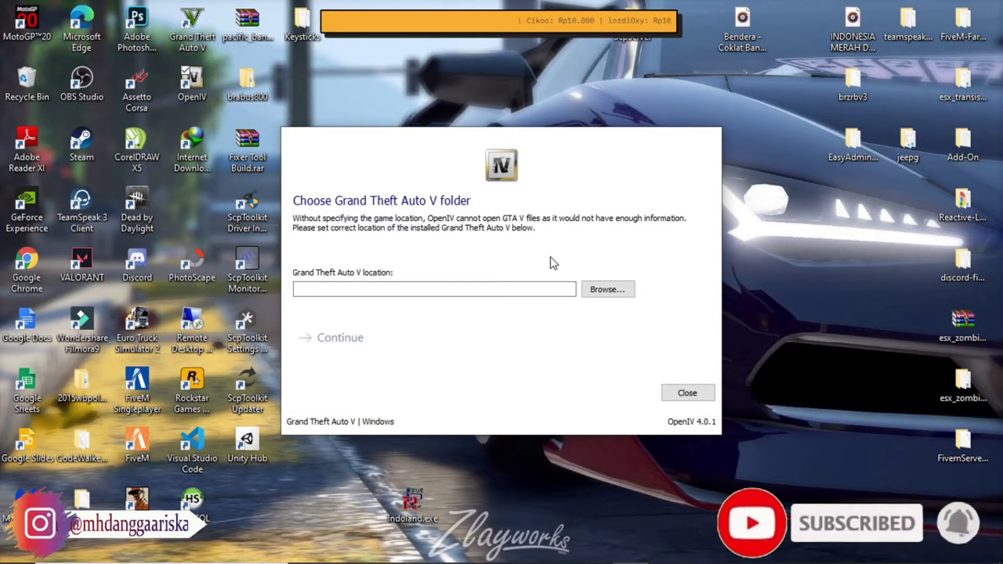
Step: Set the Grand Theft Auto V location to E:\SteamLibrary\steamapps\common\Grand Theft Auto V and continue past the backup reminder
{"action": "left_click", "coordinate": [599, 292]}
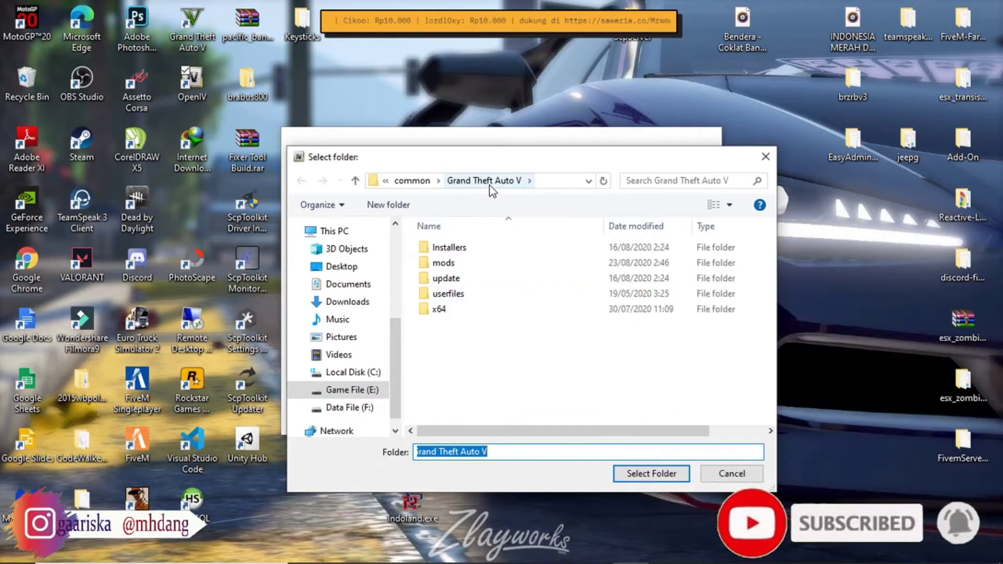
{"action": "left_click", "coordinate": [359, 391]}
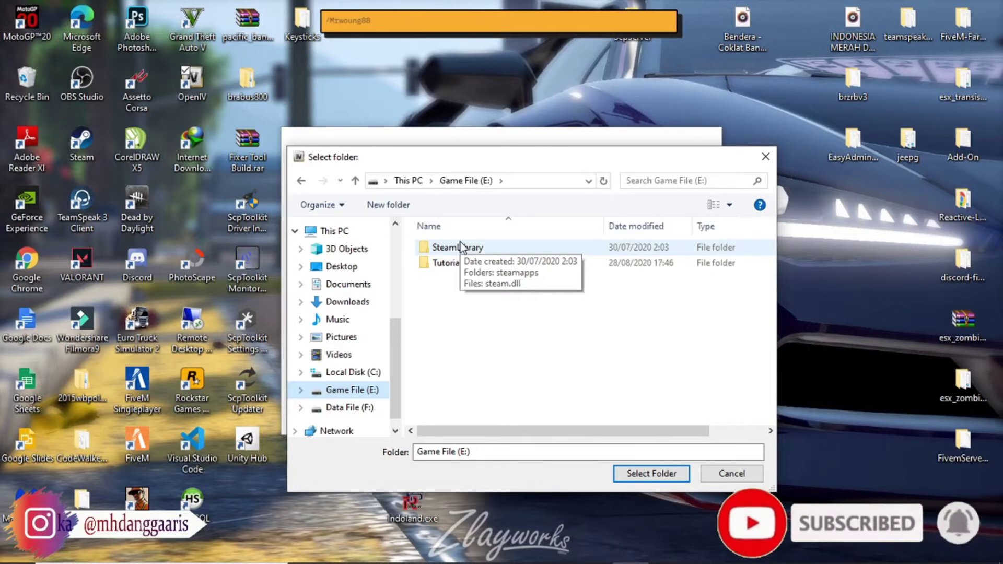
{"action": "double_click", "coordinate": [473, 247]}
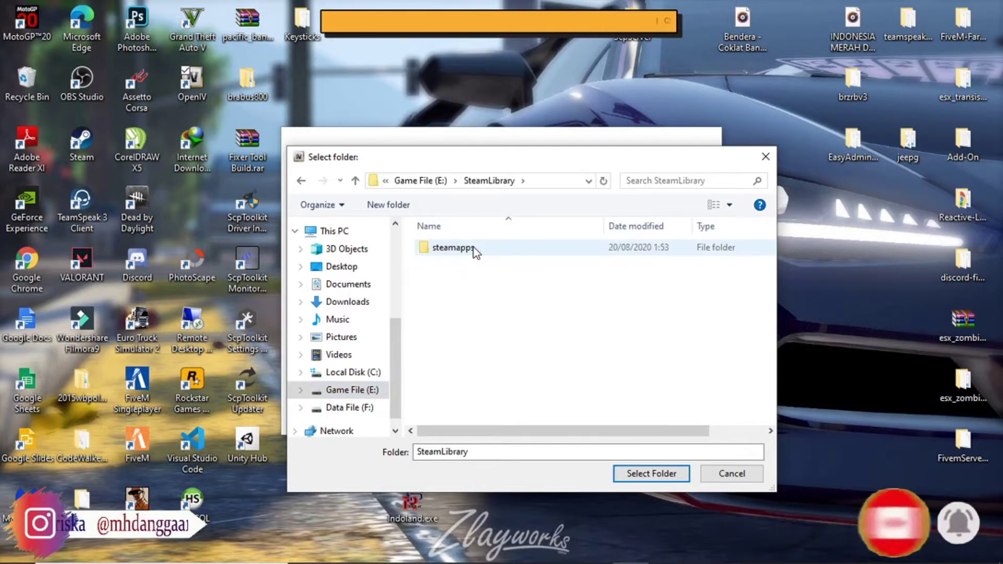
{"action": "double_click", "coordinate": [462, 249]}
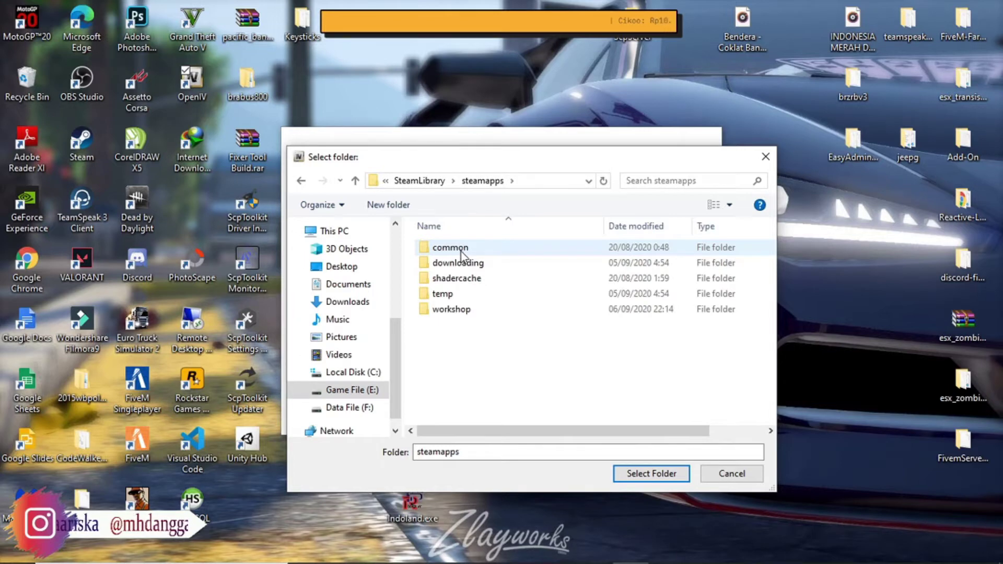
{"action": "double_click", "coordinate": [460, 249]}
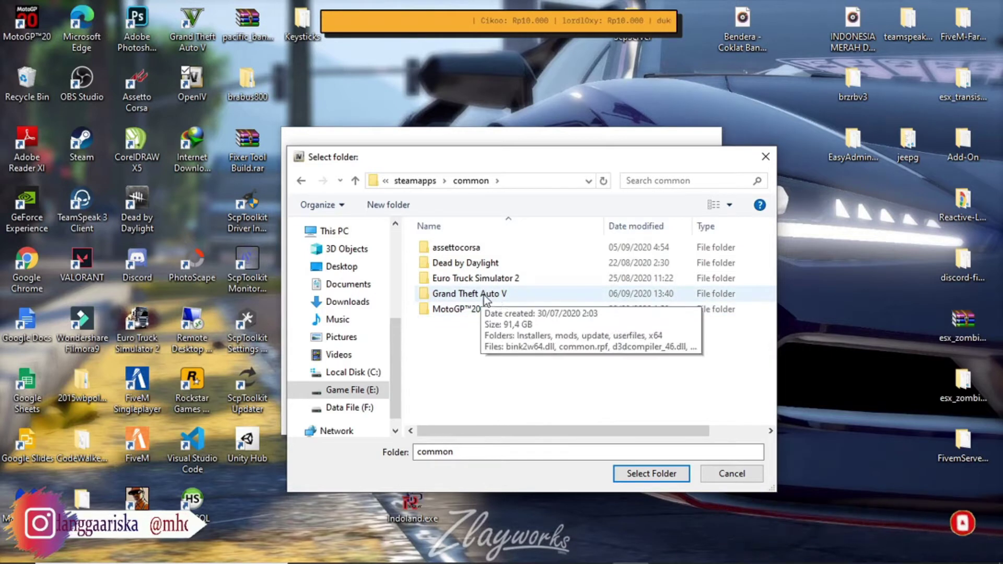
{"action": "left_click", "coordinate": [508, 298]}
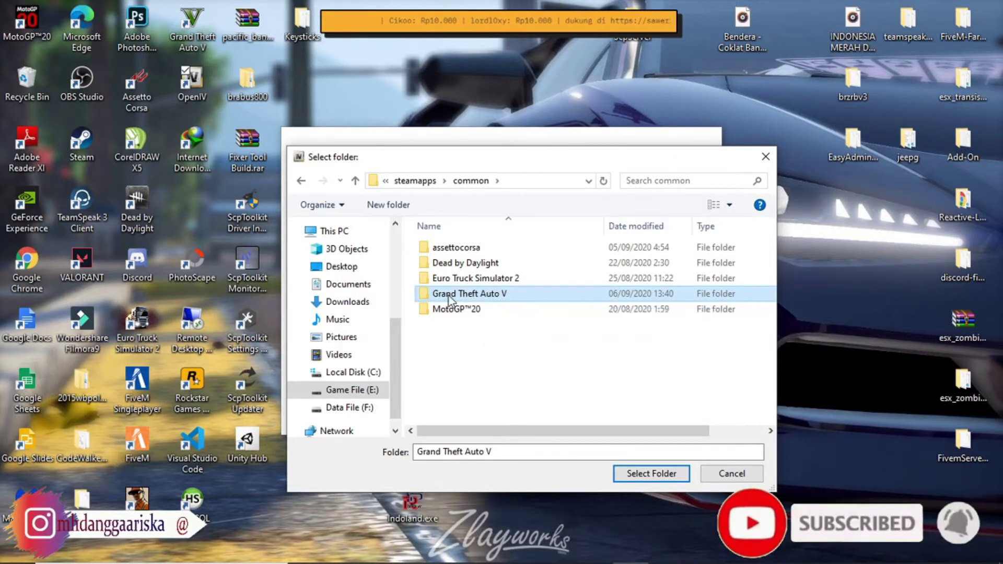
{"action": "double_click", "coordinate": [496, 297]}
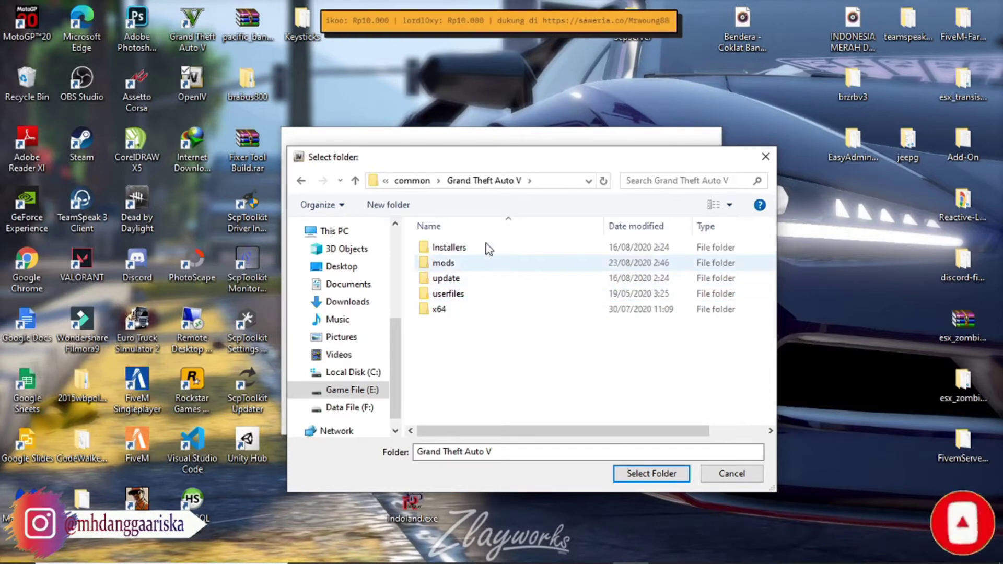
{"action": "left_click", "coordinate": [420, 181]}
{"action": "left_click", "coordinate": [503, 295]}
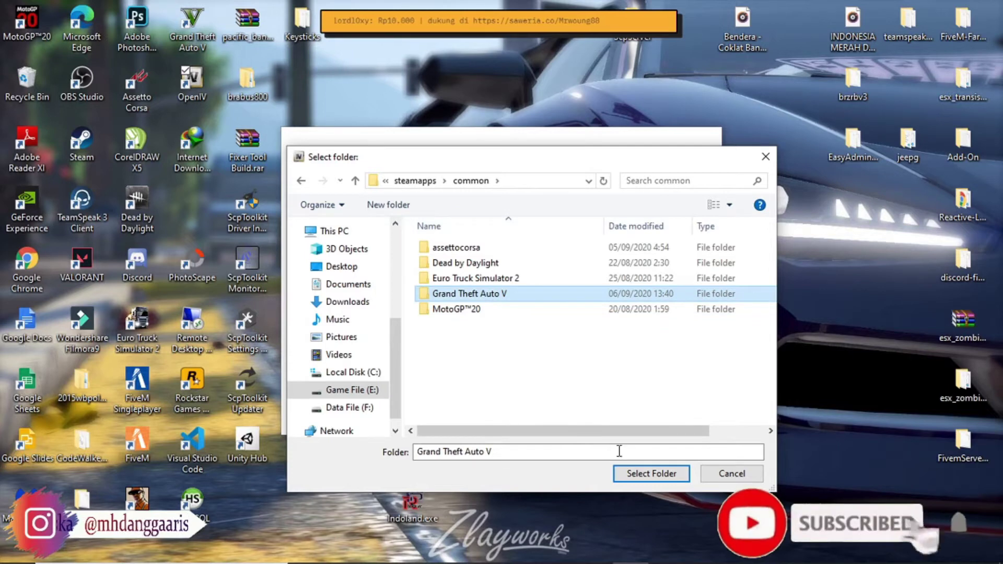
{"action": "left_click", "coordinate": [647, 475]}
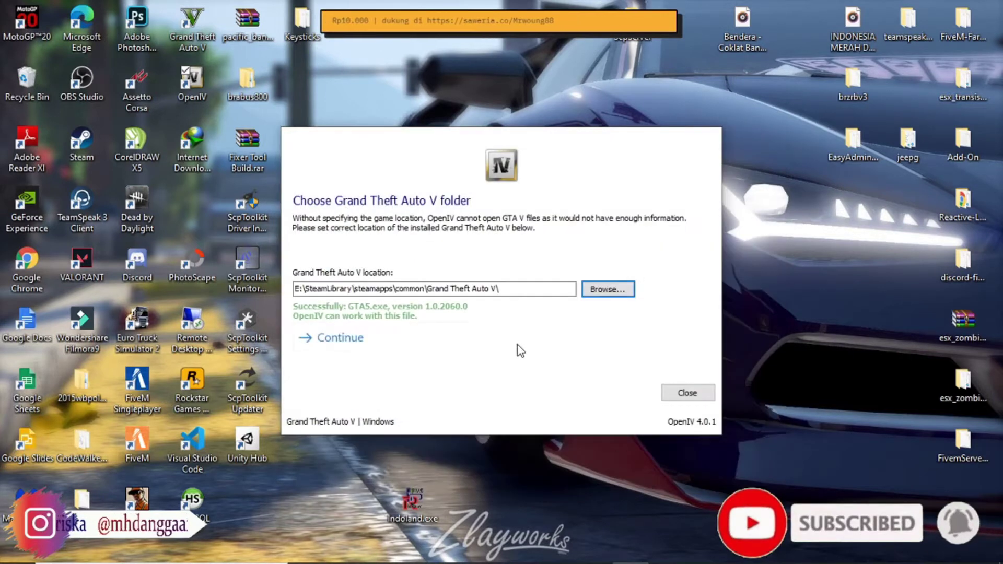
{"action": "left_click", "coordinate": [340, 337]}
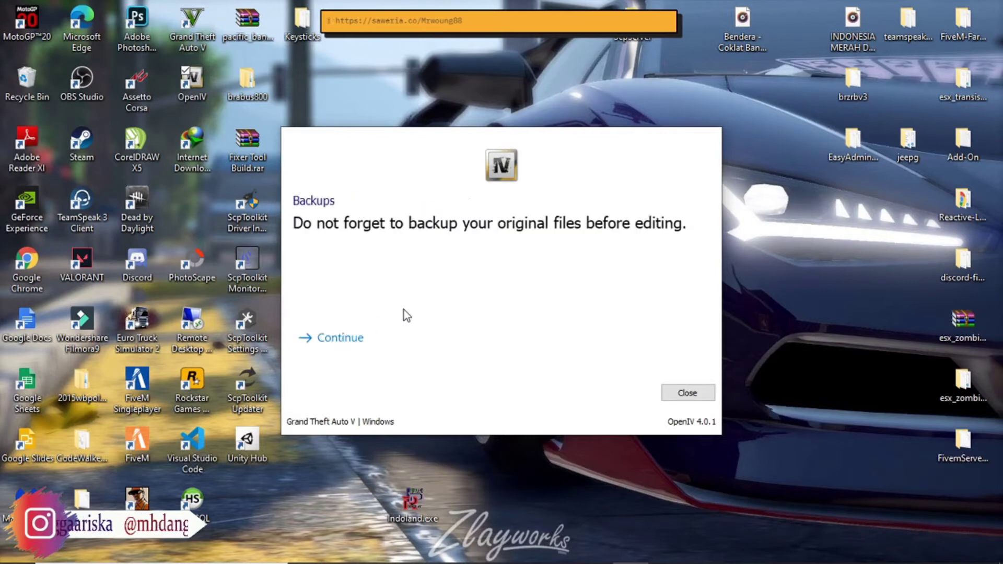
{"action": "left_click", "coordinate": [347, 337]}
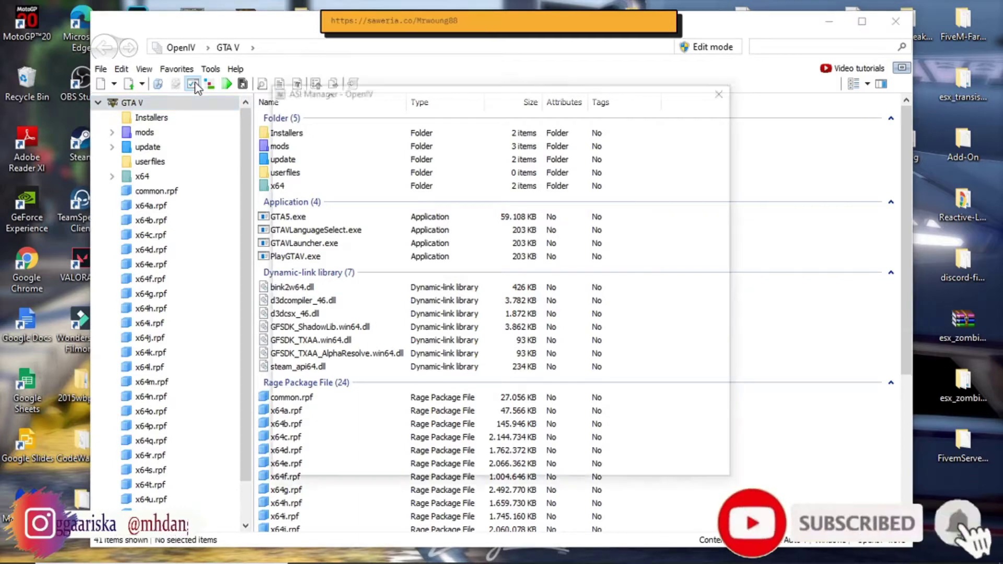
Step: Install ASI Loader and OpenIV.ASI through the ASI Manager, and close OpenIV
{"action": "left_click", "coordinate": [194, 85]}
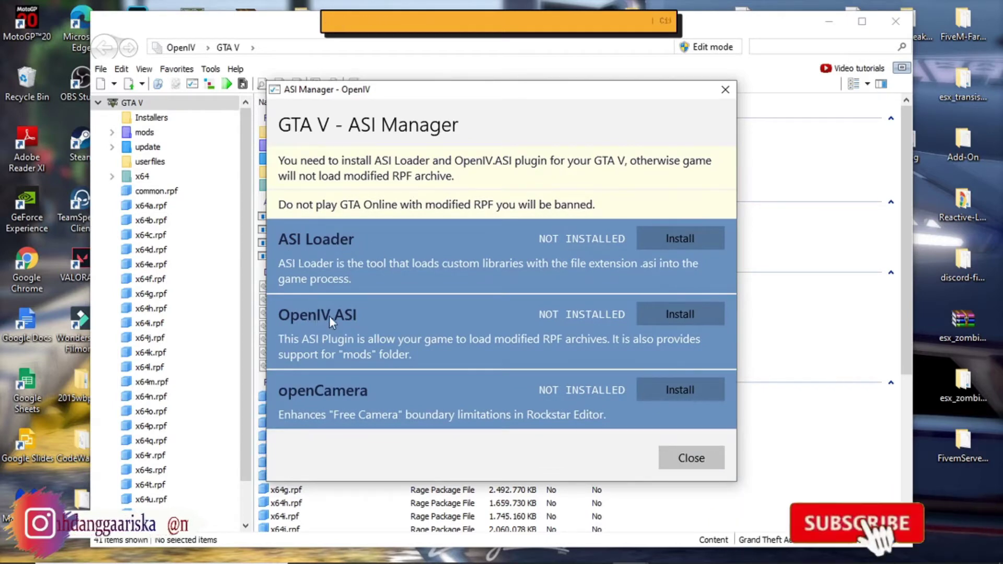
{"action": "left_click", "coordinate": [675, 235]}
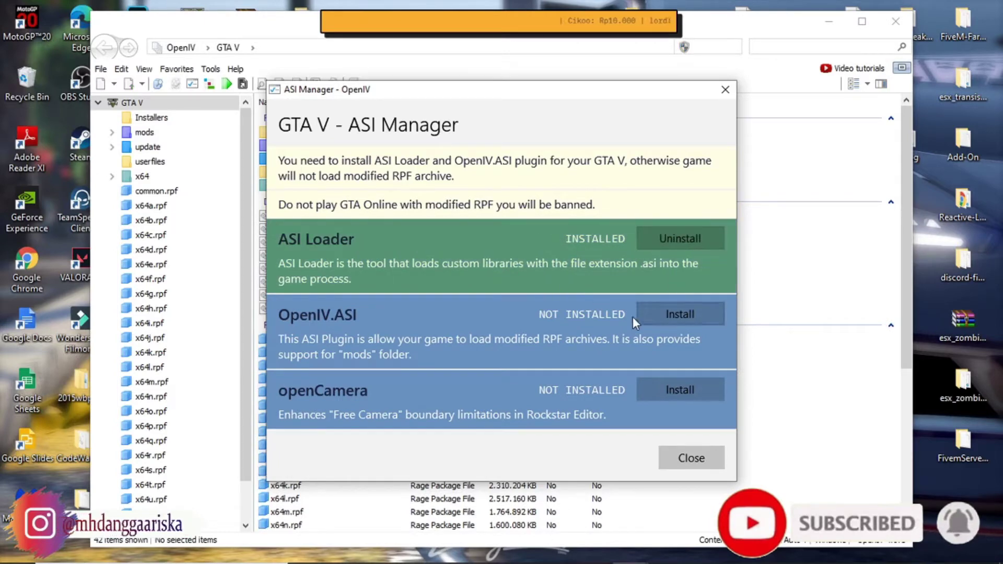
{"action": "left_click", "coordinate": [675, 315]}
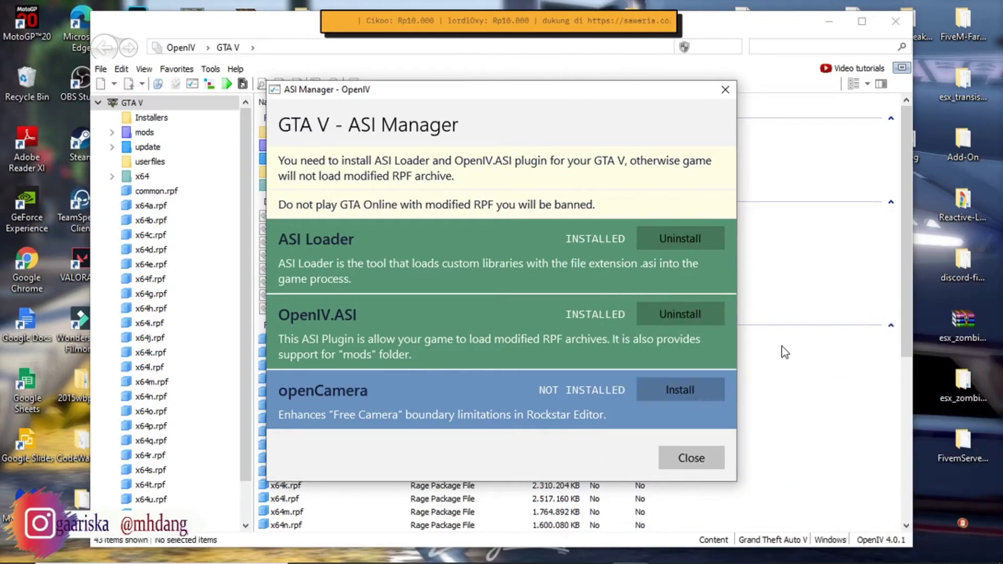
{"action": "left_click", "coordinate": [692, 458]}
{"action": "left_click", "coordinate": [895, 21]}
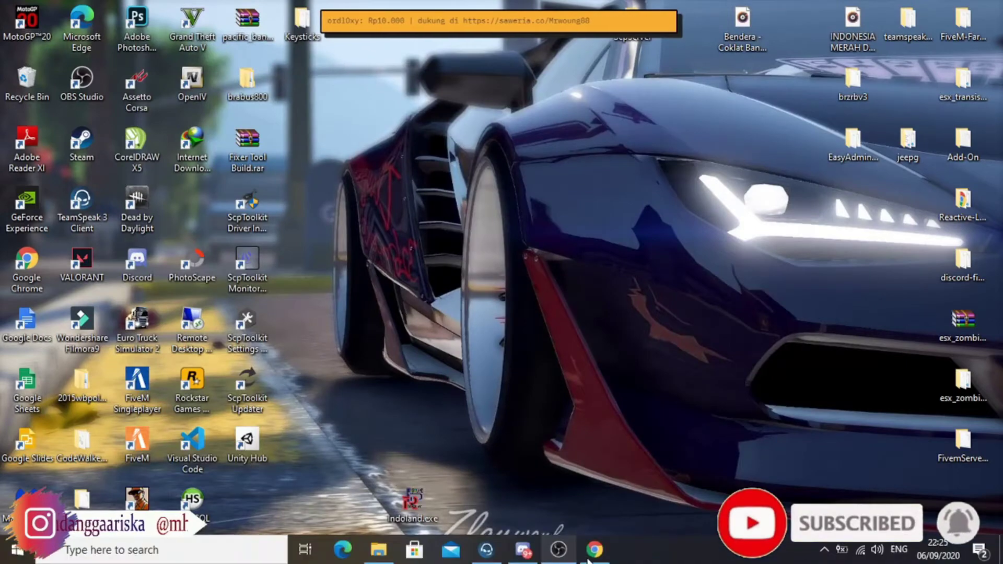
Step: Switch back to Chrome and open the vehicle mods category (Kendaraan) on the GTA5-Mods site
{"action": "left_click", "coordinate": [595, 557]}
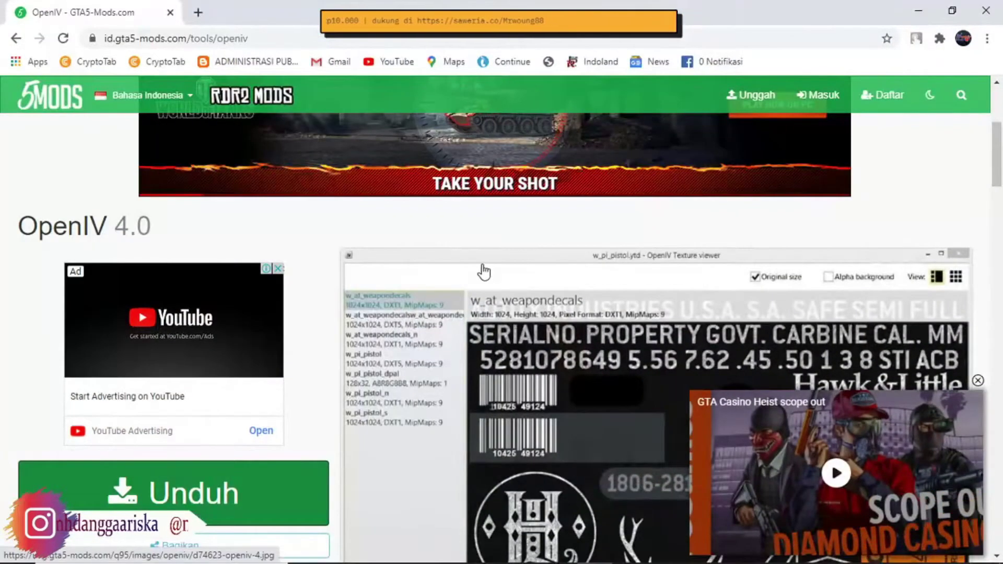
{"action": "scroll", "coordinate": [562, 233], "scroll_direction": "up", "scroll_amount": 4}
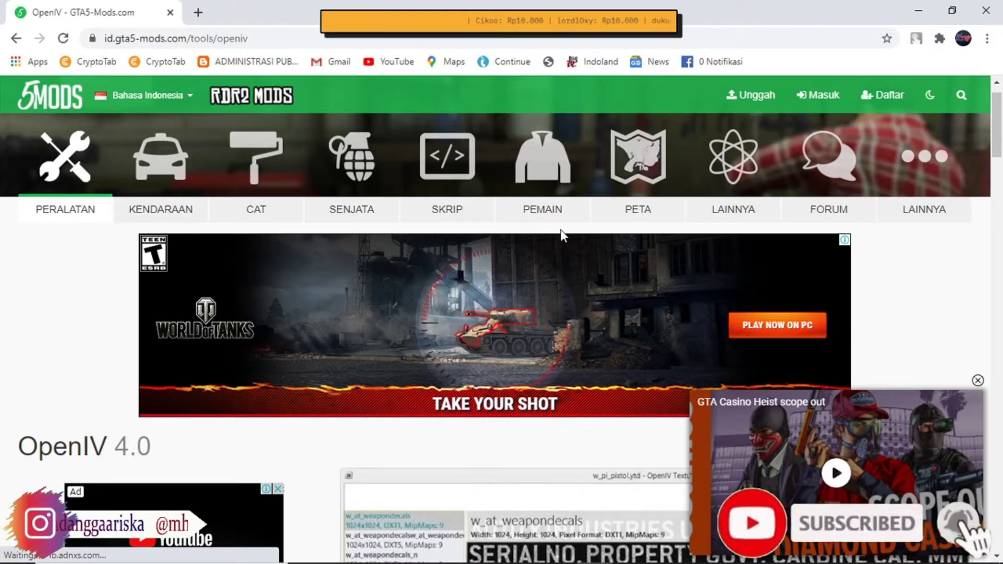
{"action": "left_click", "coordinate": [176, 193]}
{"action": "scroll", "coordinate": [508, 304], "scroll_direction": "down", "scroll_amount": 5}
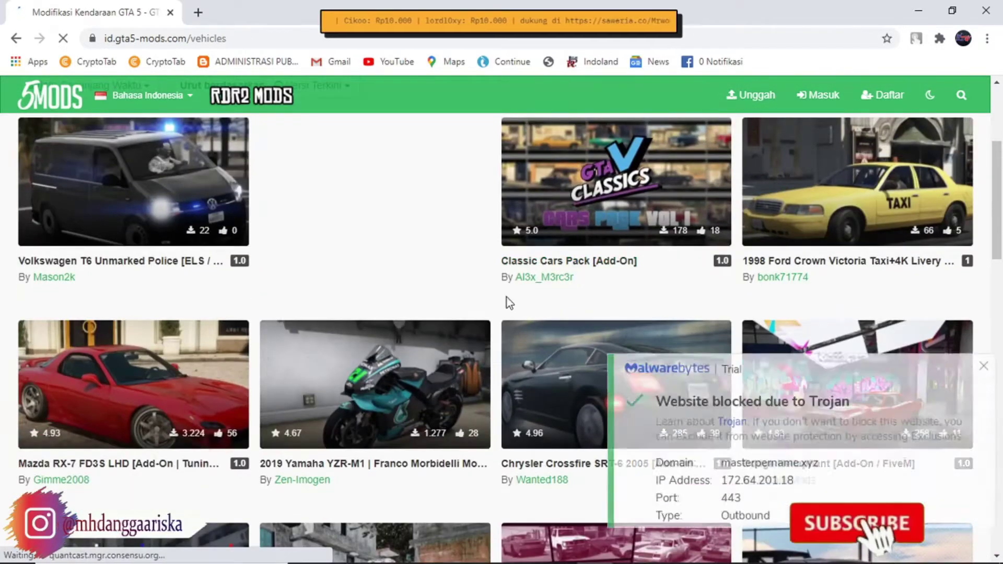
{"action": "left_click", "coordinate": [894, 505]}
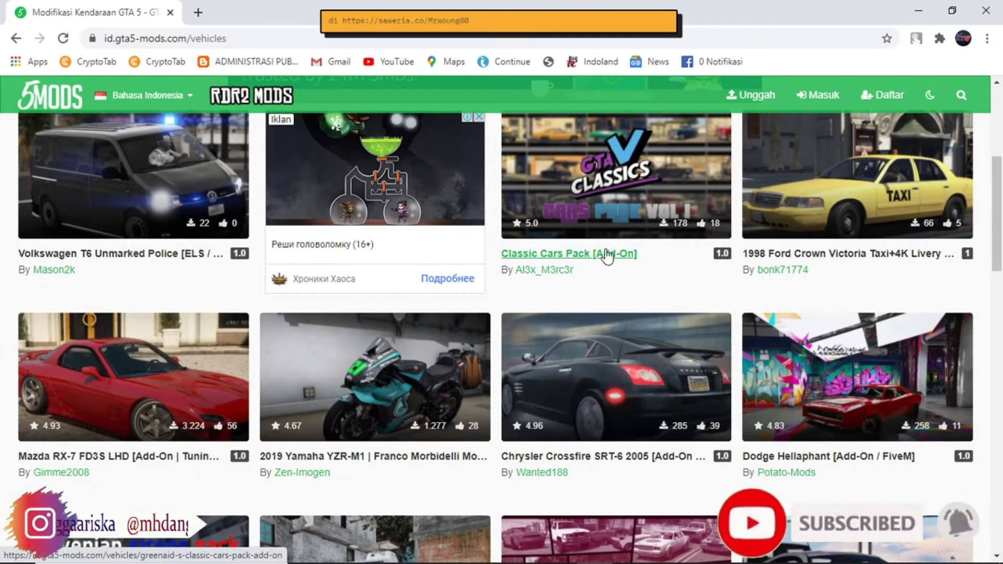
Step: Open the Mazda RX-7 FD3S LHD mod page in a new tab and switch to it
{"action": "scroll", "coordinate": [626, 264], "scroll_direction": "down", "scroll_amount": 3}
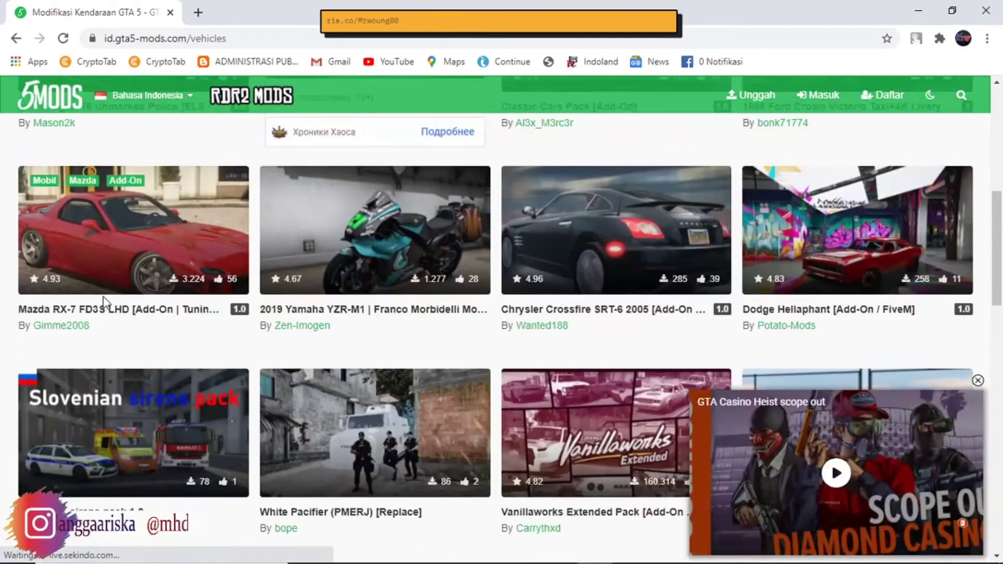
{"action": "right_click", "coordinate": [154, 311]}
{"action": "left_click", "coordinate": [194, 321]}
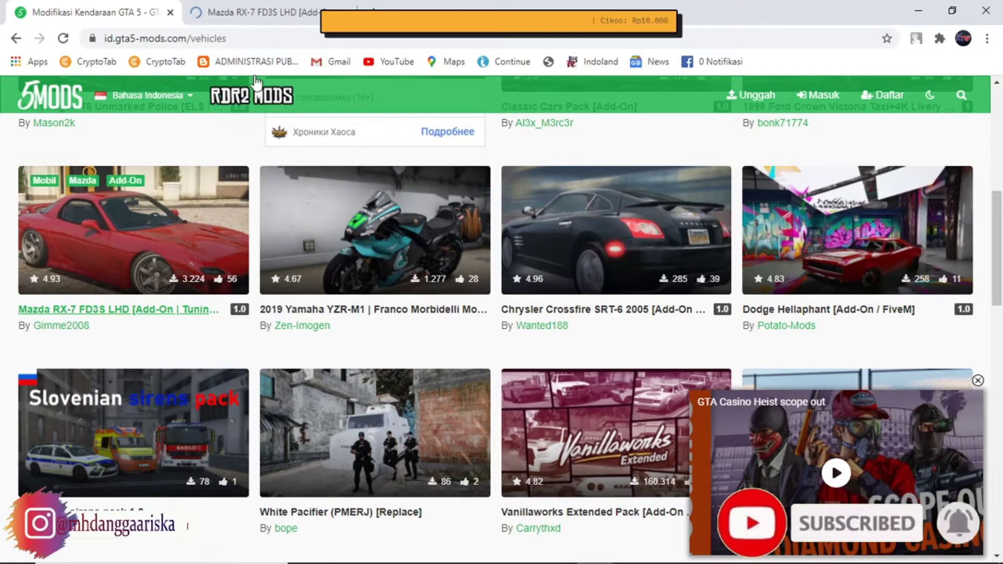
{"action": "left_click", "coordinate": [262, 11]}
{"action": "scroll", "coordinate": [450, 392], "scroll_direction": "down", "scroll_amount": 3}
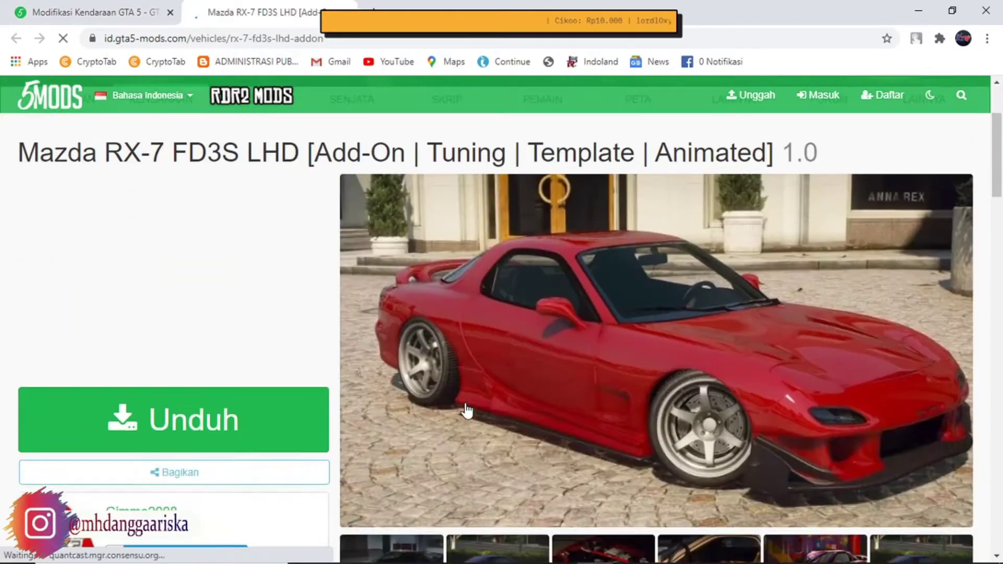
{"action": "scroll", "coordinate": [462, 413], "scroll_direction": "up", "scroll_amount": 1}
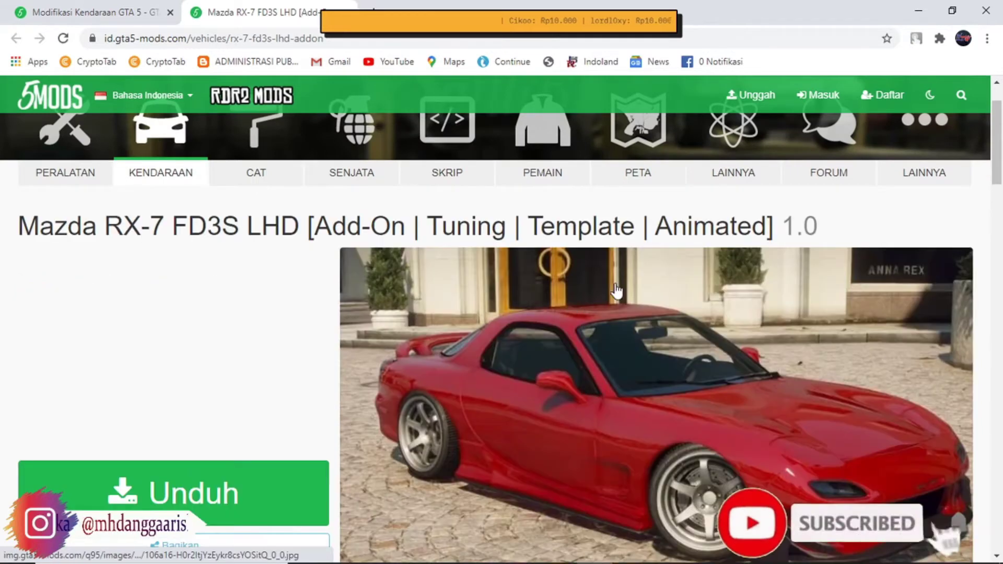
Step: Highlight the Add-On, Tuning and Template tags in the Mazda RX-7 mod's title to examine them
{"action": "left_click_drag", "start_coordinate": [311, 217], "coordinate": [415, 225]}
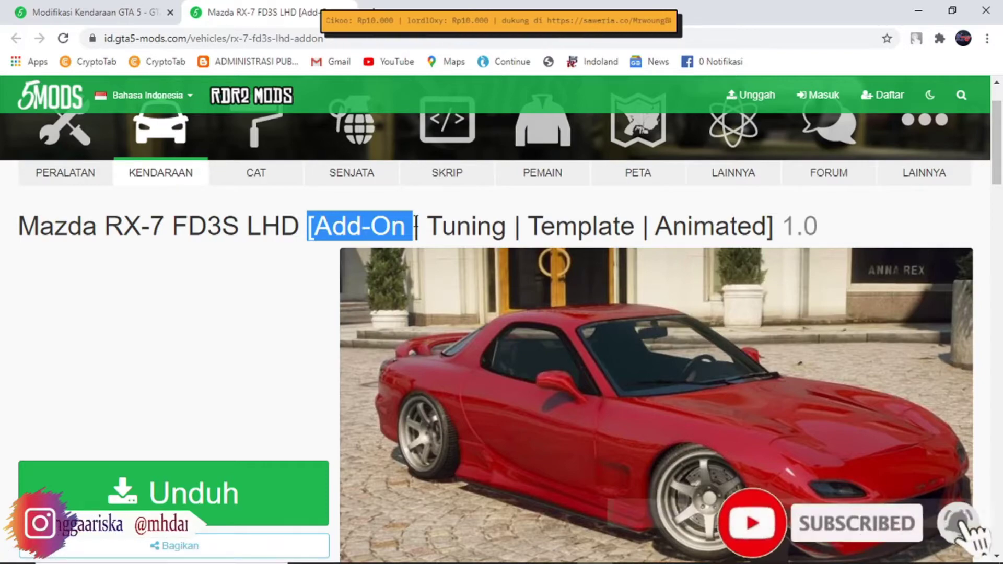
{"action": "left_click_drag", "start_coordinate": [427, 225], "coordinate": [502, 230]}
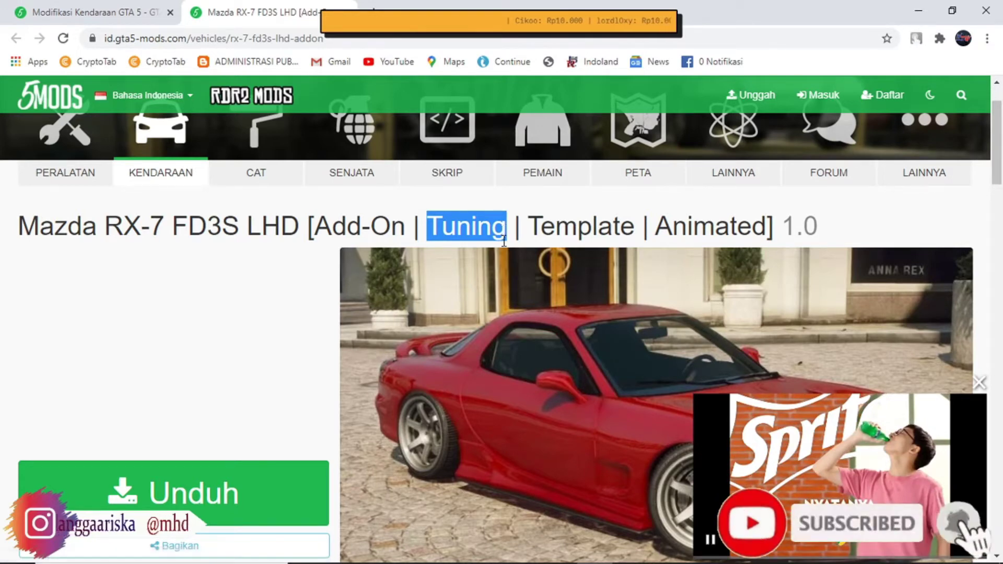
{"action": "left_click_drag", "start_coordinate": [541, 226], "coordinate": [636, 228]}
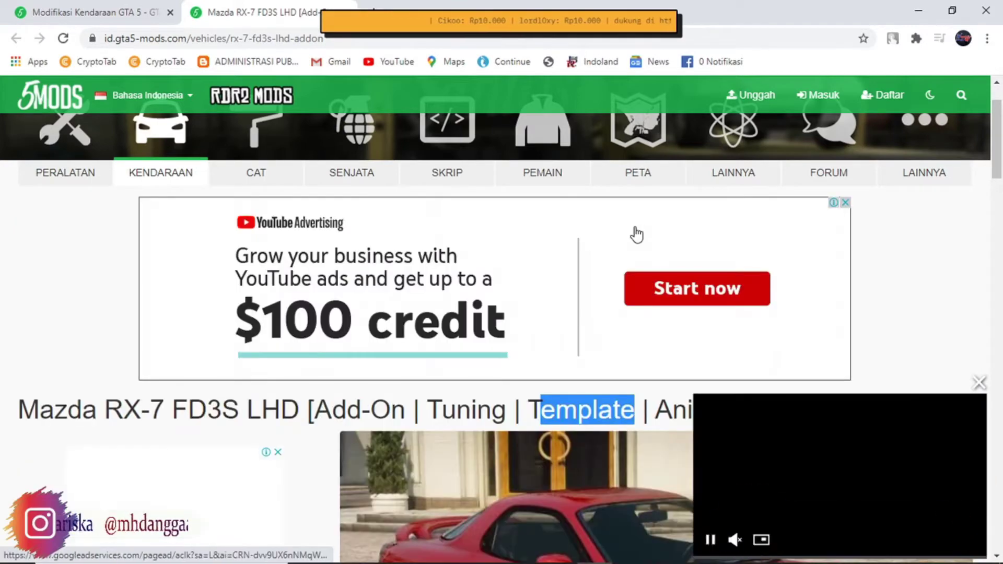
{"action": "scroll", "coordinate": [635, 233], "scroll_direction": "down", "scroll_amount": 4}
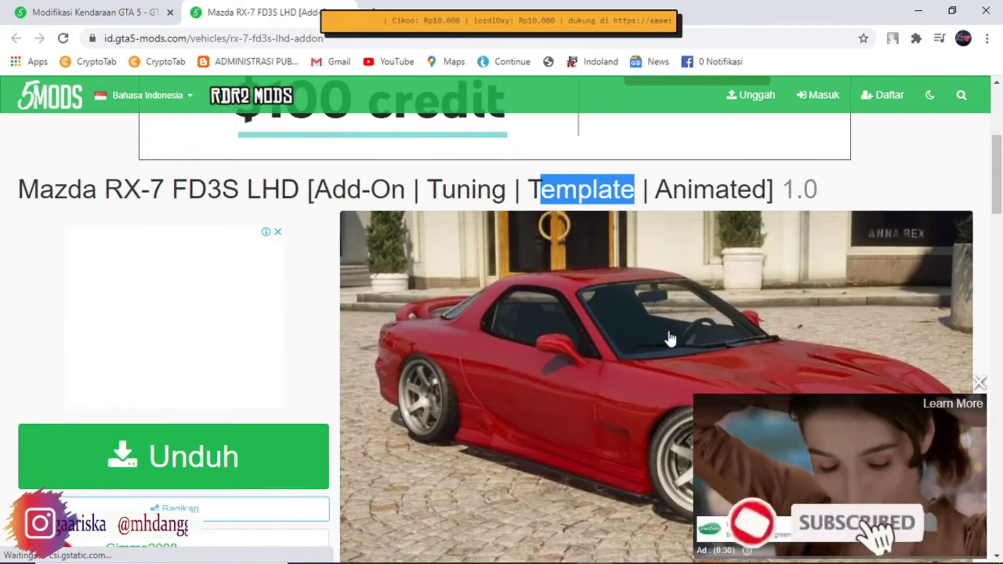
{"action": "scroll", "coordinate": [670, 338], "scroll_direction": "down", "scroll_amount": 2}
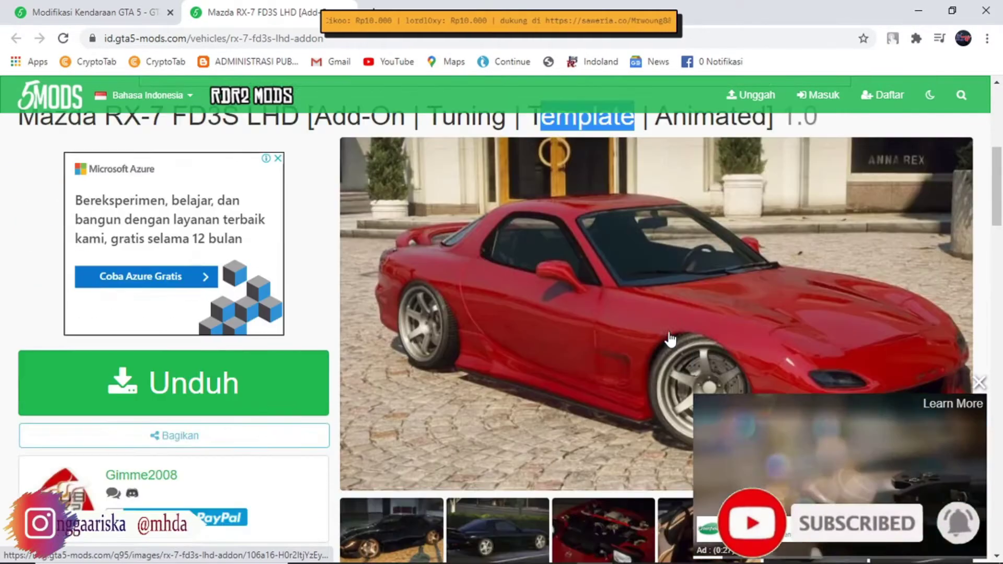
{"action": "scroll", "coordinate": [465, 89], "scroll_direction": "up", "scroll_amount": 3}
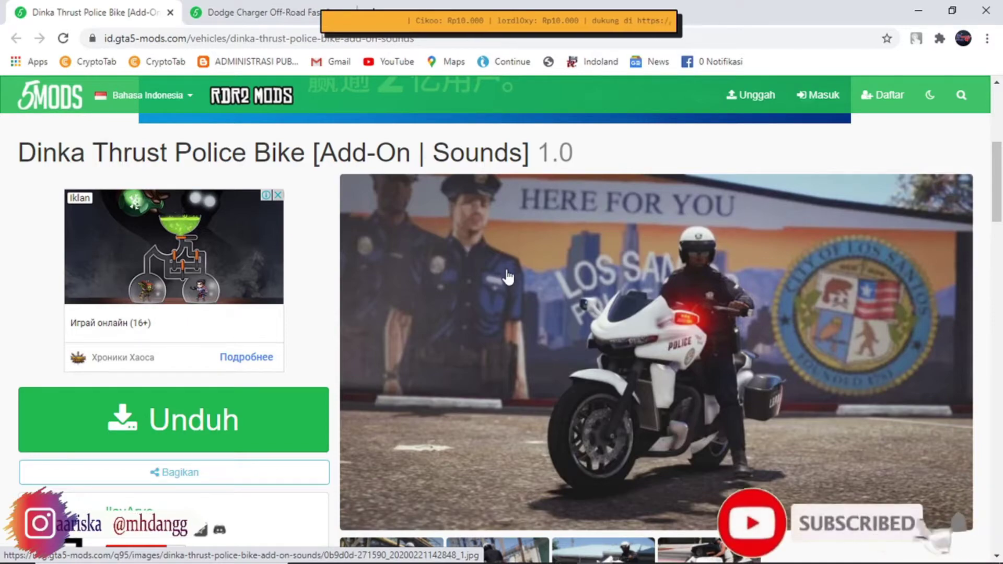
Step: Look at the Dodge Charger Off-Road mod page, then download the Dinka Thrust Police Bike add-on from its own page
{"action": "left_click", "coordinate": [348, 5]}
{"action": "scroll", "coordinate": [470, 280], "scroll_direction": "down", "scroll_amount": 5}
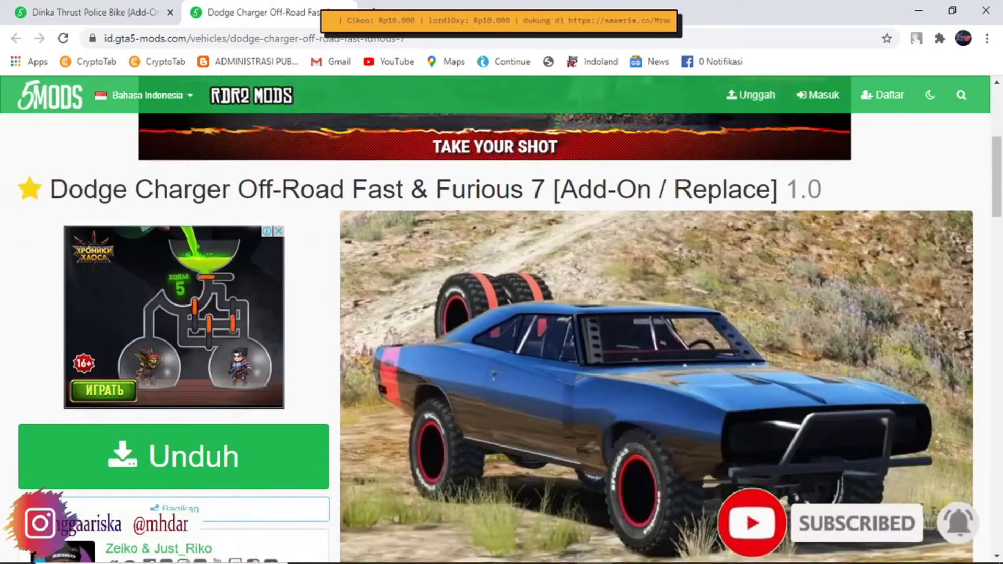
{"action": "left_click", "coordinate": [100, 12]}
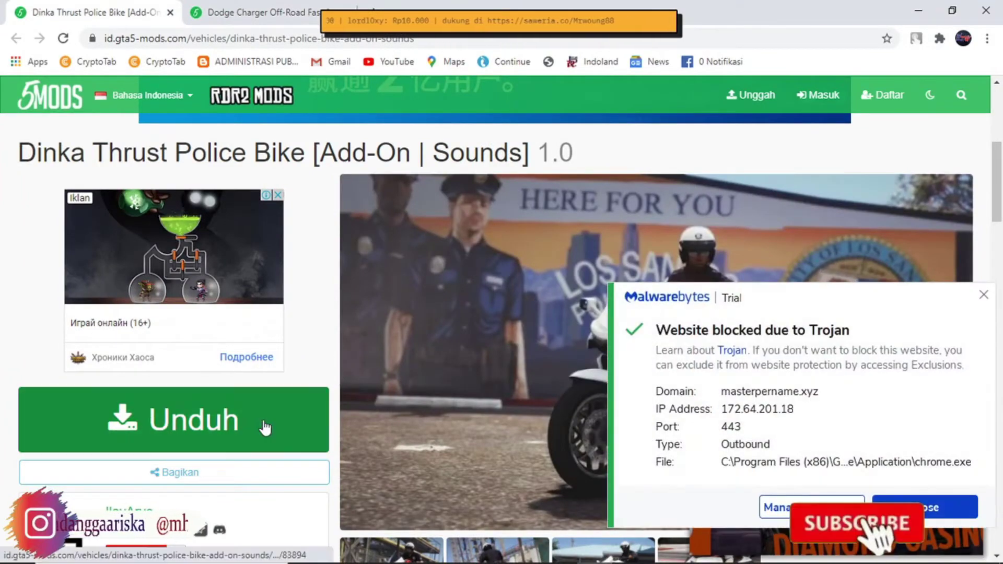
{"action": "left_click", "coordinate": [248, 427]}
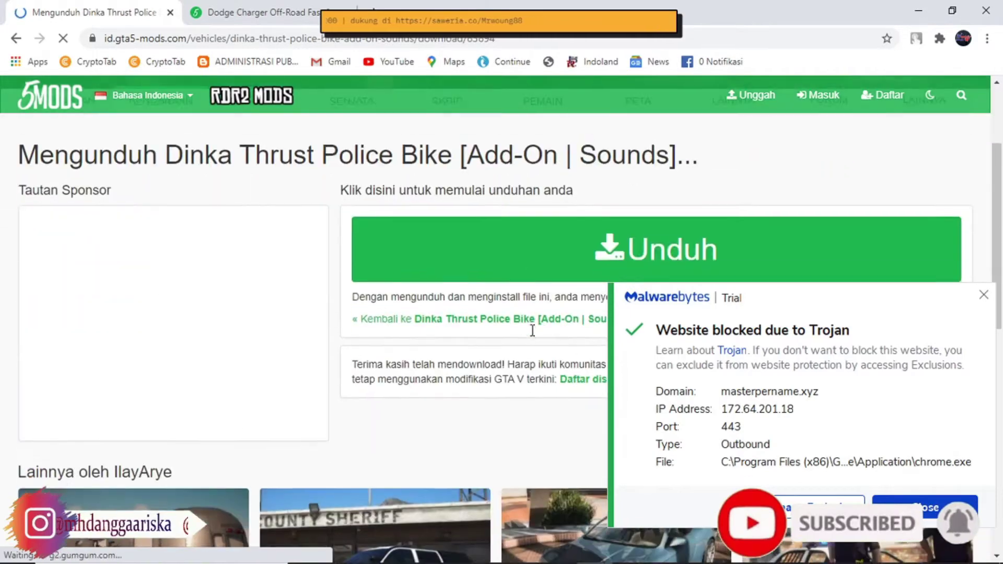
{"action": "left_click", "coordinate": [516, 247]}
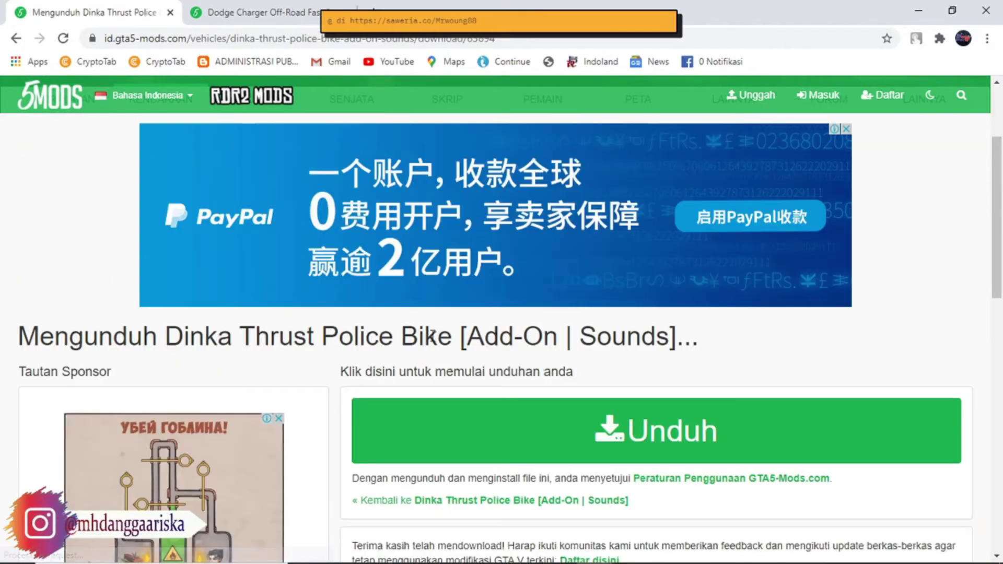
Step: Return to the Dodge Charger Off-Road Fast & Furious 7 page and start downloading that mod
{"action": "left_click", "coordinate": [242, 11]}
{"action": "scroll", "coordinate": [220, 365], "scroll_direction": "down", "scroll_amount": 1}
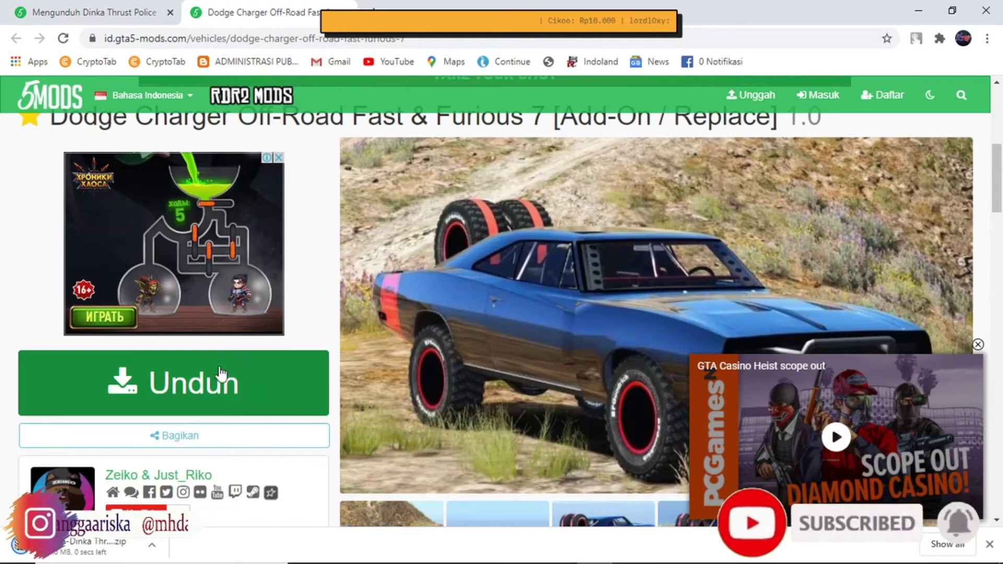
{"action": "left_click", "coordinate": [221, 380]}
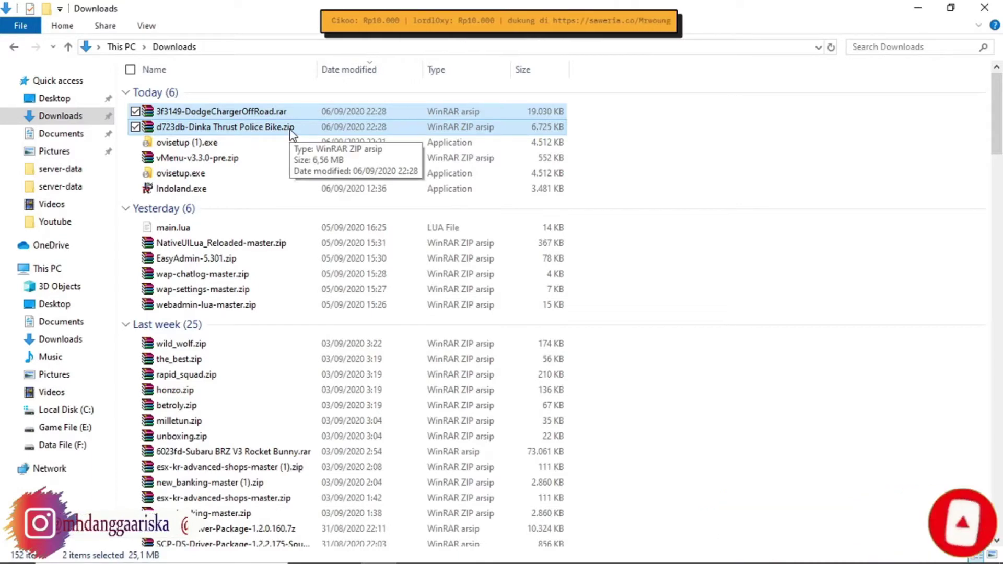
Step: Open the downloaded 3f3149-DodgeChargerOffRoad.rar archive and enter its Add-On folder
{"action": "left_click", "coordinate": [236, 112], "text": "ctrl"}
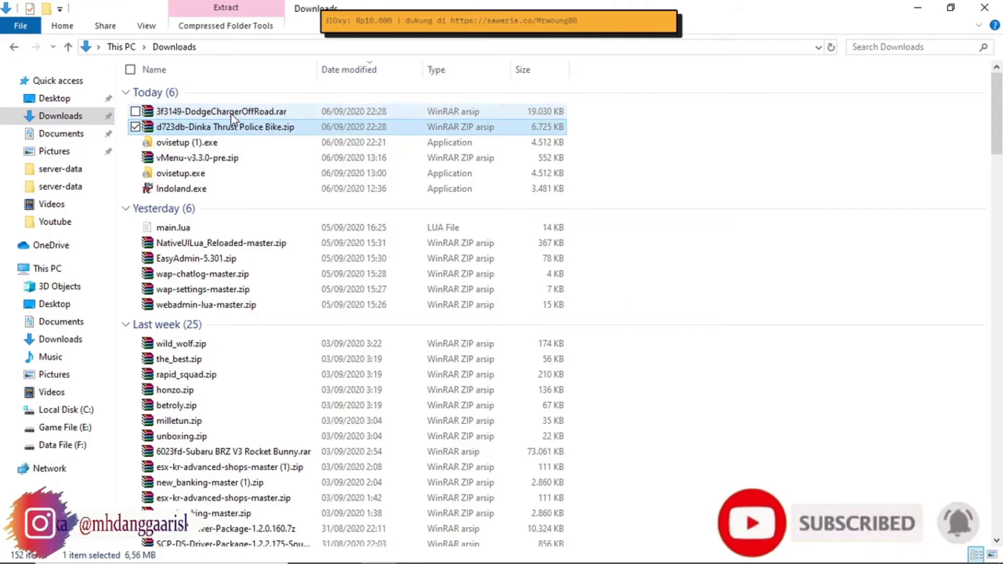
{"action": "left_click", "coordinate": [237, 113]}
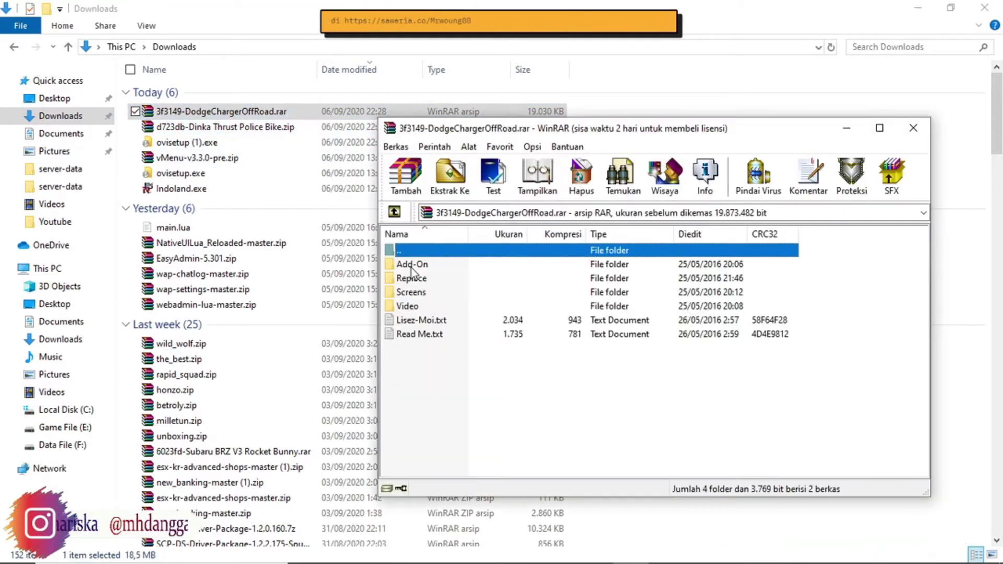
{"action": "left_click", "coordinate": [431, 269]}
{"action": "left_click", "coordinate": [431, 277]}
{"action": "left_click", "coordinate": [432, 292]}
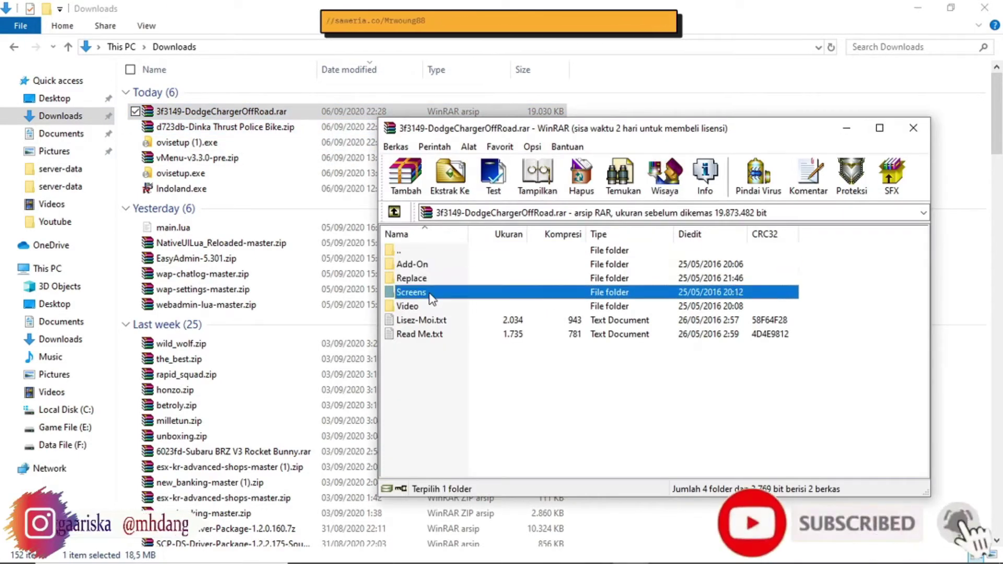
{"action": "left_click", "coordinate": [427, 308]}
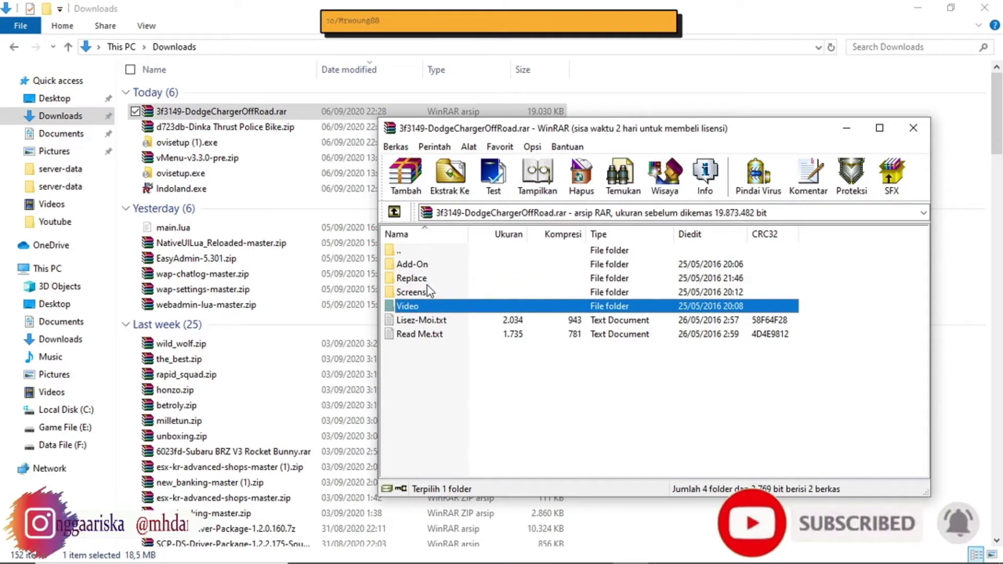
{"action": "left_click", "coordinate": [427, 285]}
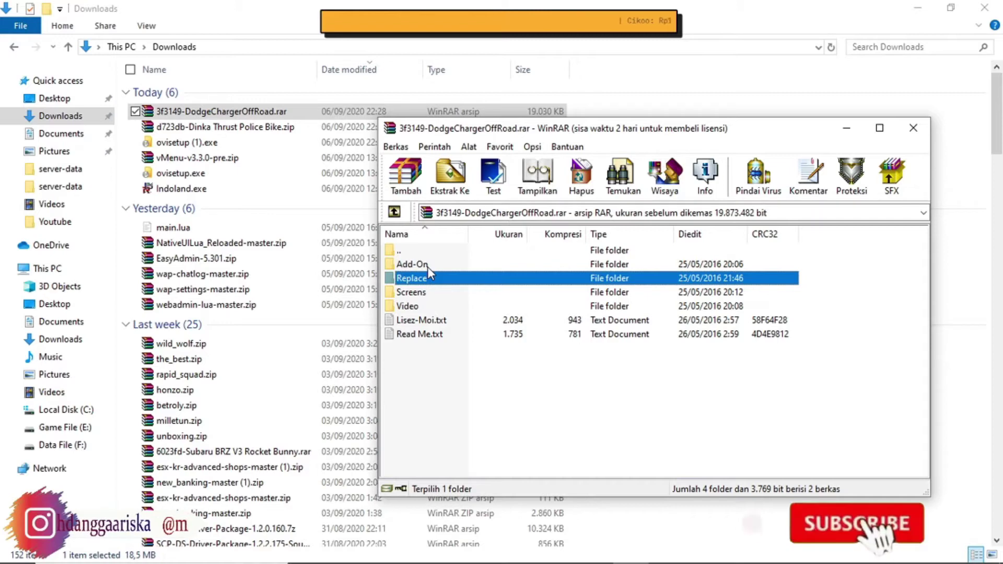
{"action": "left_click", "coordinate": [427, 267]}
{"action": "double_click", "coordinate": [428, 266]}
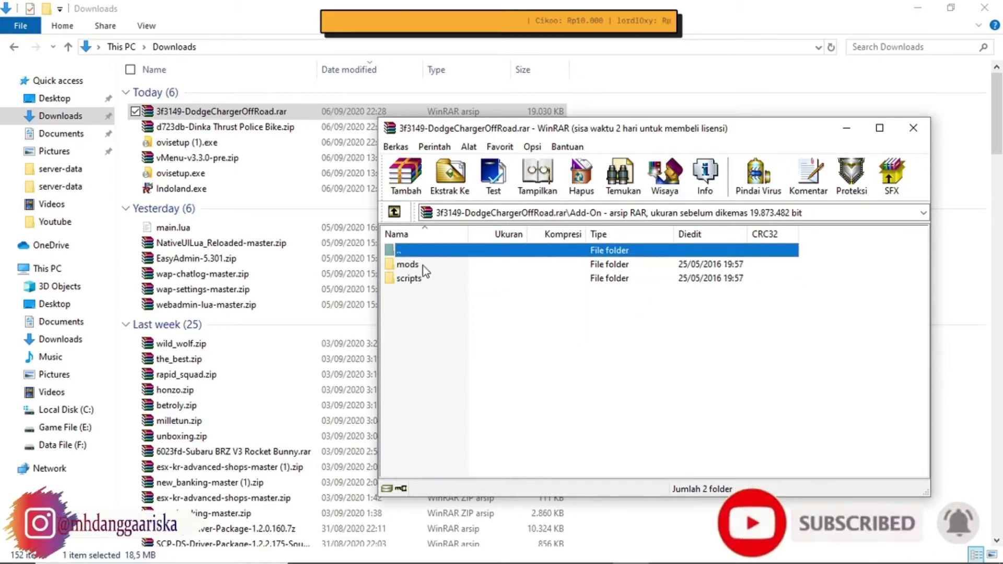
Step: Browse through the mods, update and x64 folders of the Dodge archive into dlcpacks
{"action": "double_click", "coordinate": [422, 265]}
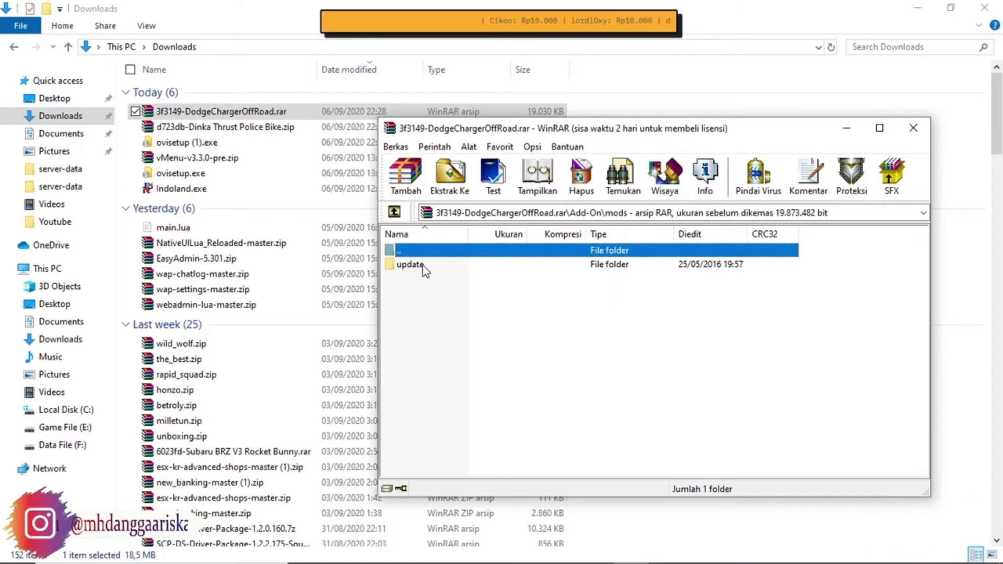
{"action": "double_click", "coordinate": [422, 265]}
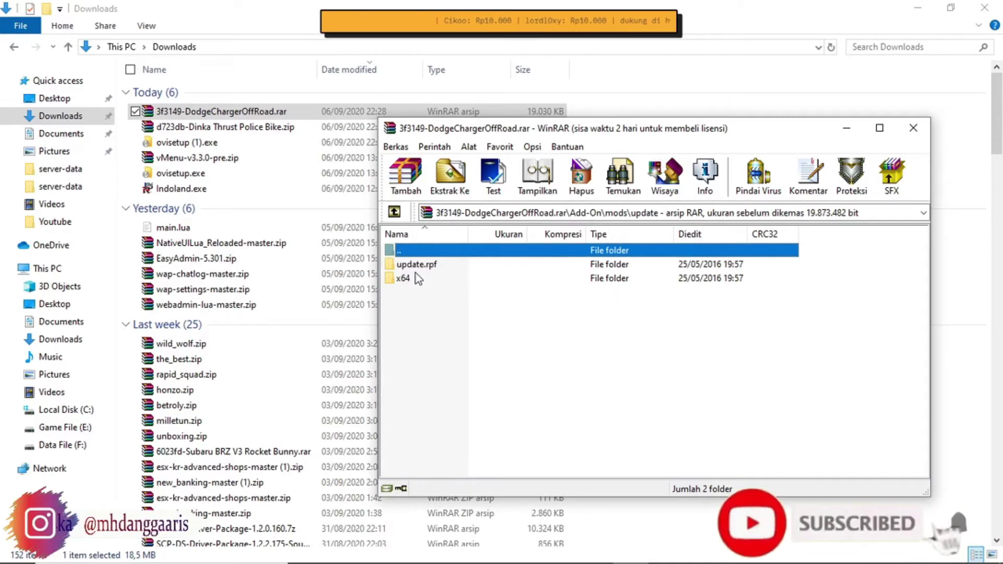
{"action": "left_click", "coordinate": [418, 265]}
{"action": "left_click", "coordinate": [412, 281]}
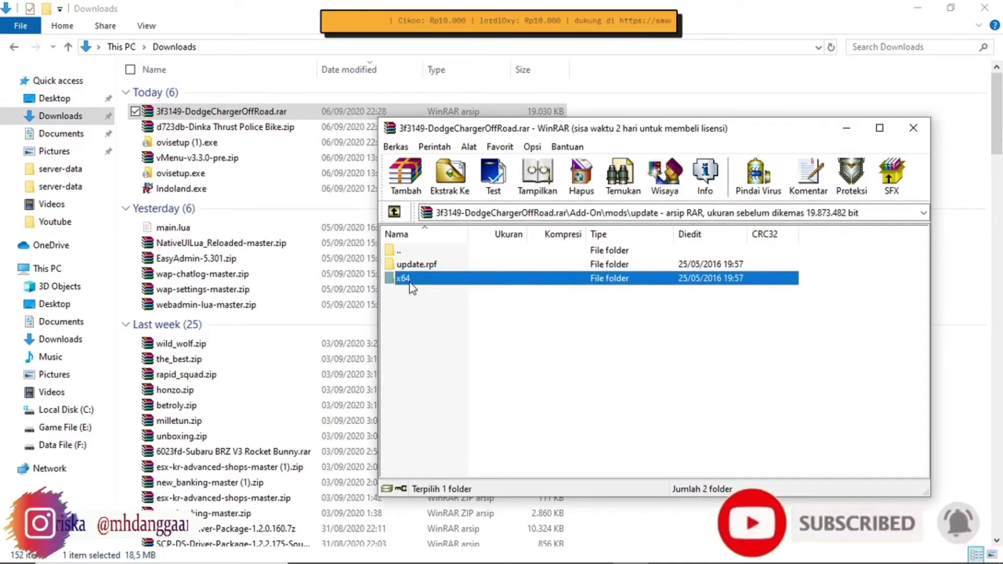
{"action": "double_click", "coordinate": [411, 282]}
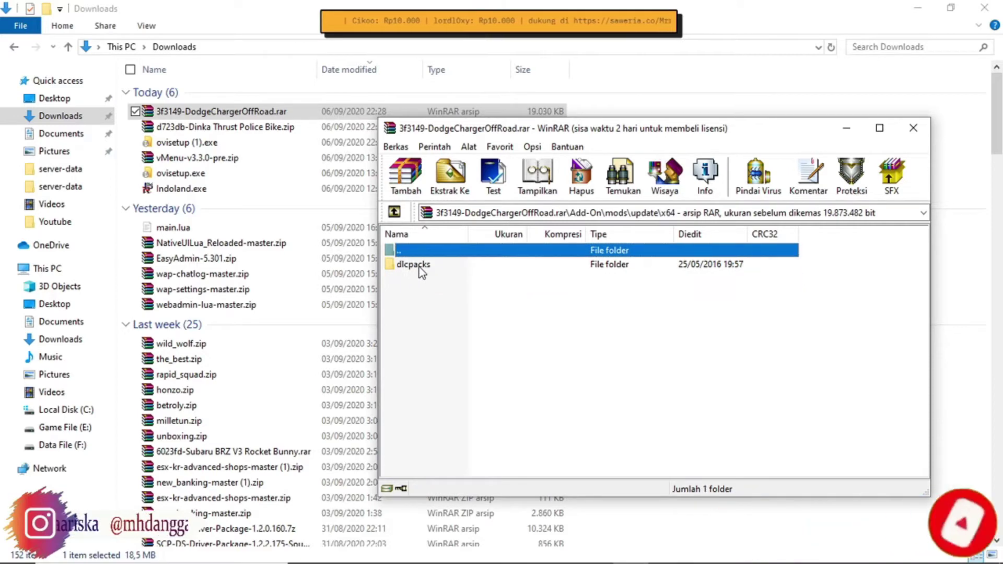
{"action": "double_click", "coordinate": [422, 265]}
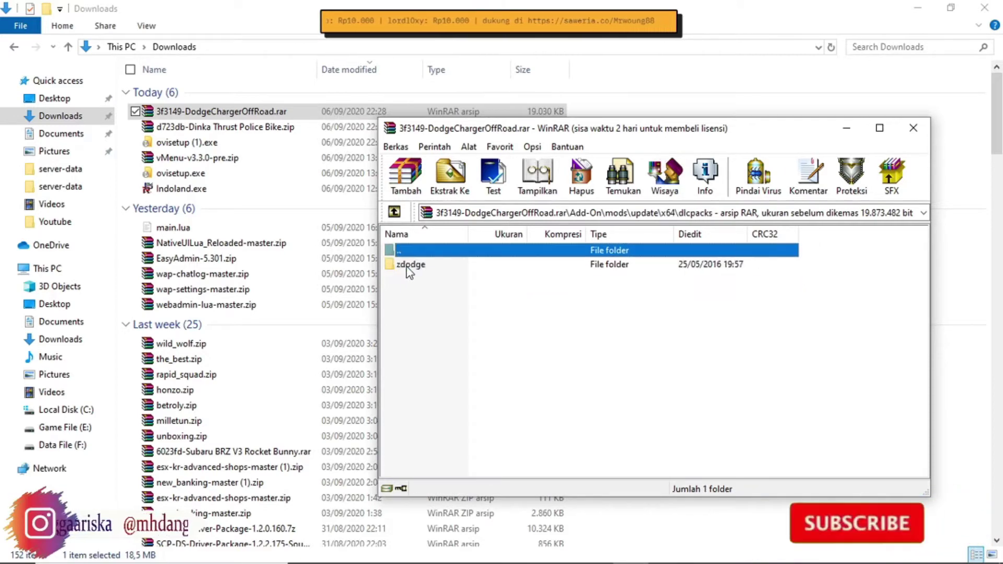
Step: Check the zdodge folder for its dlc.rpf file and return to the dlcpacks folder
{"action": "left_click", "coordinate": [418, 265]}
{"action": "left_click", "coordinate": [434, 315]}
{"action": "left_click", "coordinate": [427, 266]}
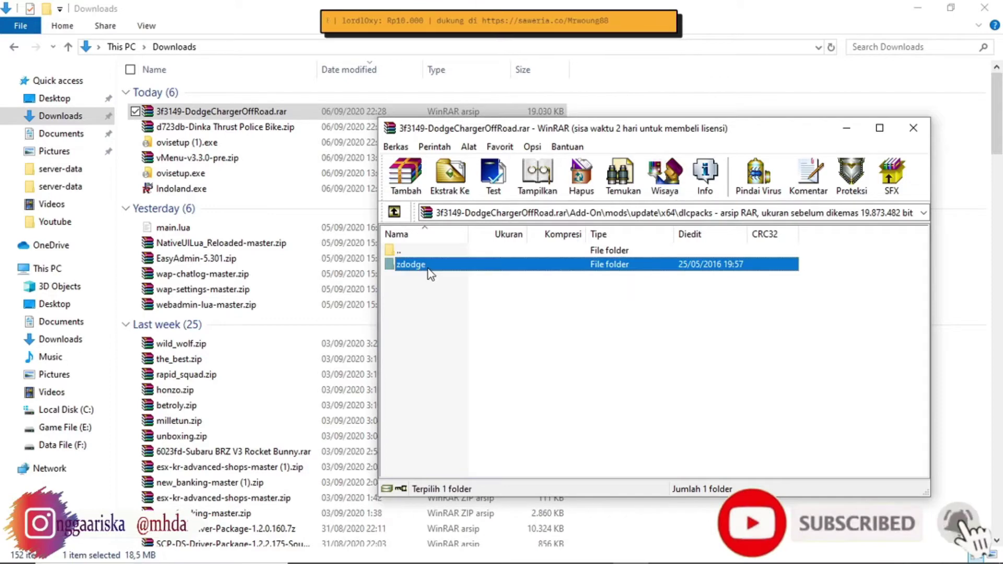
{"action": "double_click", "coordinate": [413, 265]}
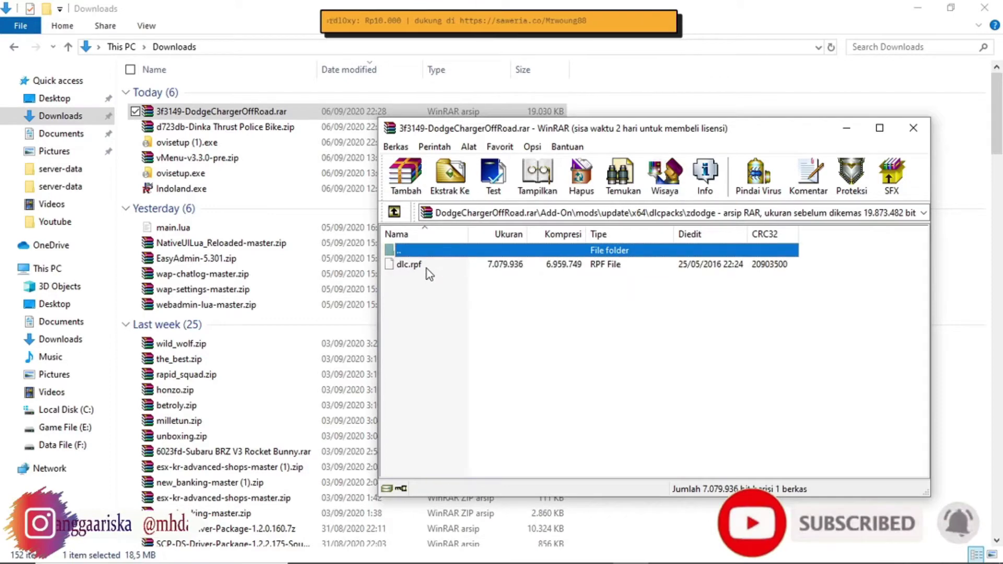
{"action": "left_click", "coordinate": [423, 304]}
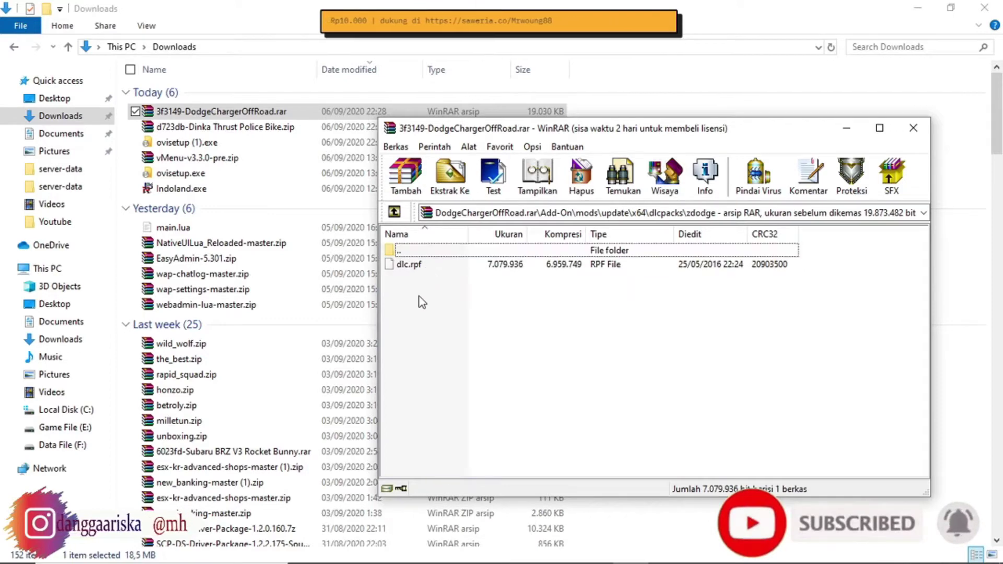
{"action": "left_click", "coordinate": [421, 267]}
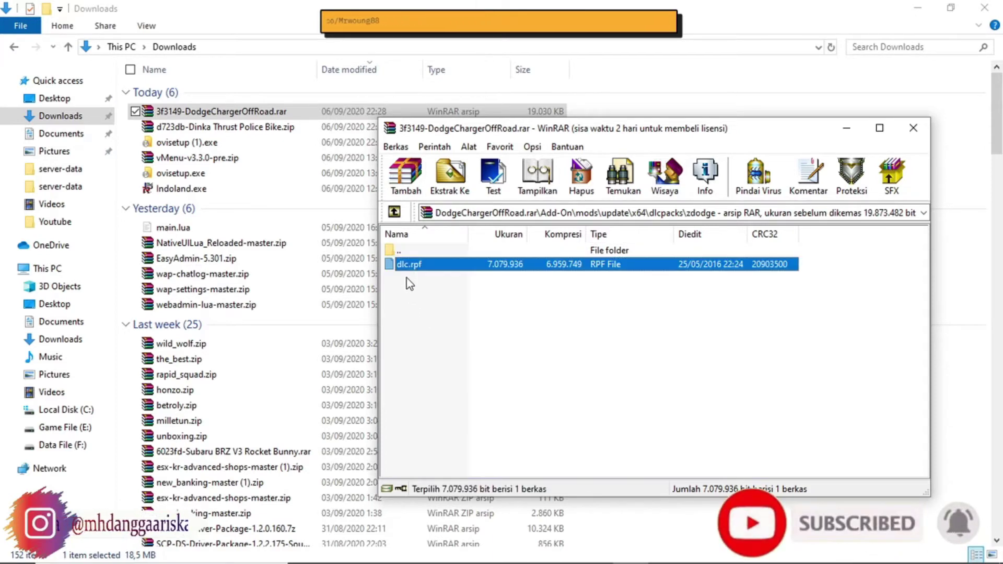
{"action": "double_click", "coordinate": [418, 252]}
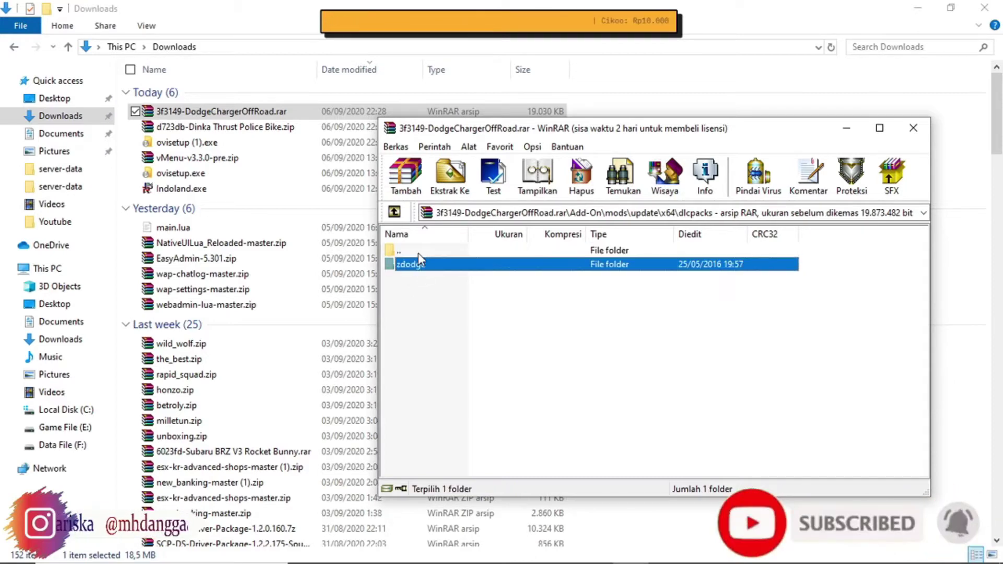
Step: Extract the zdodge folder from the archive to the desktop and close the archive
{"action": "left_click", "coordinate": [432, 313]}
{"action": "left_click", "coordinate": [423, 266]}
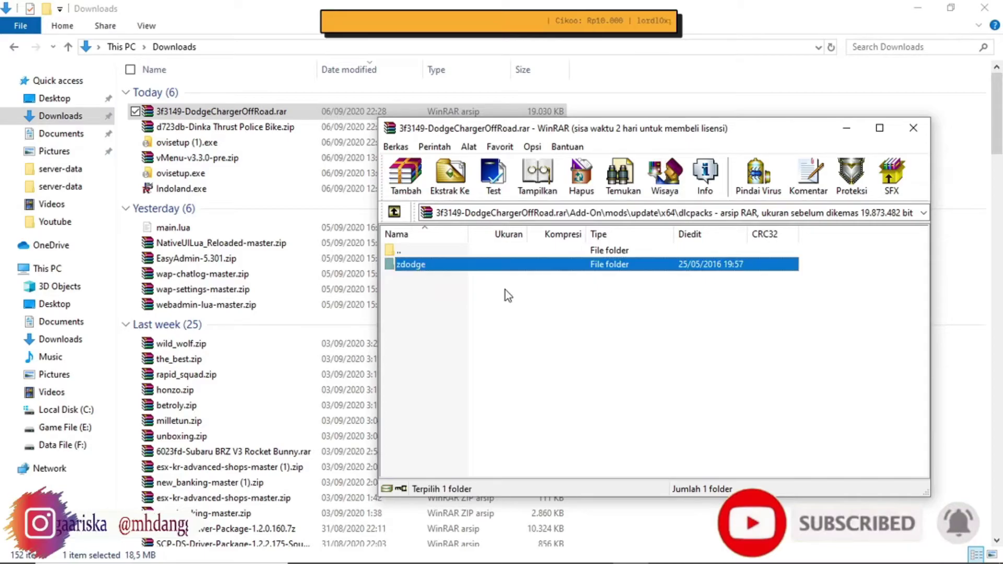
{"action": "left_click", "coordinate": [918, 8]}
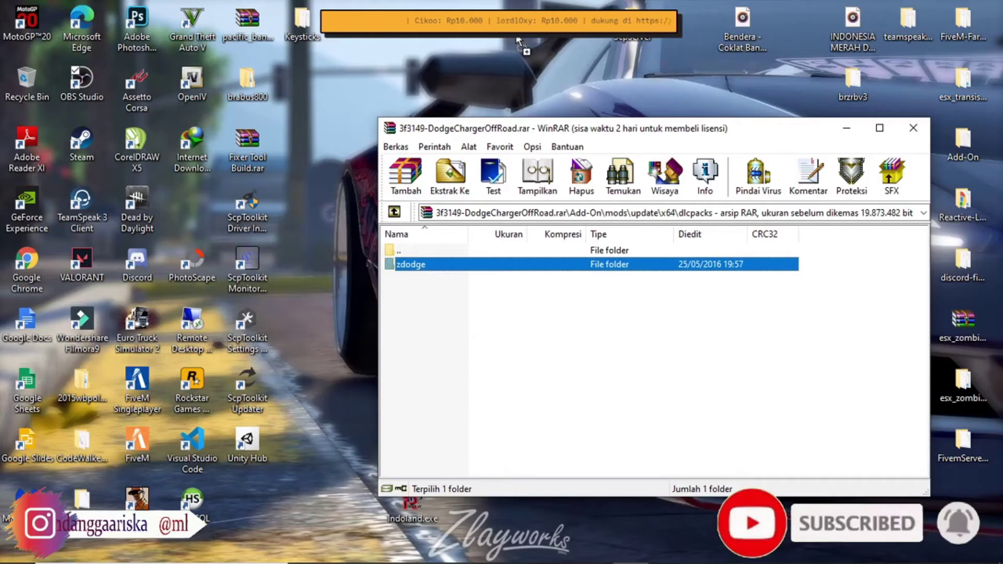
{"action": "left_click_drag", "start_coordinate": [520, 44], "coordinate": [521, 46]}
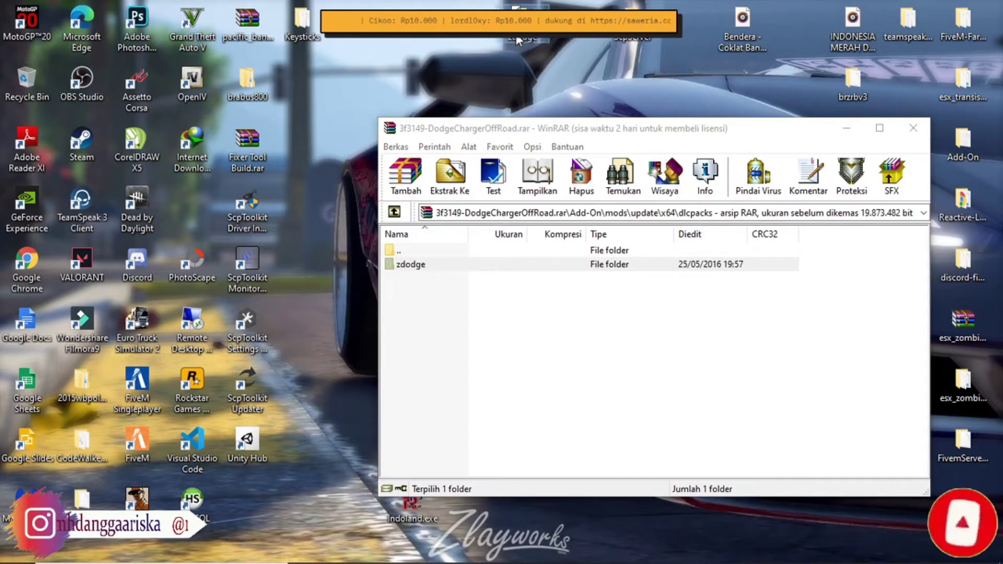
{"action": "left_click", "coordinate": [550, 125]}
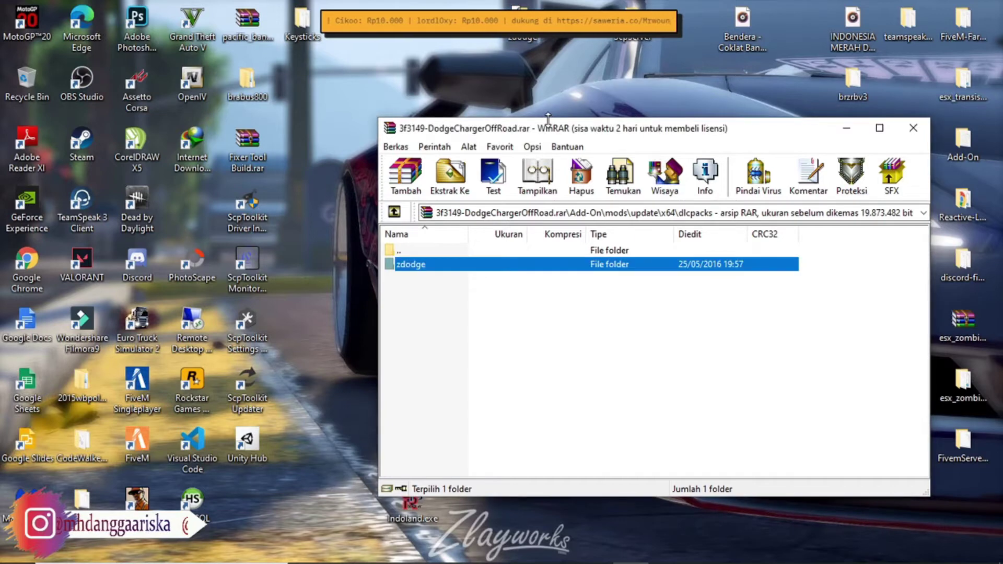
{"action": "left_click", "coordinate": [915, 129]}
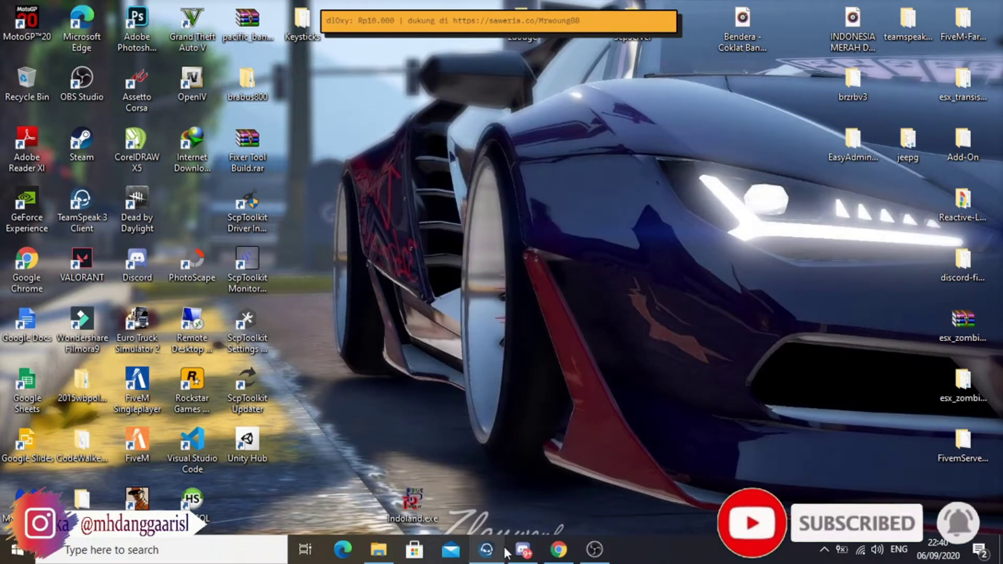
Step: Return to the Downloads folder, open d723db-Dinka Thrust Police Bike.zip and enter its Dinka Thrust Police Bike folder
{"action": "left_click", "coordinate": [379, 550]}
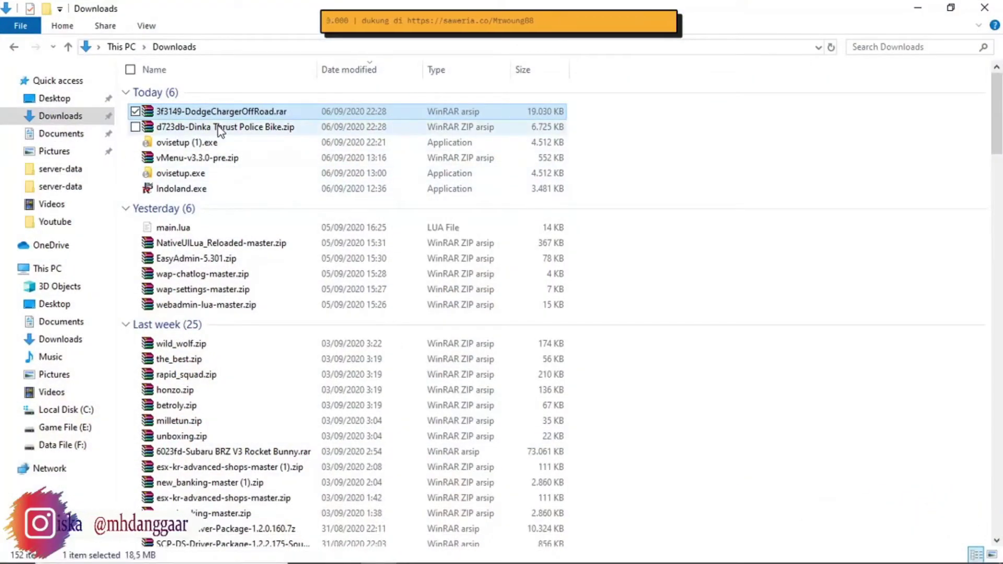
{"action": "left_click", "coordinate": [285, 127]}
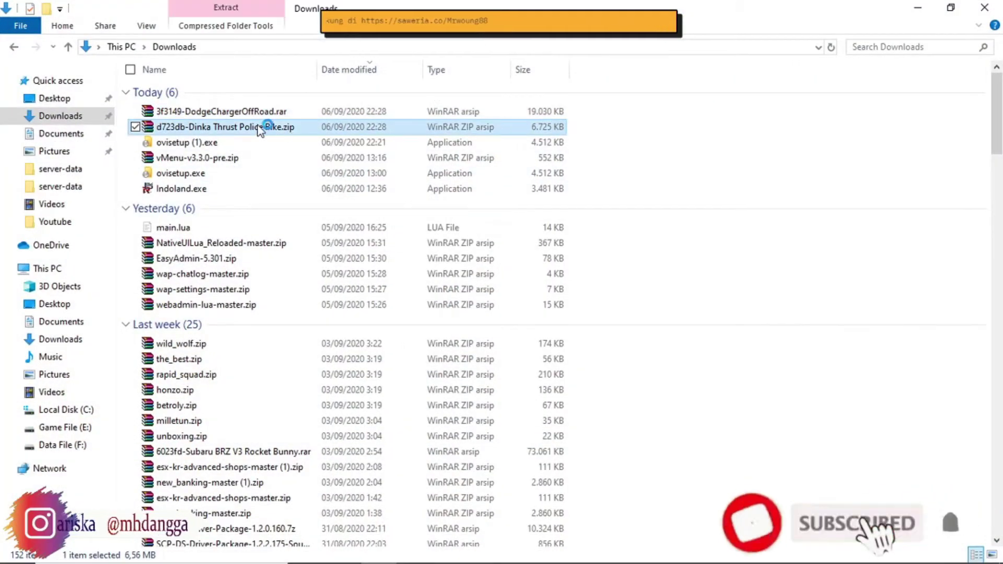
{"action": "key", "text": "Return"}
{"action": "left_click", "coordinate": [446, 265]}
{"action": "double_click", "coordinate": [445, 266]}
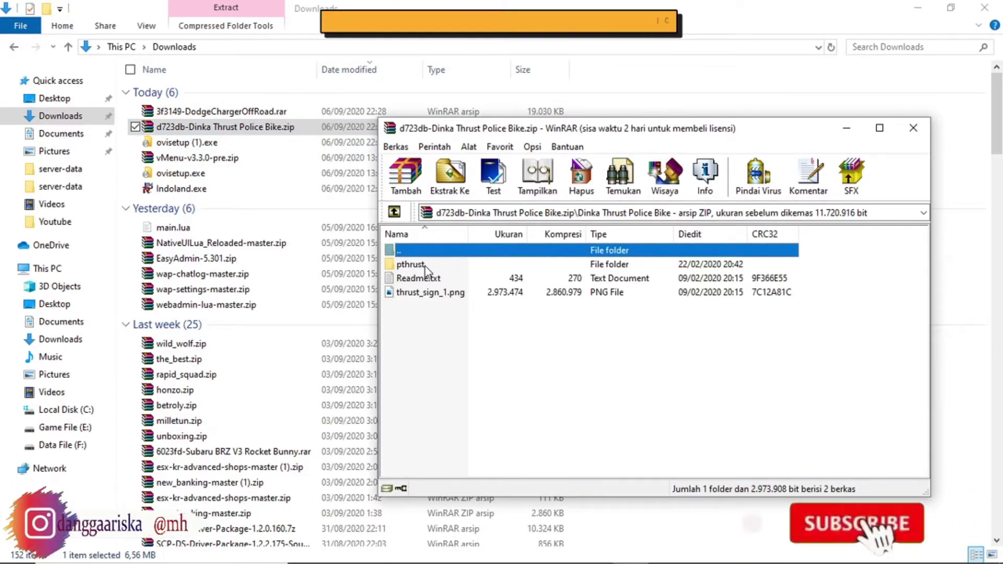
Step: Check the pthrust folder for its dlc.rpf file and go back up to its parent folder
{"action": "left_click", "coordinate": [413, 265]}
{"action": "double_click", "coordinate": [412, 266]}
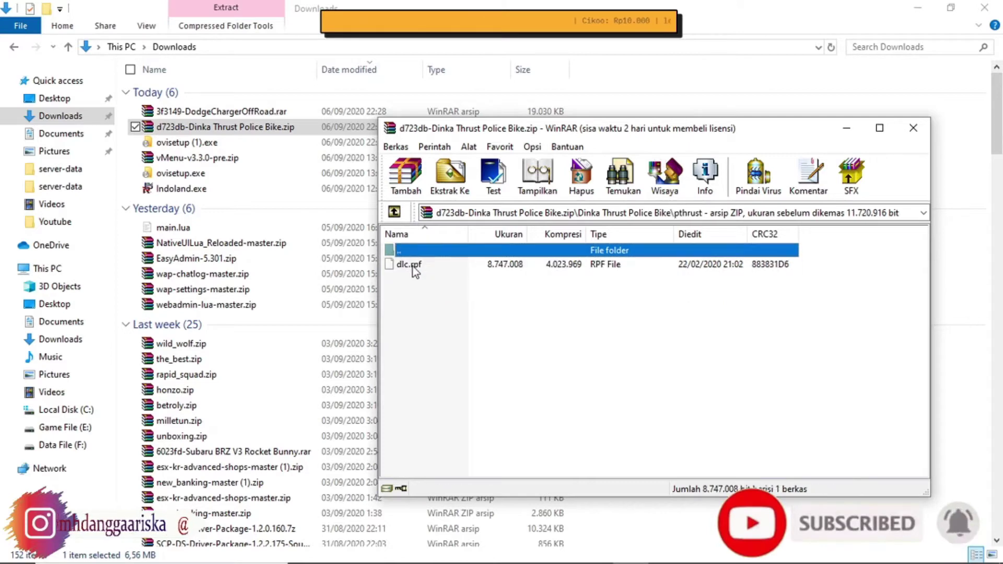
{"action": "left_click", "coordinate": [416, 265]}
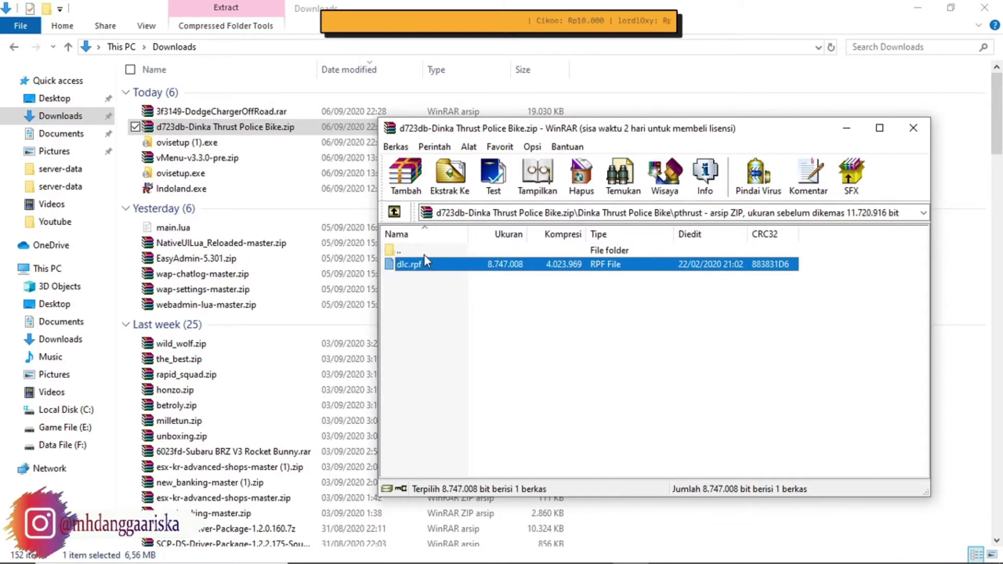
{"action": "double_click", "coordinate": [427, 256]}
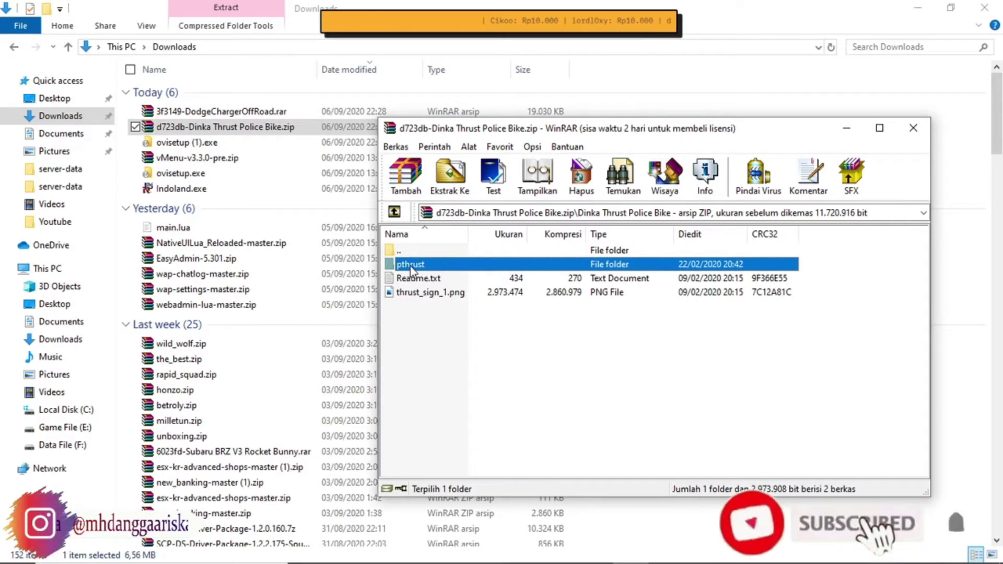
Step: Extract the pthrust folder from the archive to the desktop, replacing the existing dlc.rpf file
{"action": "left_click", "coordinate": [918, 8]}
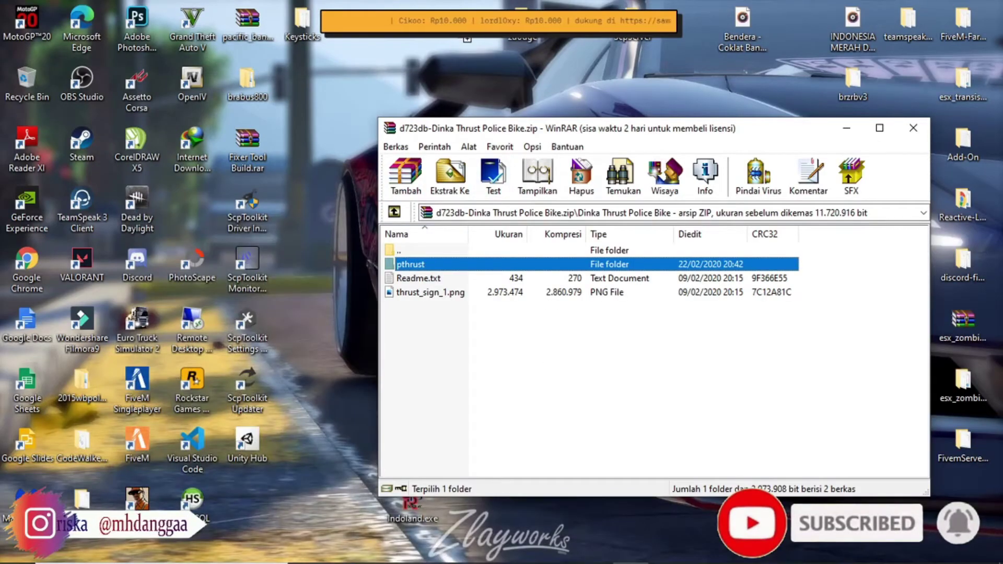
{"action": "left_click_drag", "start_coordinate": [467, 37], "coordinate": [466, 37]}
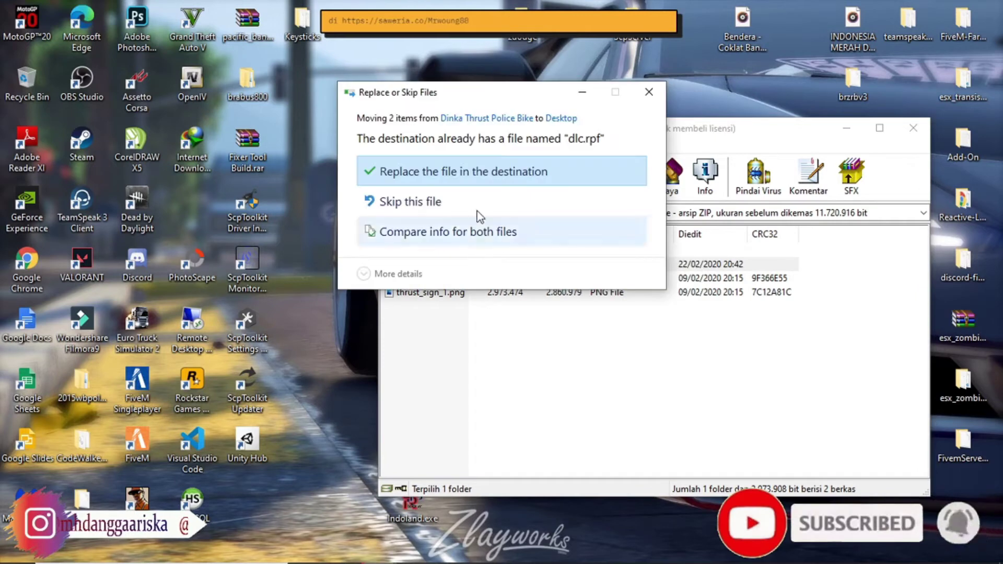
{"action": "left_click", "coordinate": [473, 183]}
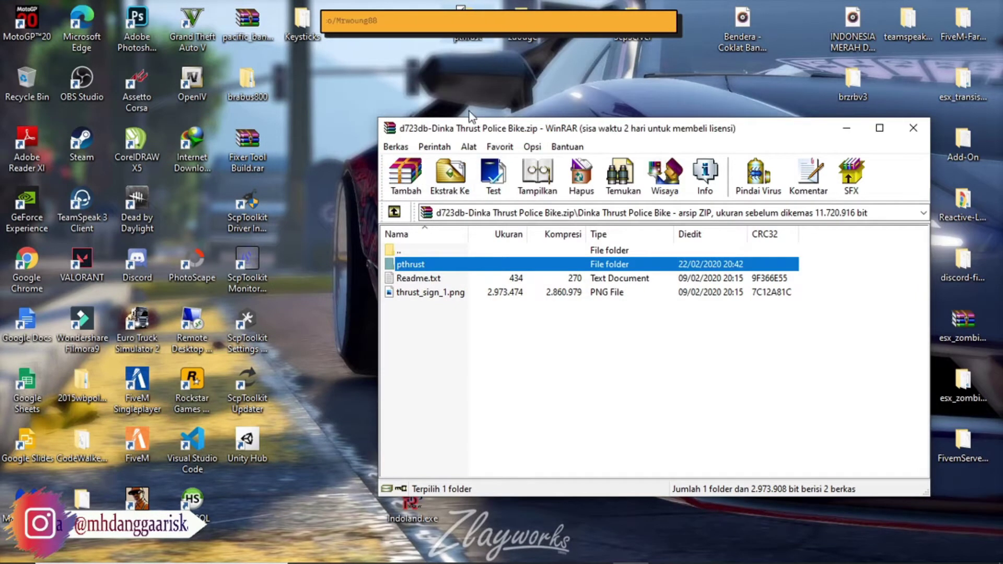
Step: View the thrust_sign_1.png image from the archive, and close both the image and the archive
{"action": "left_click", "coordinate": [435, 296]}
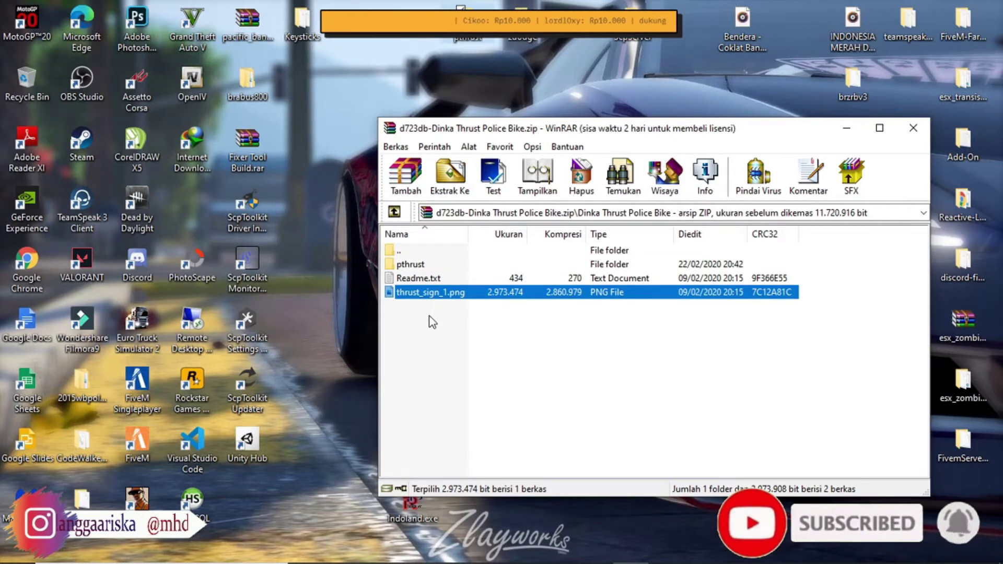
{"action": "left_click", "coordinate": [430, 320]}
{"action": "double_click", "coordinate": [424, 291]}
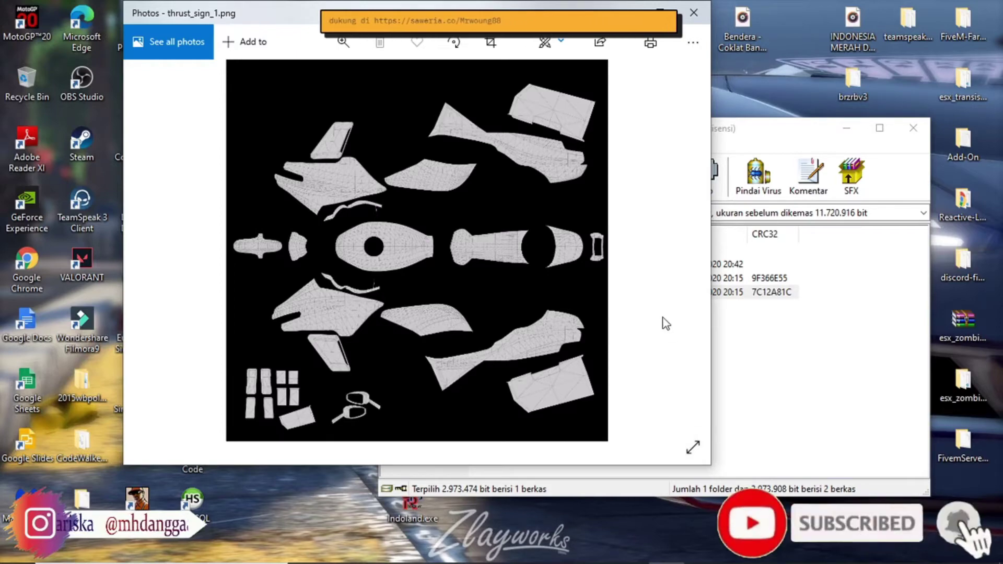
{"action": "key", "text": "alt+F4"}
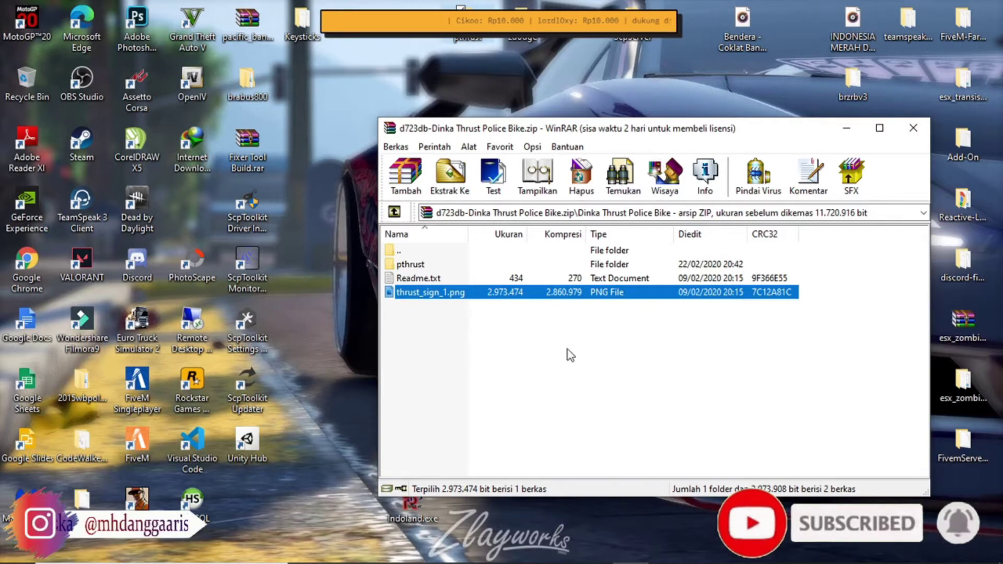
{"action": "left_click", "coordinate": [914, 128]}
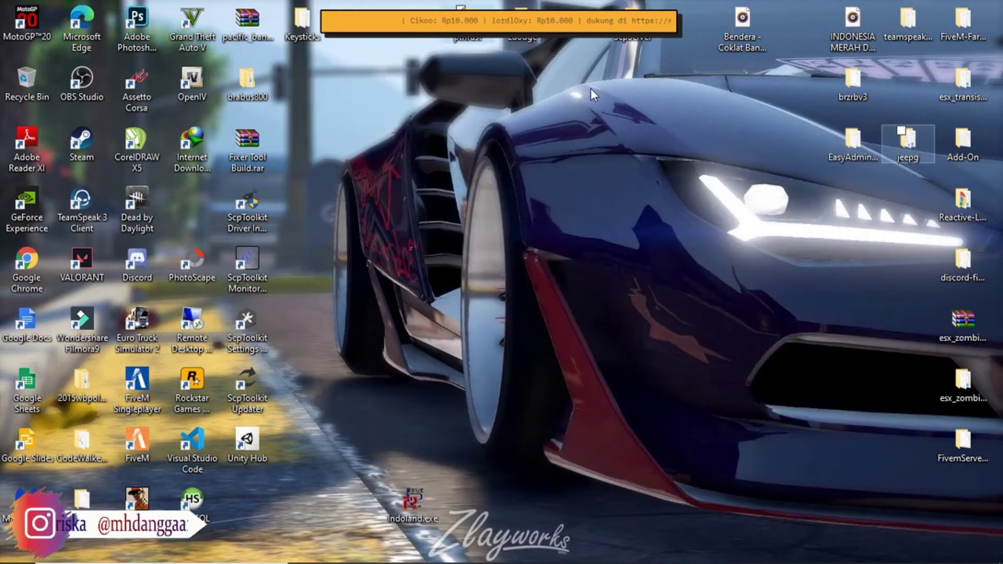
Step: Open the zdodge folder on the desktop and create a subfolder named stream in it
{"action": "double_click", "coordinate": [522, 31]}
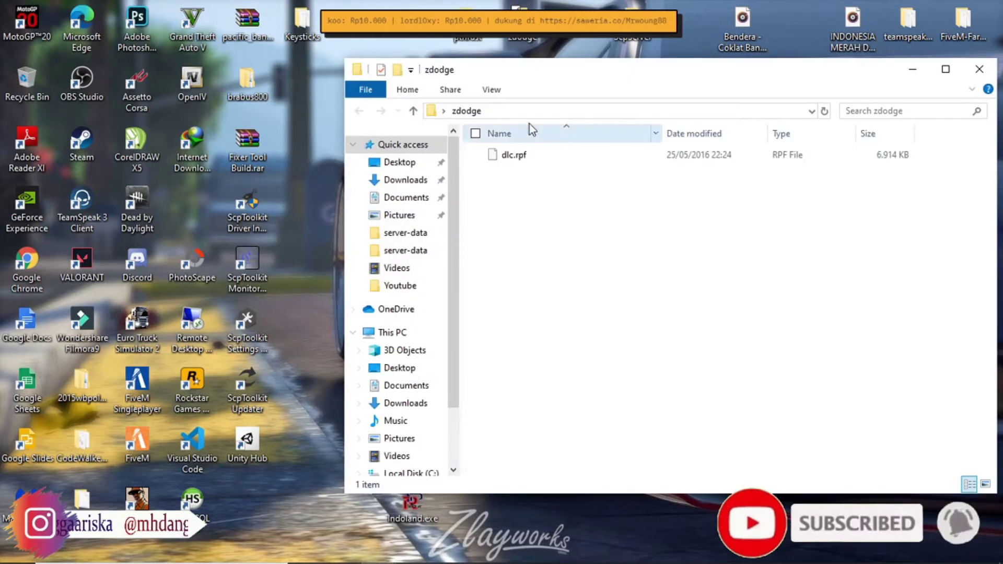
{"action": "left_click", "coordinate": [525, 160]}
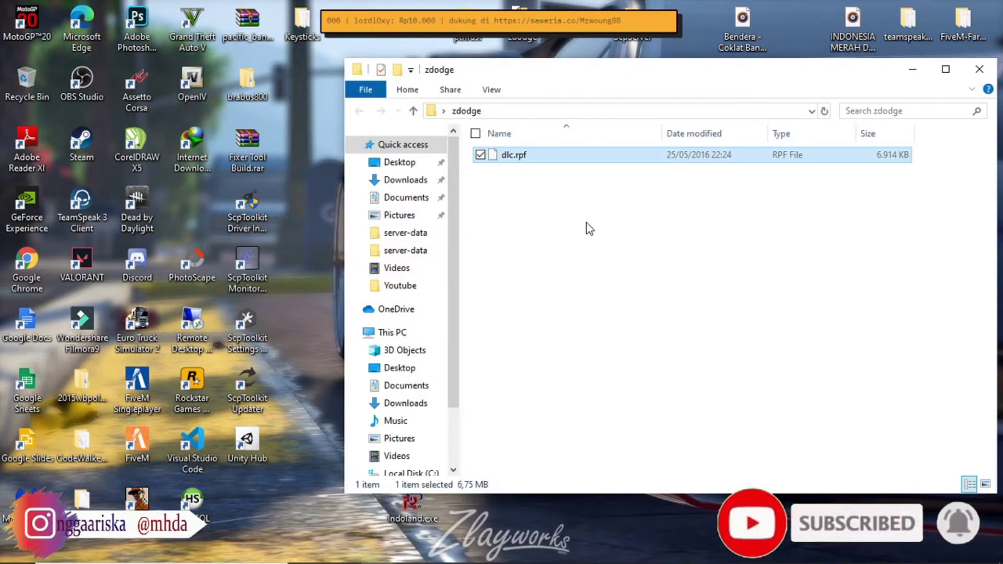
{"action": "right_click", "coordinate": [587, 224]}
{"action": "mouse_move", "coordinate": [532, 418]}
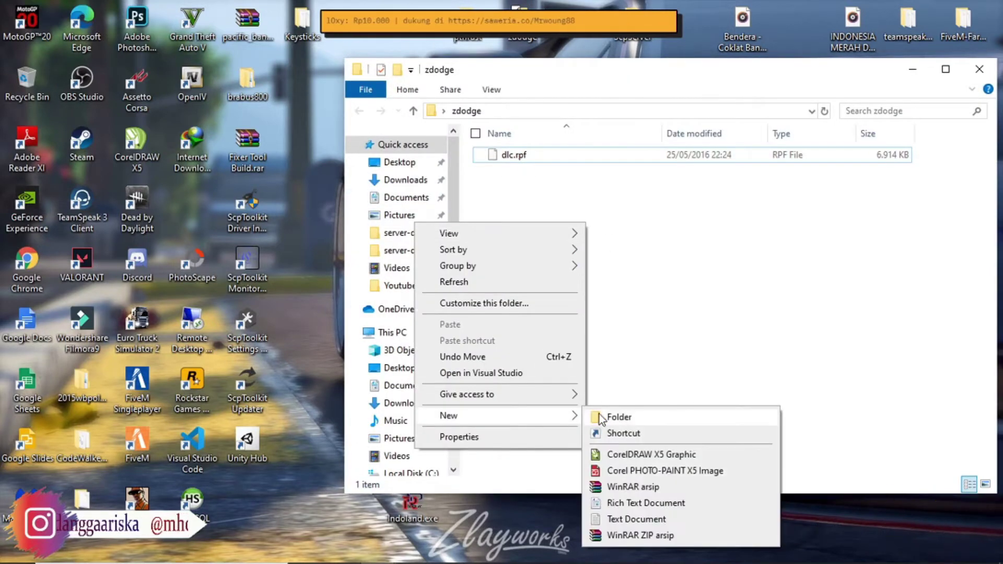
{"action": "left_click", "coordinate": [595, 418]}
{"action": "type", "text": "st"}
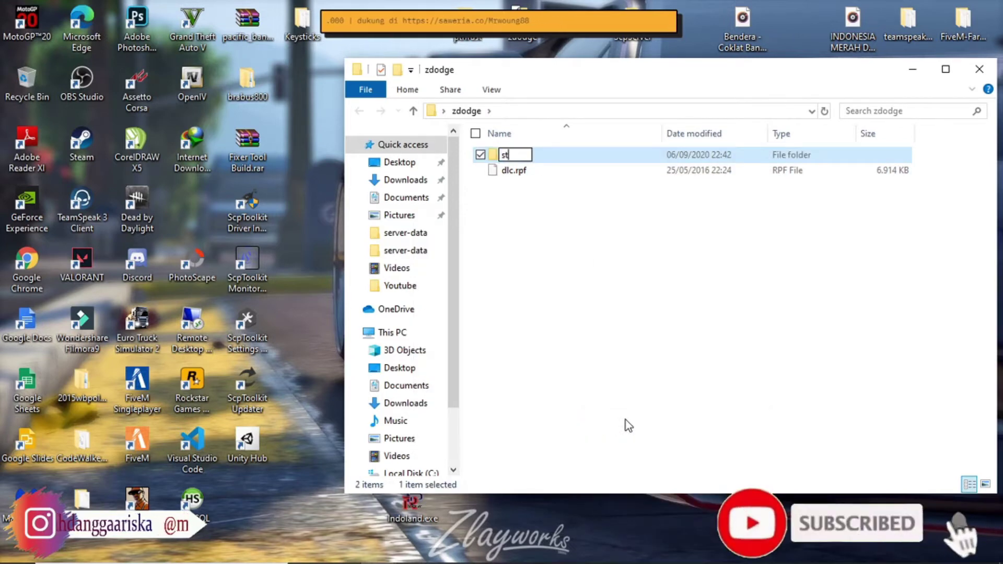
{"action": "key", "text": "Return"}
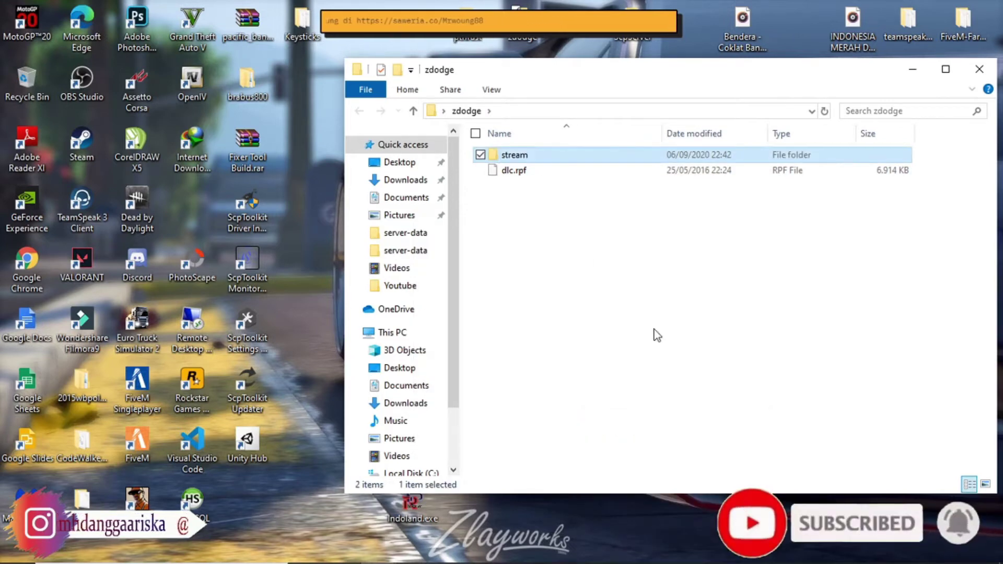
Step: Create a second subfolder named data in the zdodge folder and close the folder
{"action": "right_click", "coordinate": [653, 329]}
{"action": "mouse_move", "coordinate": [566, 519]}
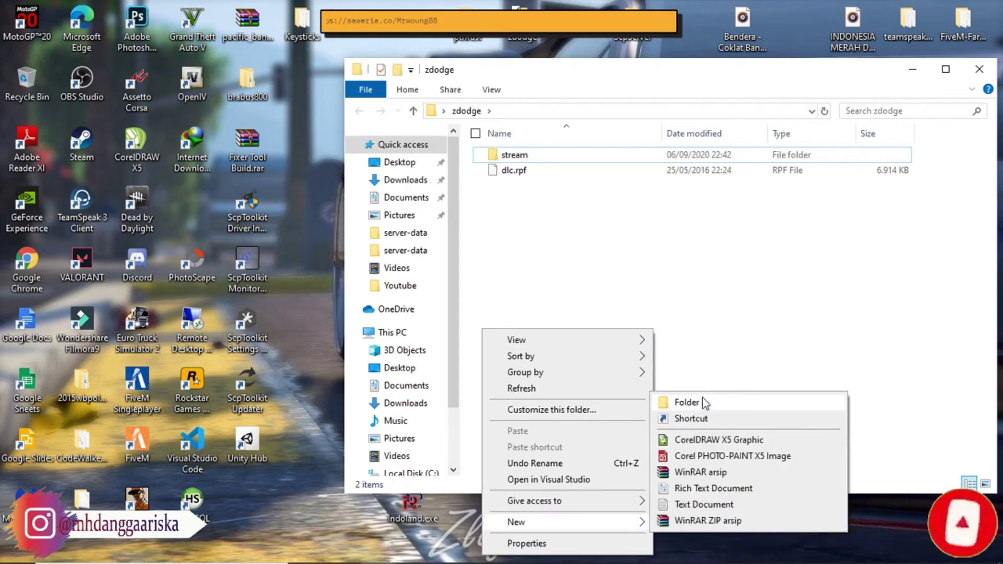
{"action": "left_click", "coordinate": [679, 401]}
{"action": "key", "text": "Return"}
{"action": "left_click", "coordinate": [669, 337]}
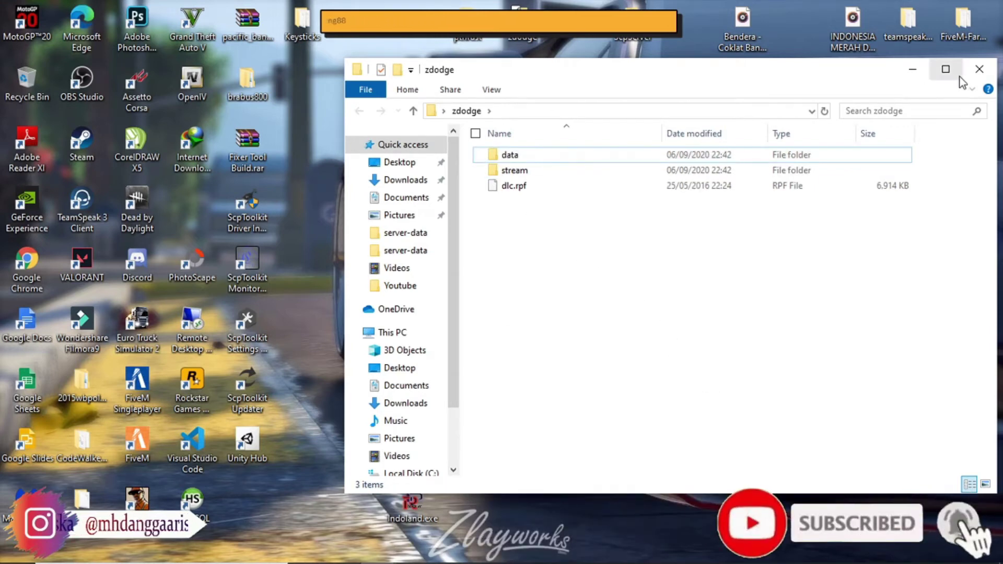
{"action": "left_click", "coordinate": [985, 73]}
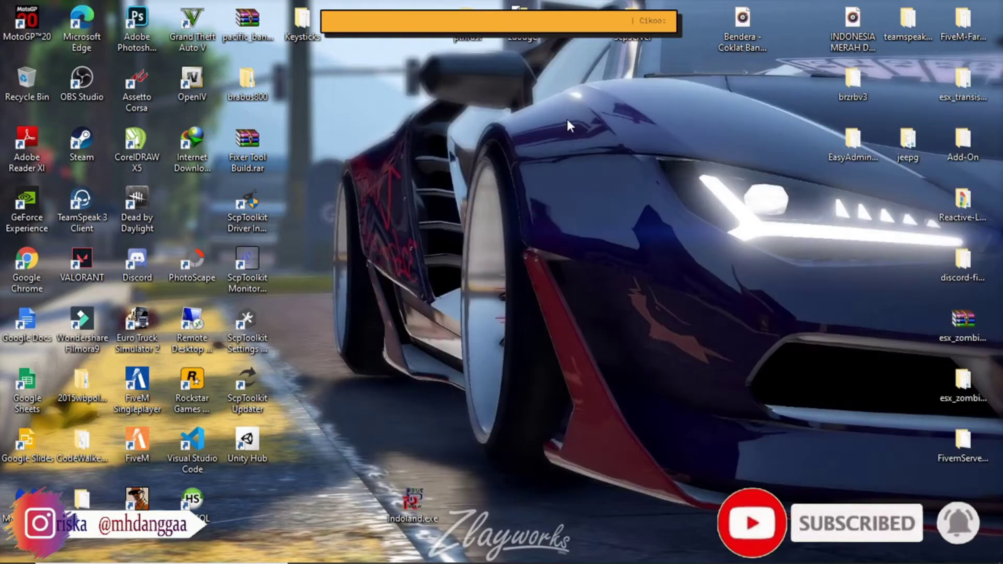
Step: Open the pthrust folder on the desktop and create a subfolder named stream in it
{"action": "double_click", "coordinate": [462, 46]}
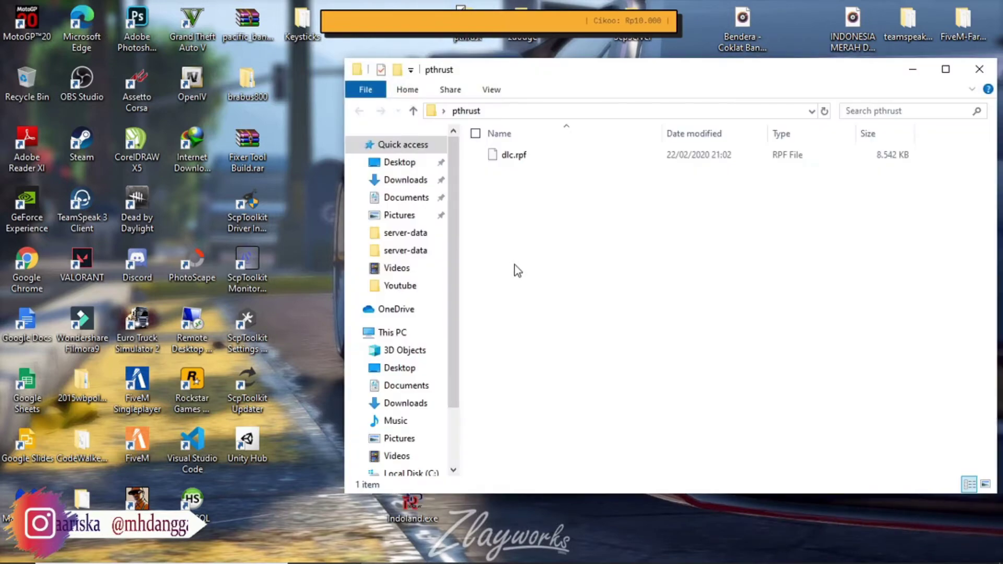
{"action": "right_click", "coordinate": [551, 220]}
{"action": "mouse_move", "coordinate": [515, 411]}
{"action": "left_click", "coordinate": [585, 412]}
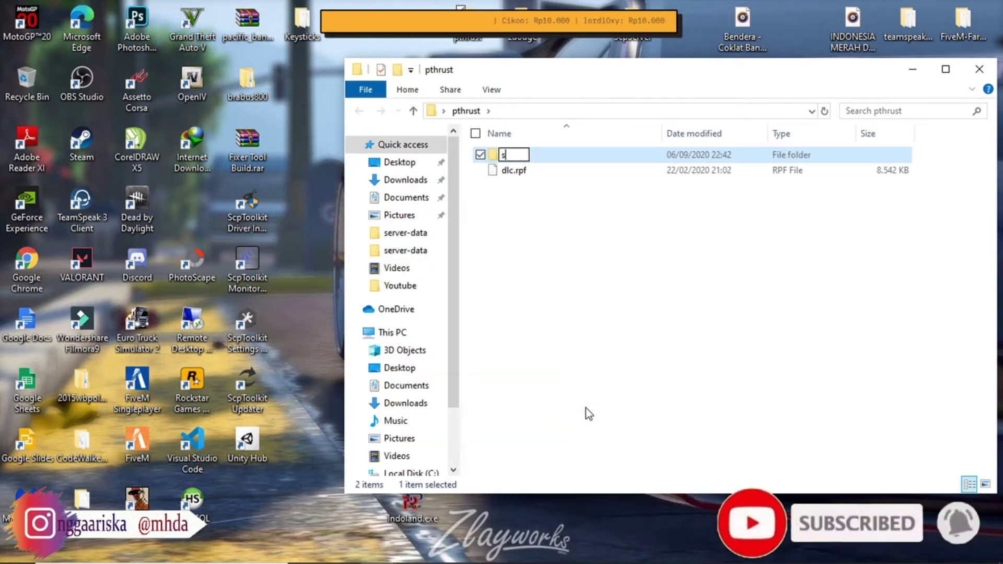
{"action": "key", "text": "Return"}
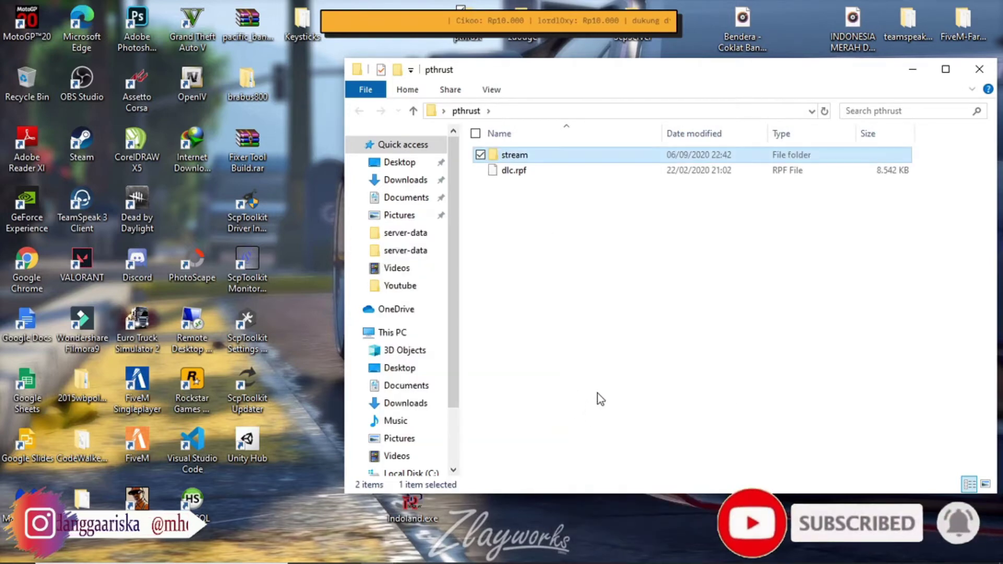
{"action": "left_click", "coordinate": [591, 405]}
Step: Create a second subfolder named data in the pthrust folder
{"action": "right_click", "coordinate": [597, 255]}
{"action": "mouse_move", "coordinate": [510, 451]}
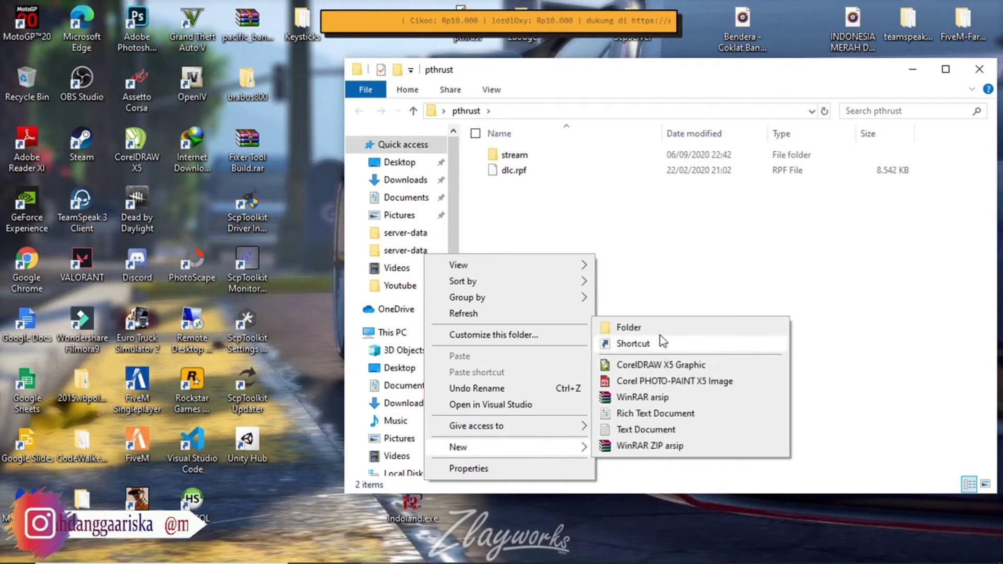
{"action": "left_click", "coordinate": [648, 329]}
{"action": "type", "text": "data"}
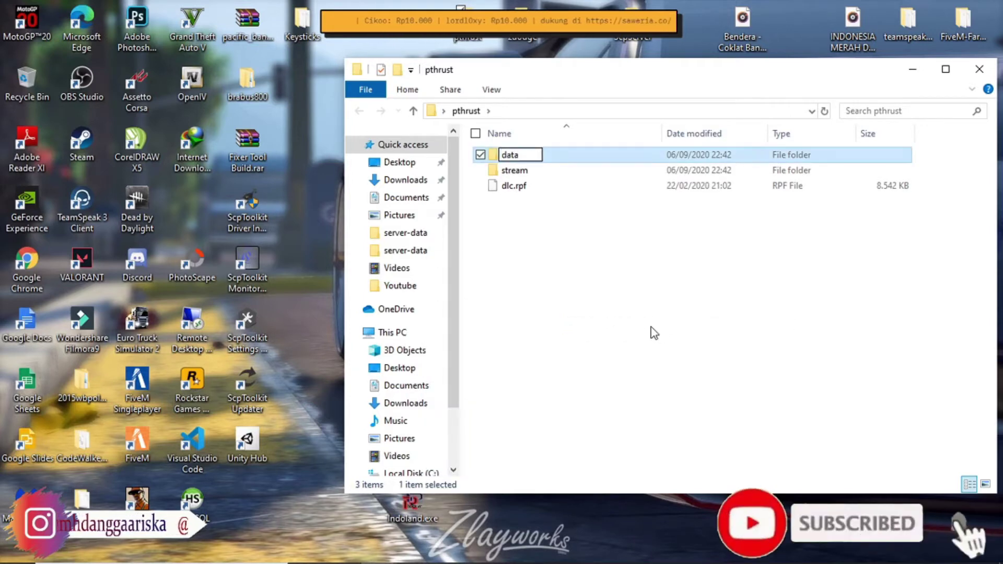
{"action": "left_click", "coordinate": [653, 333]}
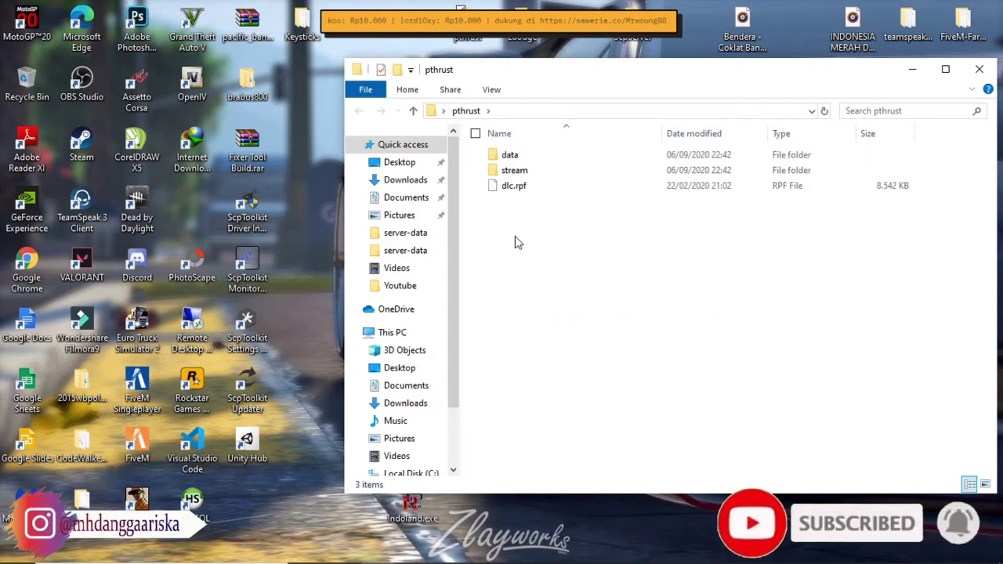
Step: Start OpenIV for the Windows version of Grand Theft Auto V and show the GTA V folder in Windows Explorer
{"action": "left_click", "coordinate": [196, 93]}
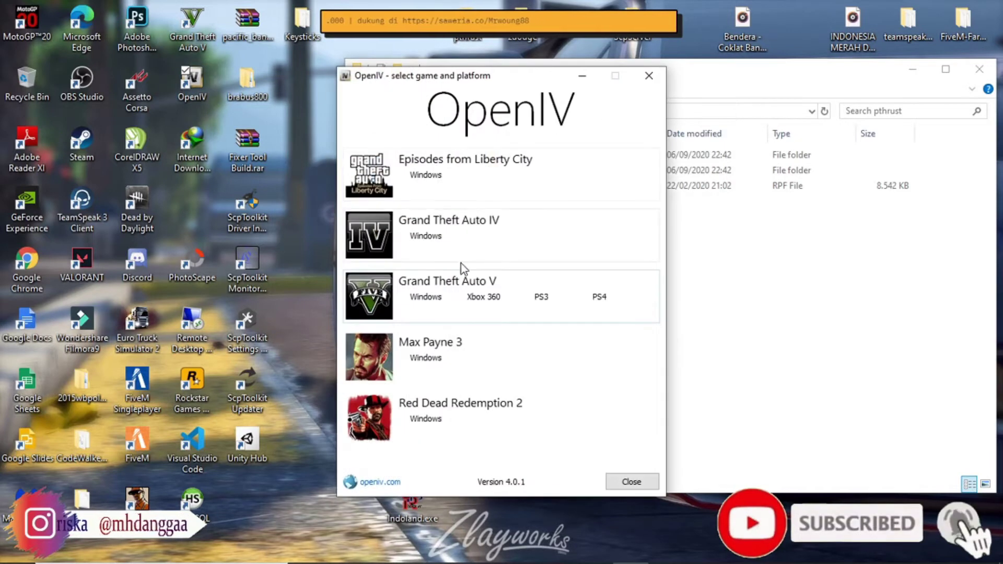
{"action": "left_click", "coordinate": [433, 298]}
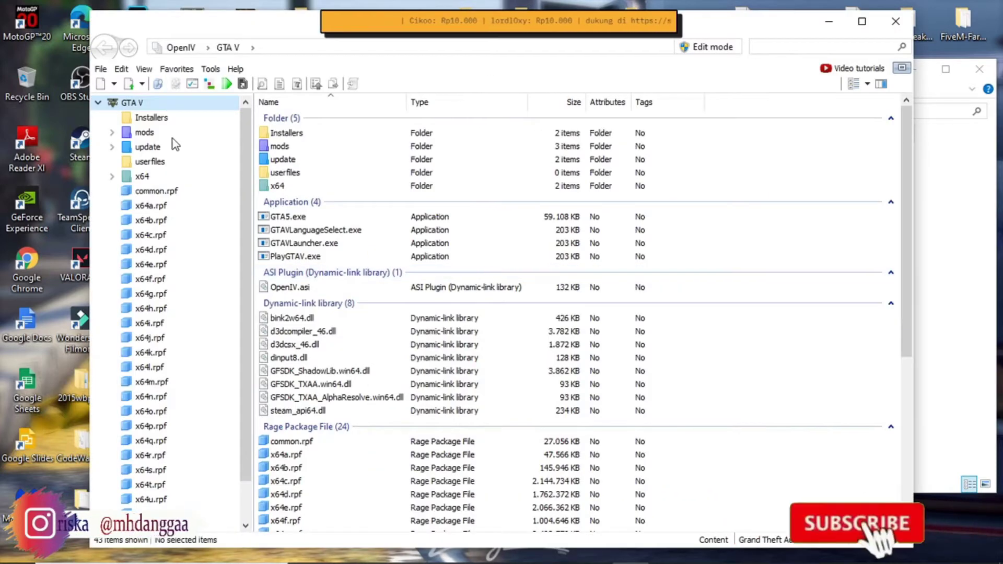
{"action": "left_click", "coordinate": [144, 135]}
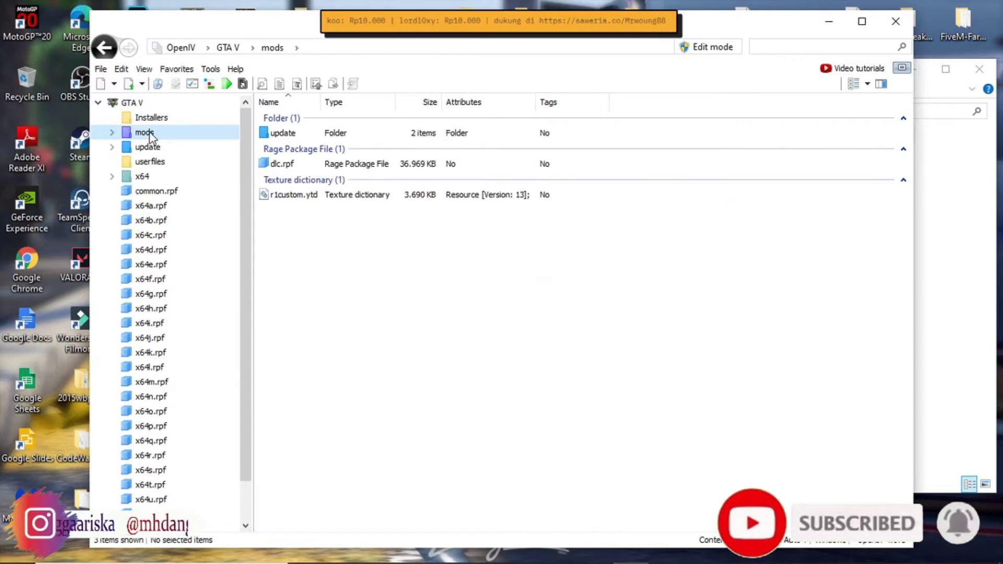
{"action": "left_click", "coordinate": [151, 250]}
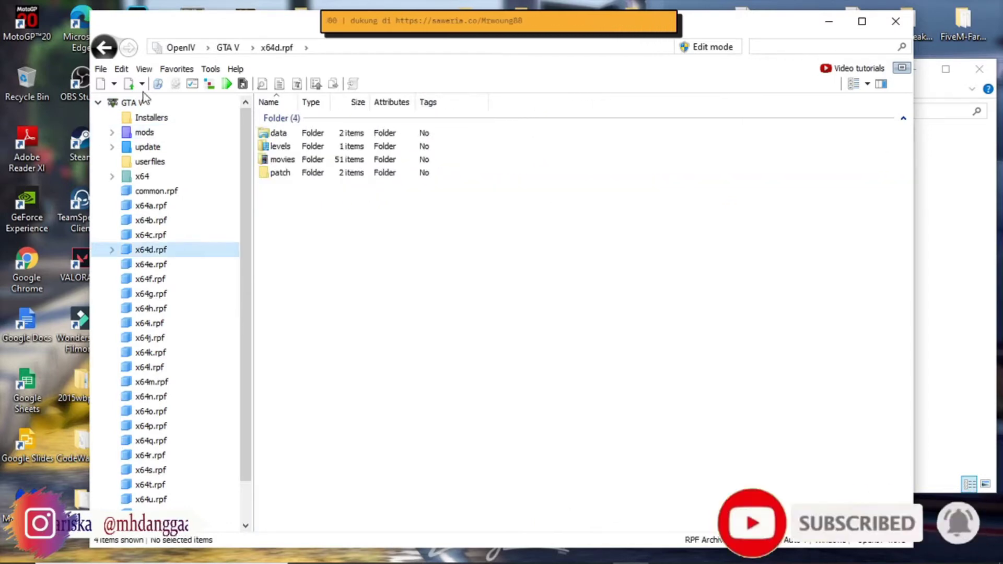
{"action": "right_click", "coordinate": [136, 108]}
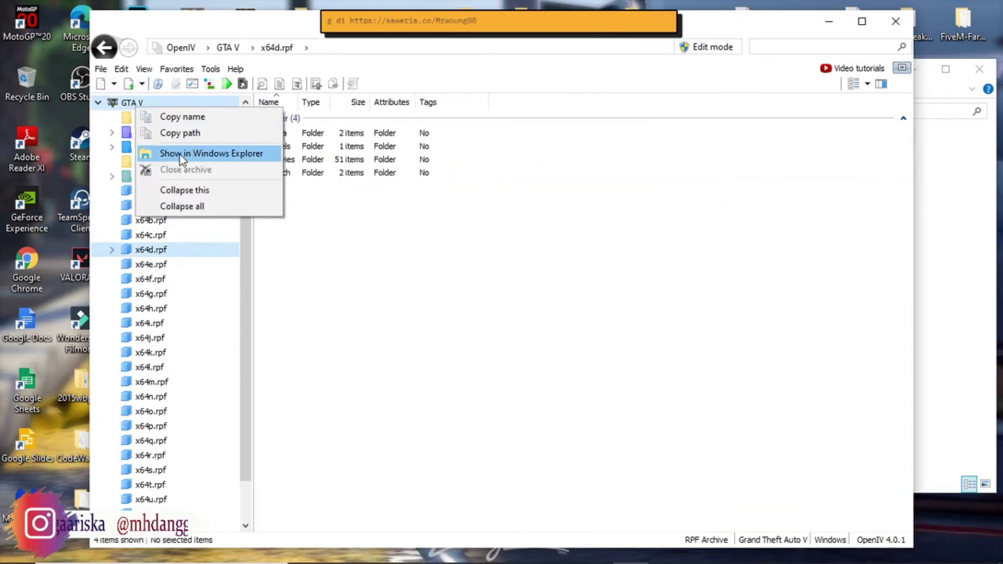
{"action": "left_click", "coordinate": [235, 155]}
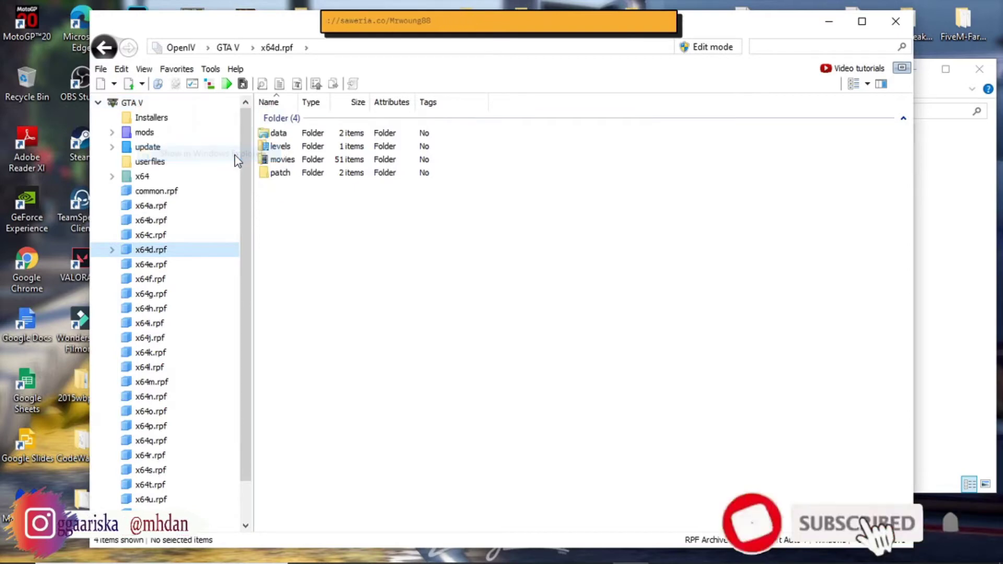
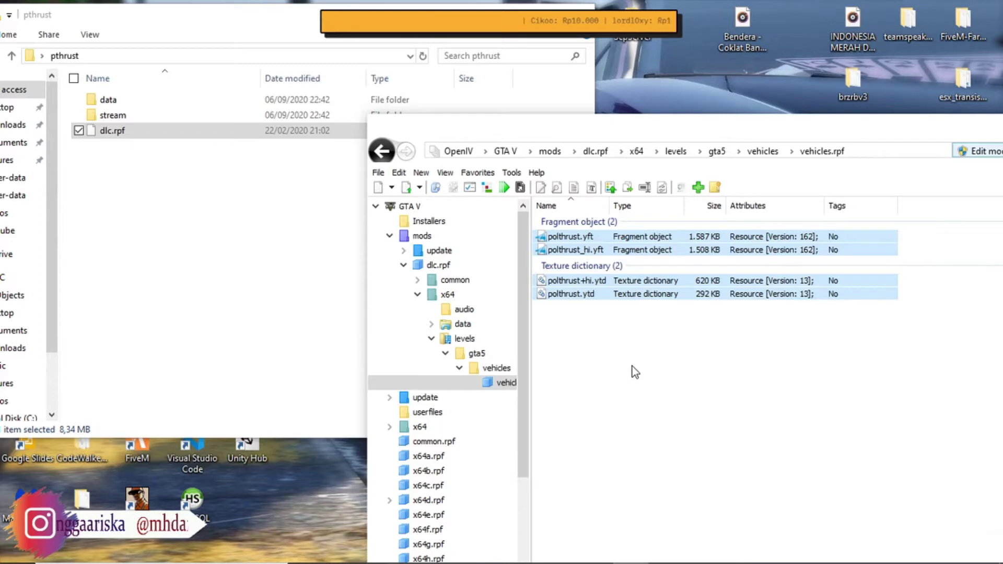
Step: Point out the pthrust stream folder, the polthrust .ytd texture files and the .yft model files in vehicles.rpf
{"action": "left_click", "coordinate": [108, 115]}
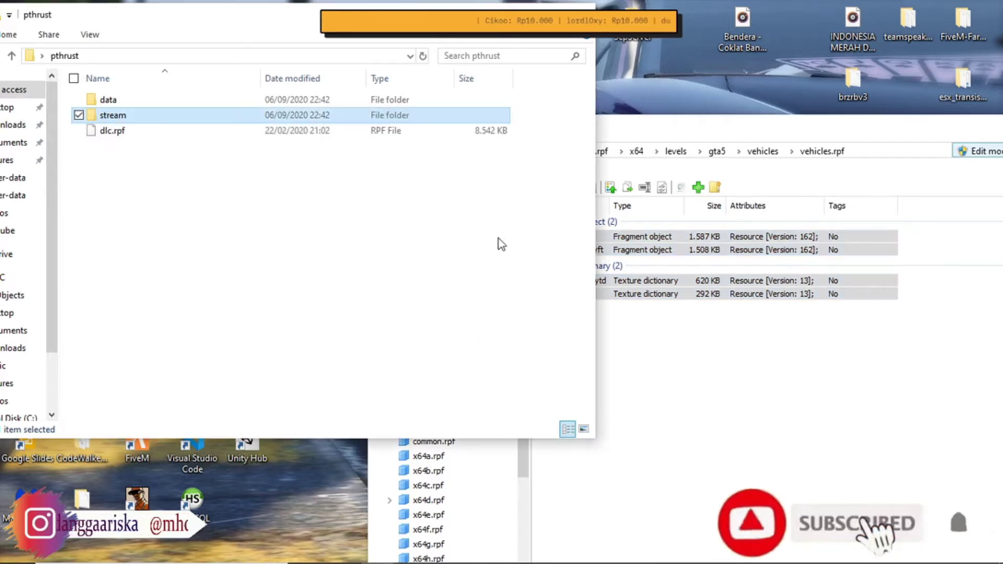
{"action": "left_click", "coordinate": [717, 395]}
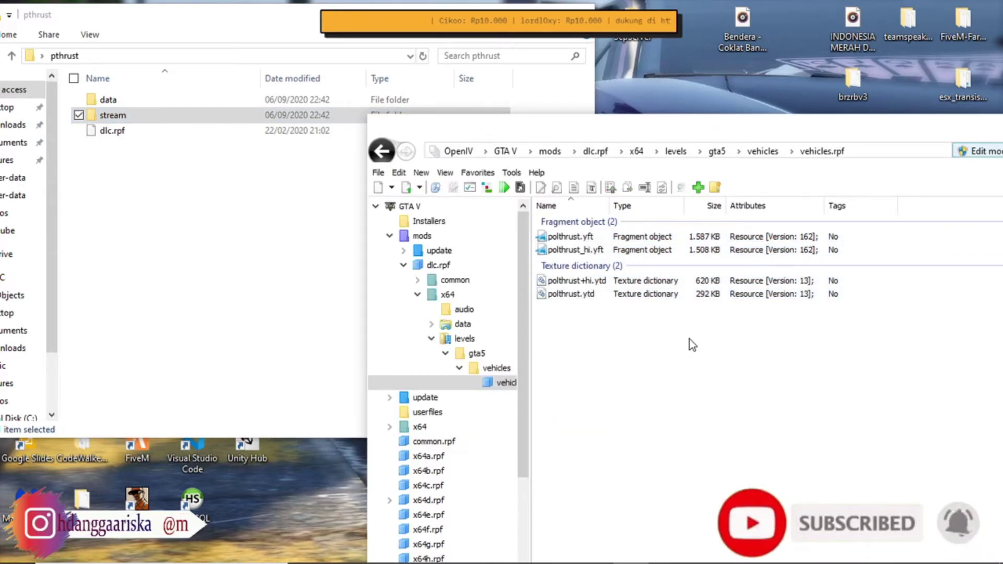
{"action": "left_click", "coordinate": [630, 282]}
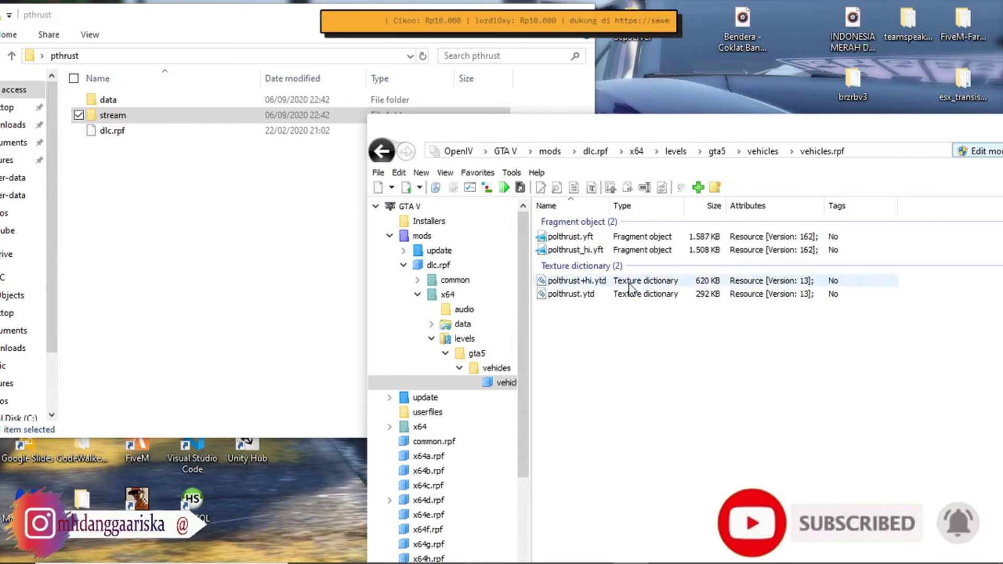
{"action": "left_click", "coordinate": [628, 296], "text": "shift"}
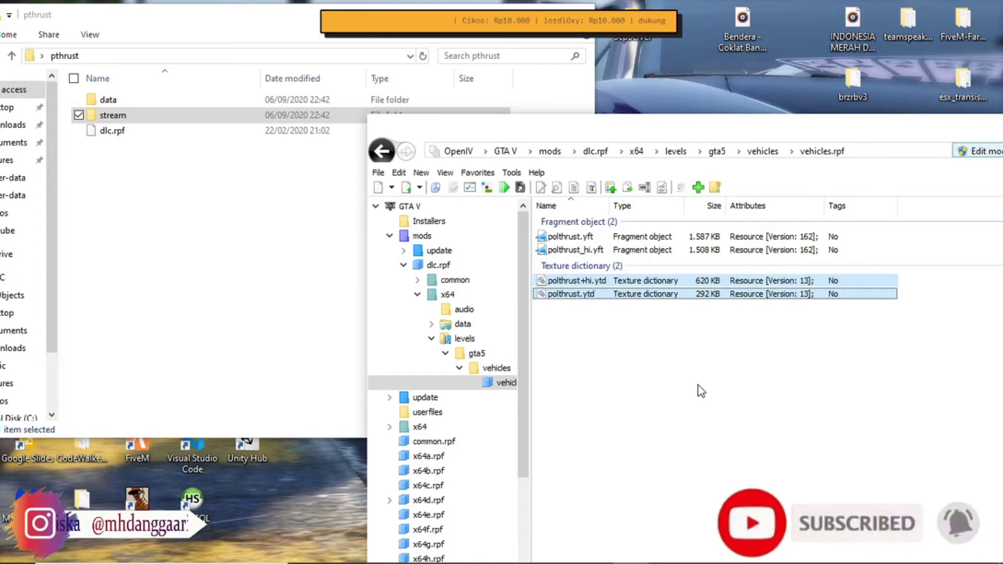
{"action": "left_click", "coordinate": [620, 250]}
{"action": "left_click", "coordinate": [620, 241], "text": "ctrl"}
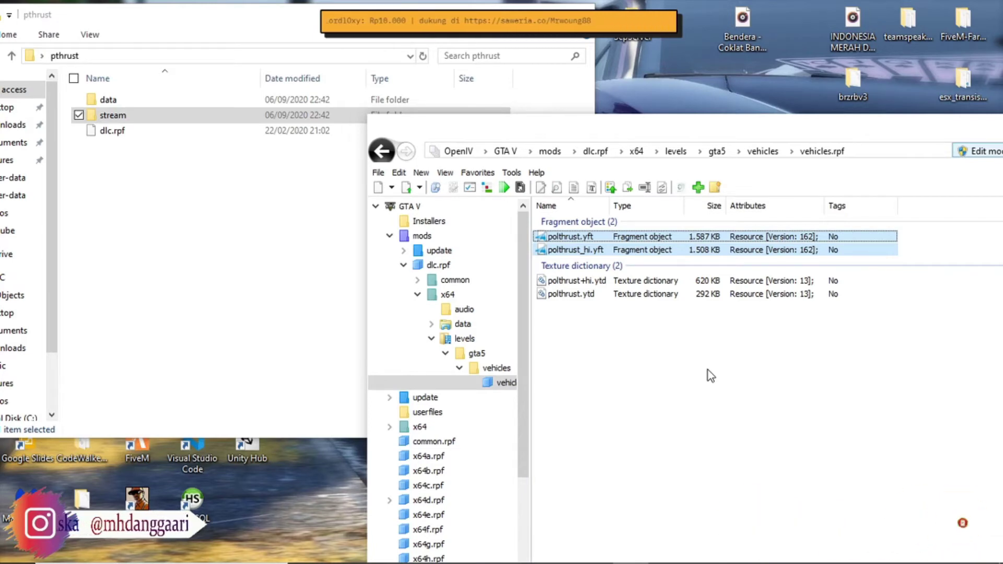
Step: Copy all four polthrust .yft and .ytd files from vehicles.rpf into the stream folder of pthrust
{"action": "left_click", "coordinate": [672, 369]}
{"action": "left_click_drag", "start_coordinate": [672, 369], "coordinate": [573, 245]}
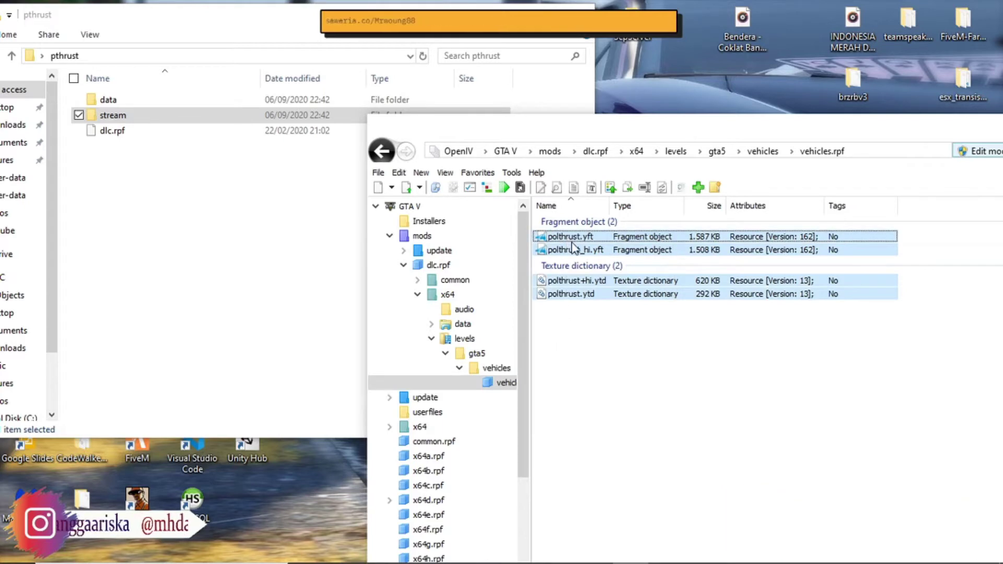
{"action": "left_click_drag", "start_coordinate": [377, 260], "coordinate": [119, 113]}
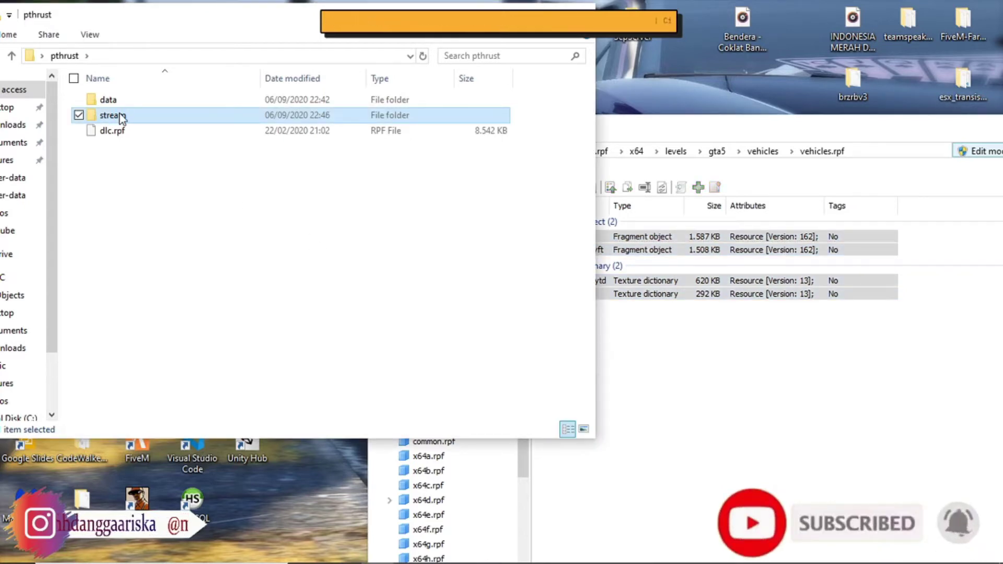
Step: Check the copied polthrust files in the stream subfolder of pthrust and switch back to OpenIV
{"action": "double_click", "coordinate": [120, 116]}
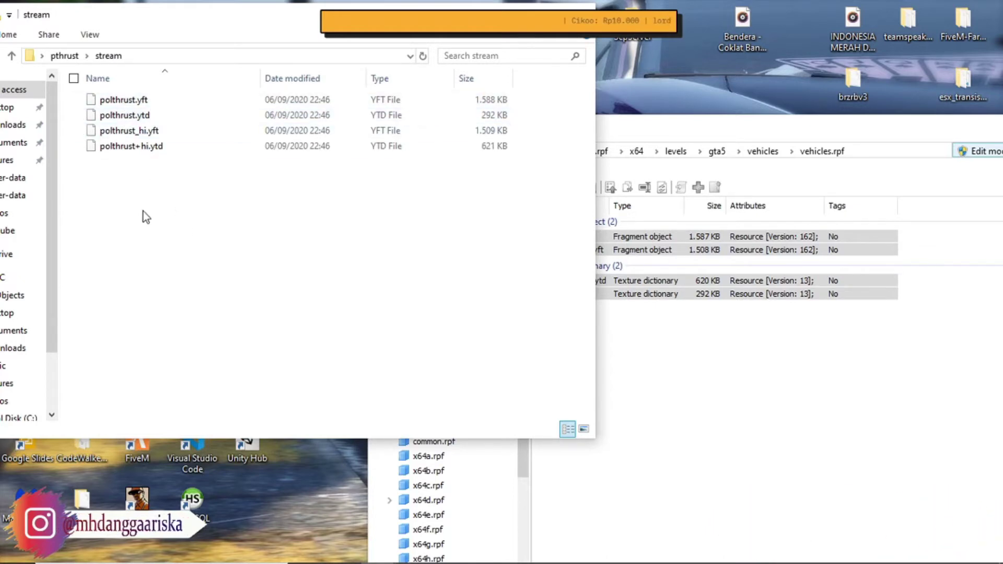
{"action": "left_click", "coordinate": [65, 56]}
{"action": "left_click", "coordinate": [738, 416]}
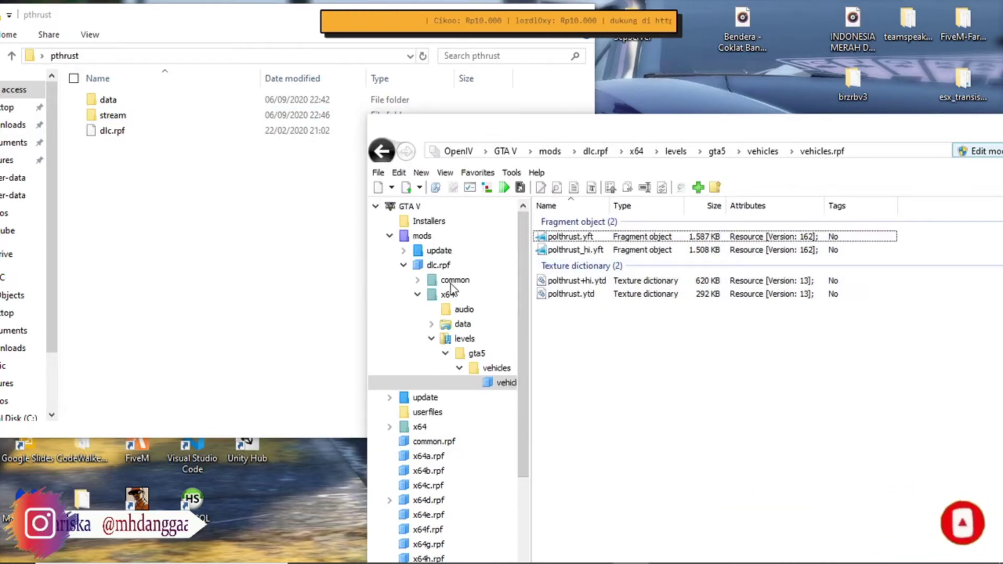
Step: Go back up to the root of dlc.rpf and open its common/data folder
{"action": "left_click", "coordinate": [382, 152]}
{"action": "left_click", "coordinate": [382, 151]}
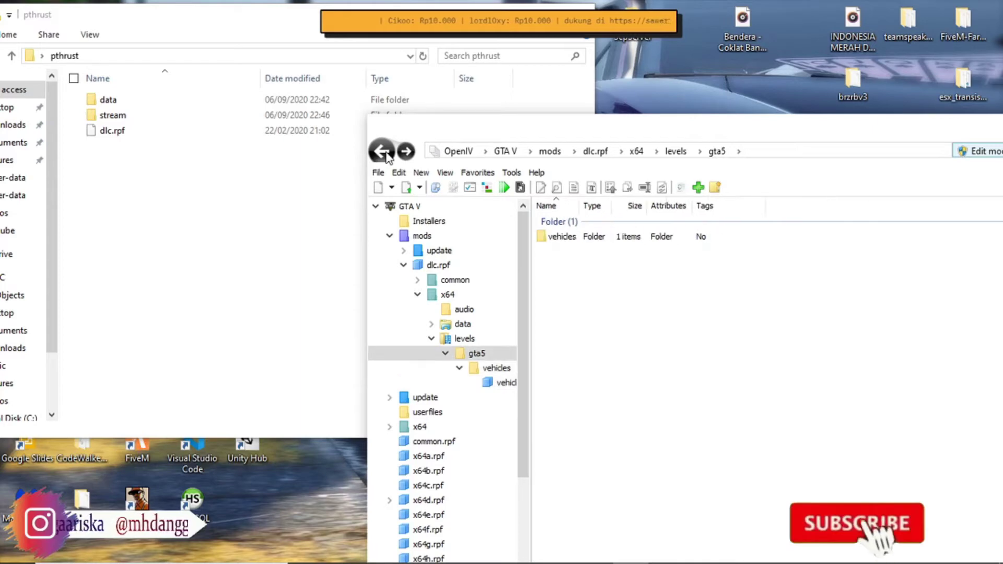
{"action": "left_click", "coordinate": [386, 155]}
{"action": "left_click", "coordinate": [386, 155]}
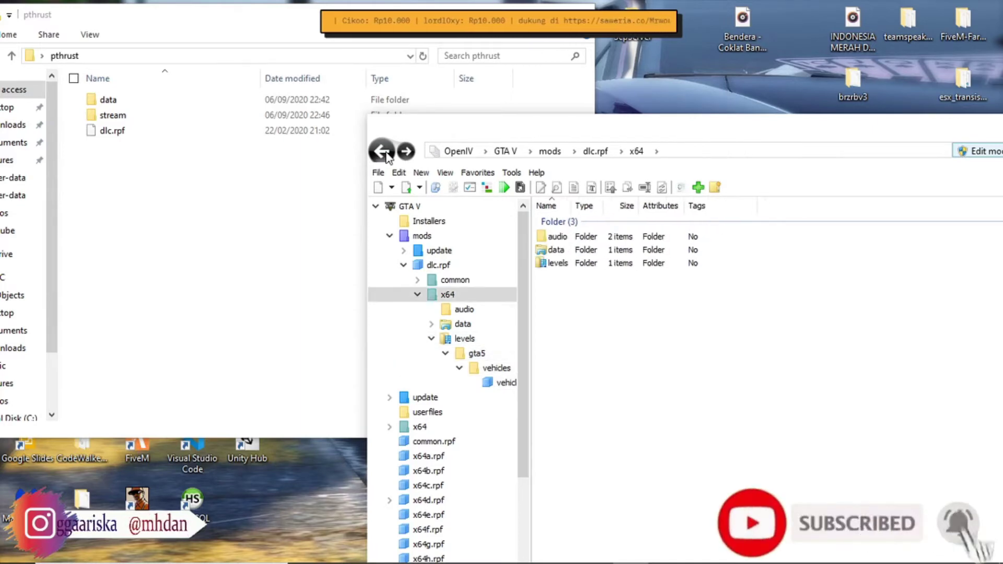
{"action": "left_click", "coordinate": [384, 151]}
{"action": "left_click", "coordinate": [385, 152]}
{"action": "left_click", "coordinate": [385, 154]}
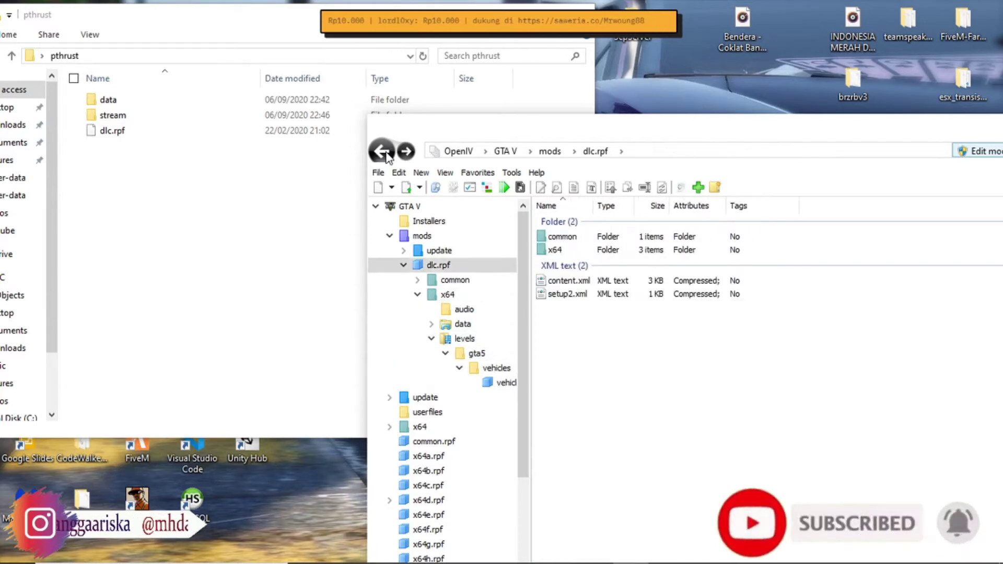
{"action": "left_click", "coordinate": [562, 237]}
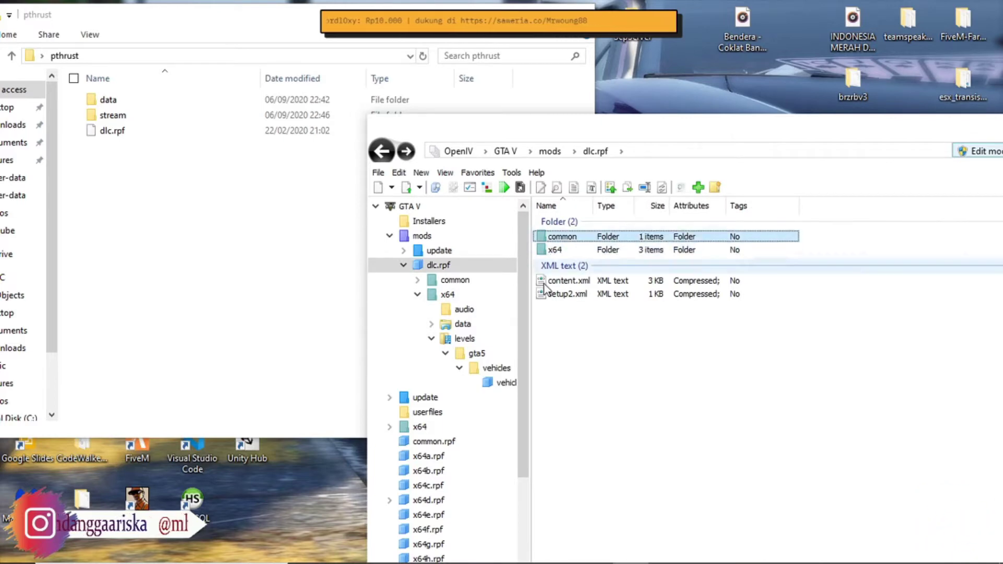
{"action": "double_click", "coordinate": [567, 238]}
{"action": "double_click", "coordinate": [554, 240]}
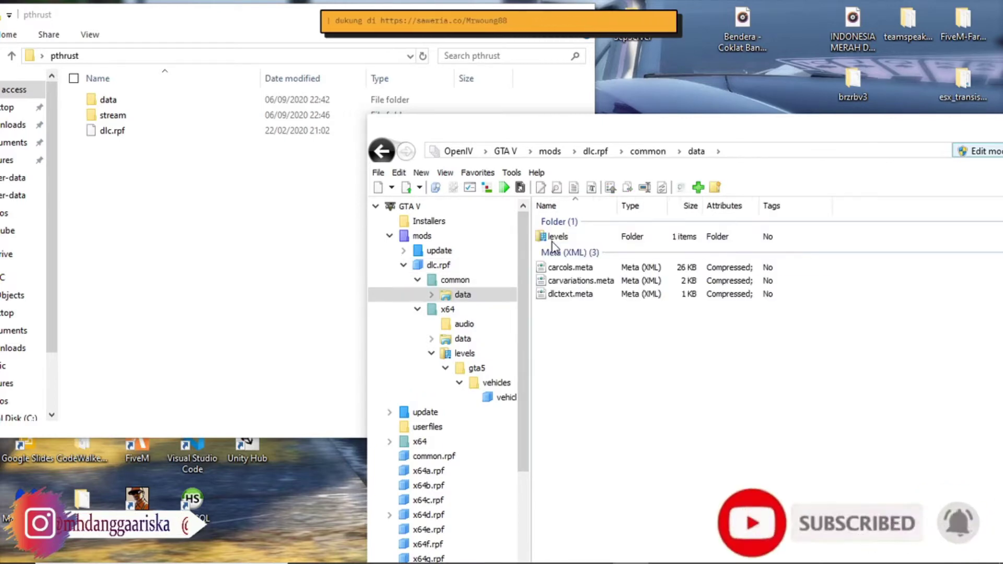
Step: Copy carcols.meta, carvariations.meta and dlctext.meta from common/data into the data subfolder of pthrust
{"action": "left_click_drag", "start_coordinate": [592, 317], "coordinate": [571, 266]}
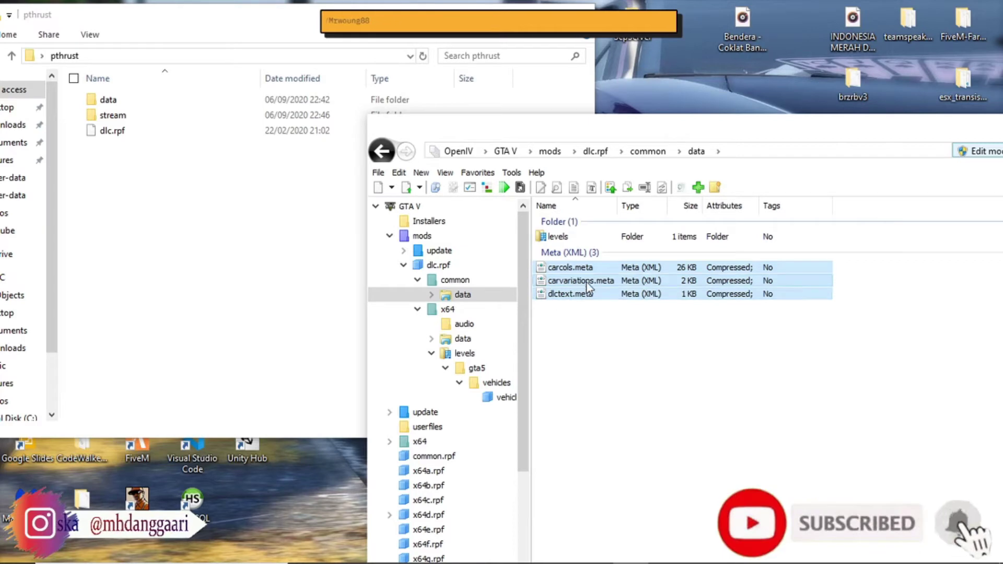
{"action": "left_click_drag", "start_coordinate": [587, 283], "coordinate": [358, 316]}
{"action": "left_click_drag", "start_coordinate": [152, 135], "coordinate": [126, 101]}
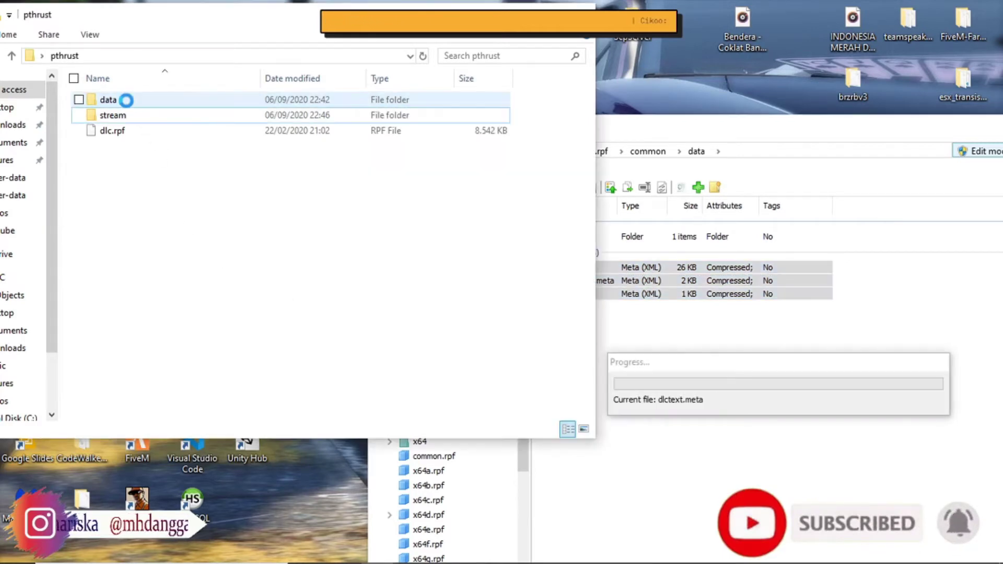
{"action": "left_click", "coordinate": [668, 470]}
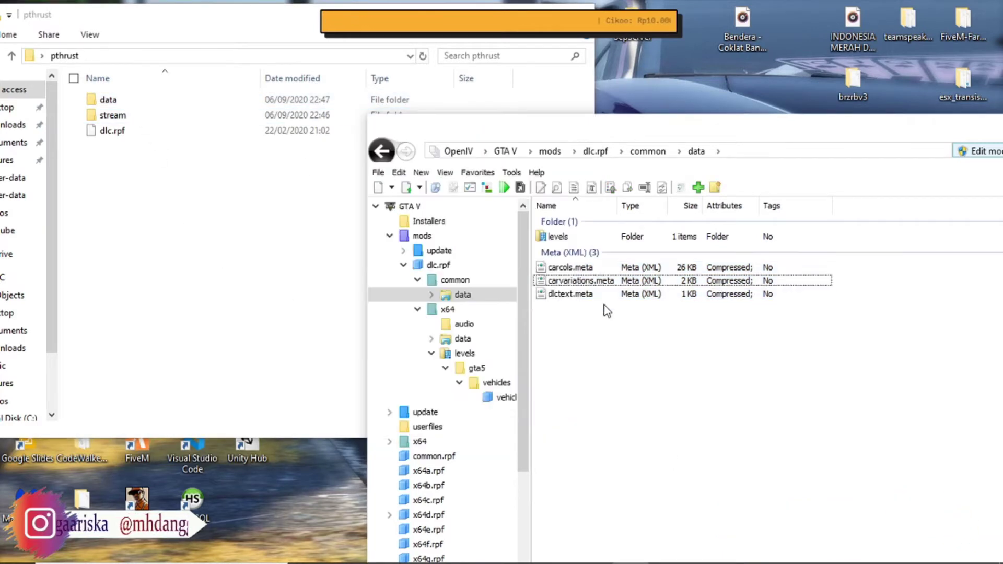
Step: Copy vehicles.meta from the levels/gta5 folder under common/data into the data subfolder of pthrust
{"action": "double_click", "coordinate": [561, 240]}
{"action": "double_click", "coordinate": [560, 240]}
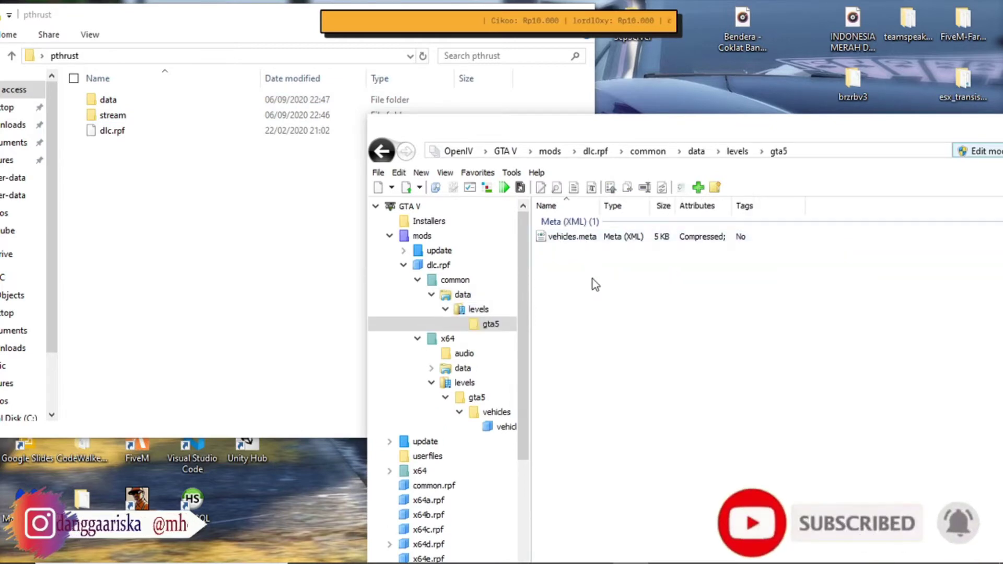
{"action": "left_click", "coordinate": [581, 238]}
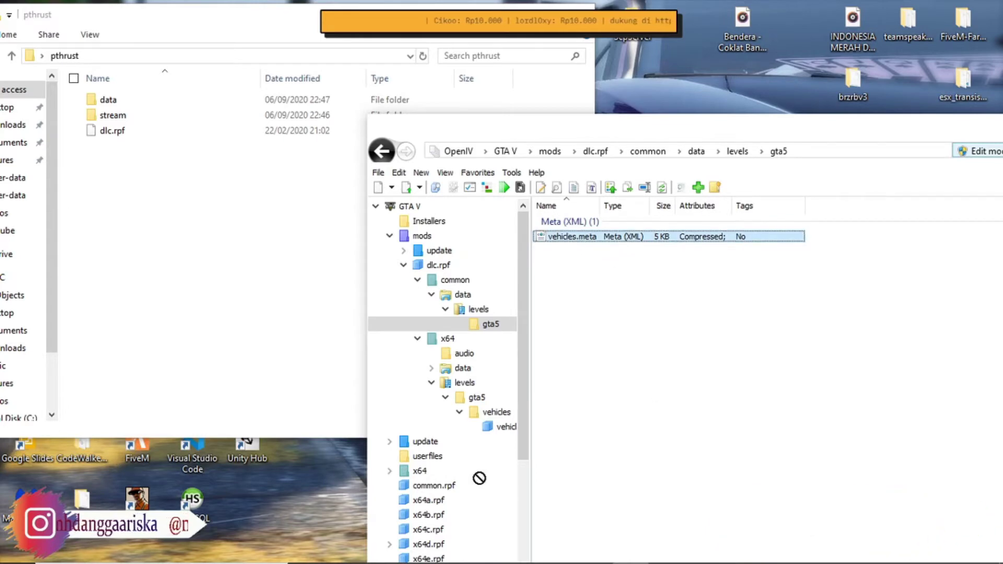
{"action": "left_click_drag", "start_coordinate": [113, 133], "coordinate": [117, 104]}
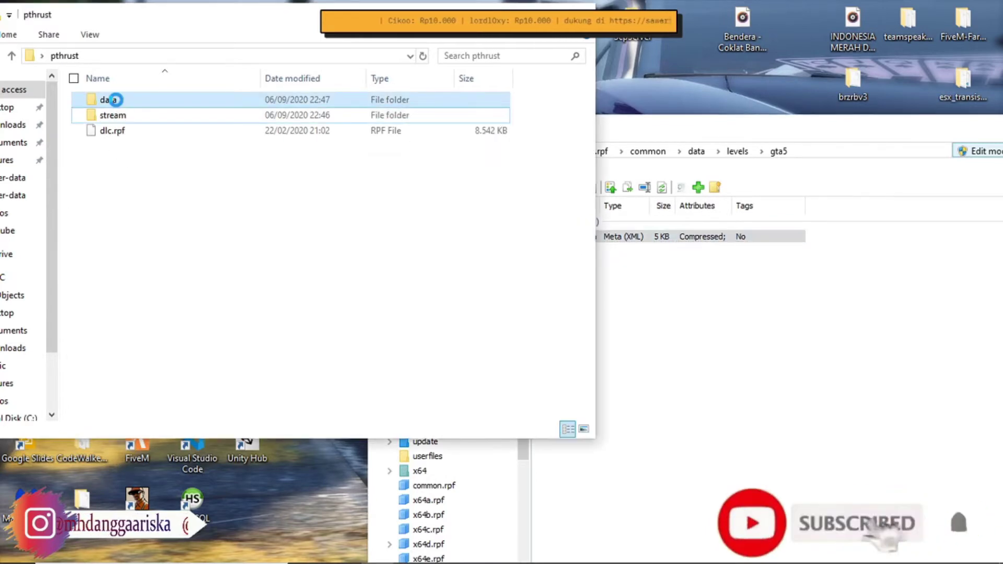
{"action": "left_click", "coordinate": [750, 363]}
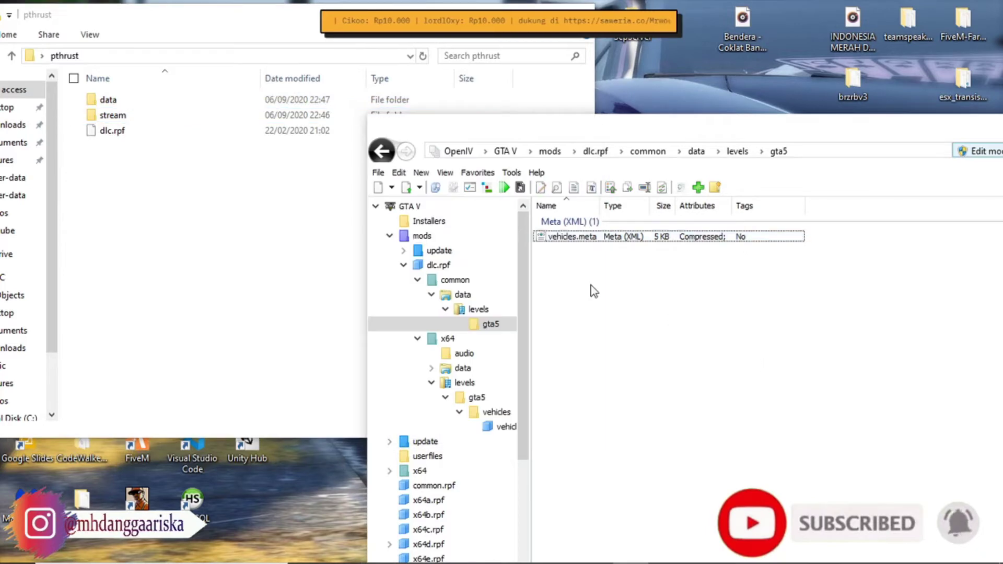
Step: Close the pthrust folder window and show the mods folder in OpenIV
{"action": "left_click", "coordinate": [250, 181]}
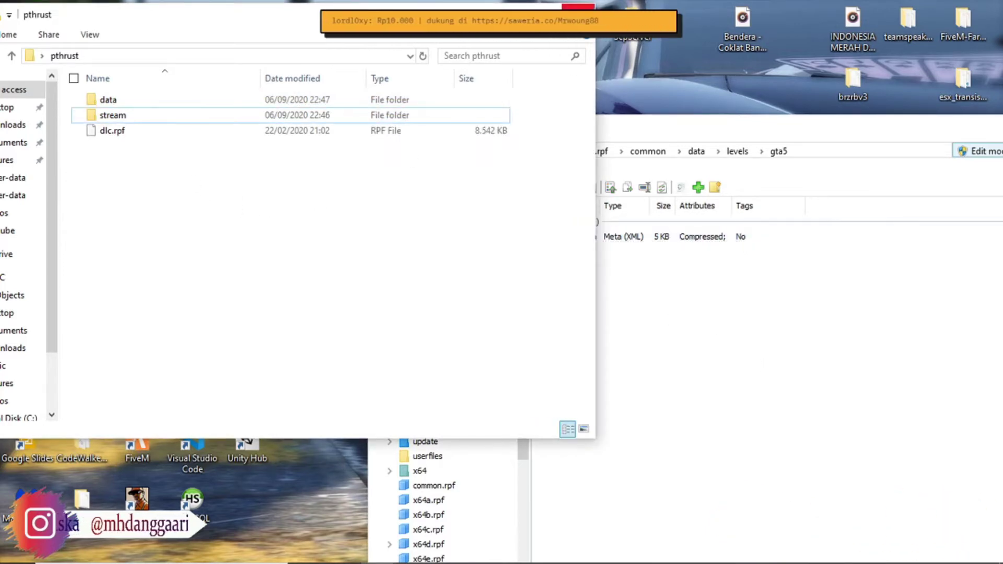
{"action": "left_click", "coordinate": [578, 6]}
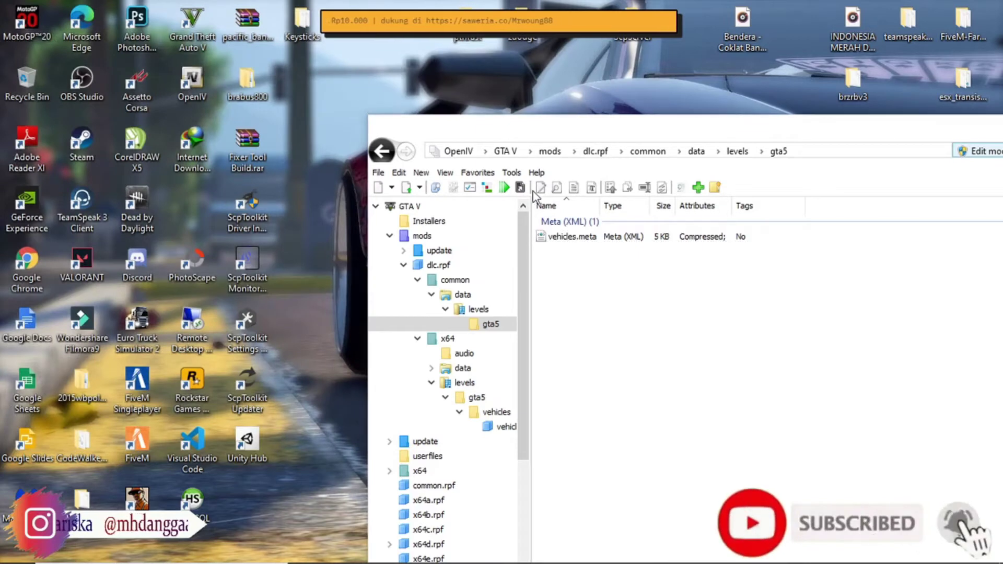
{"action": "left_click", "coordinate": [421, 237]}
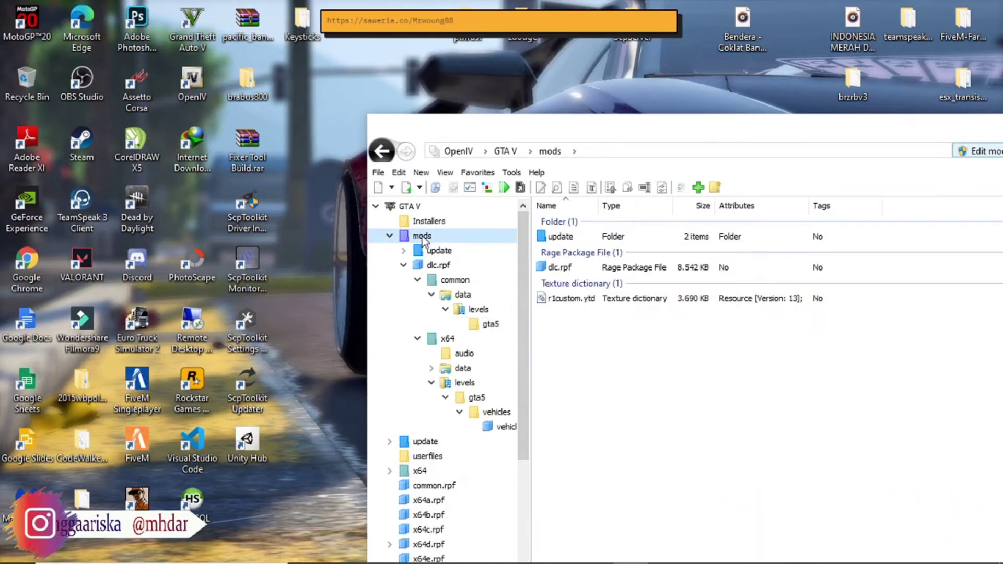
{"action": "left_click", "coordinate": [666, 430]}
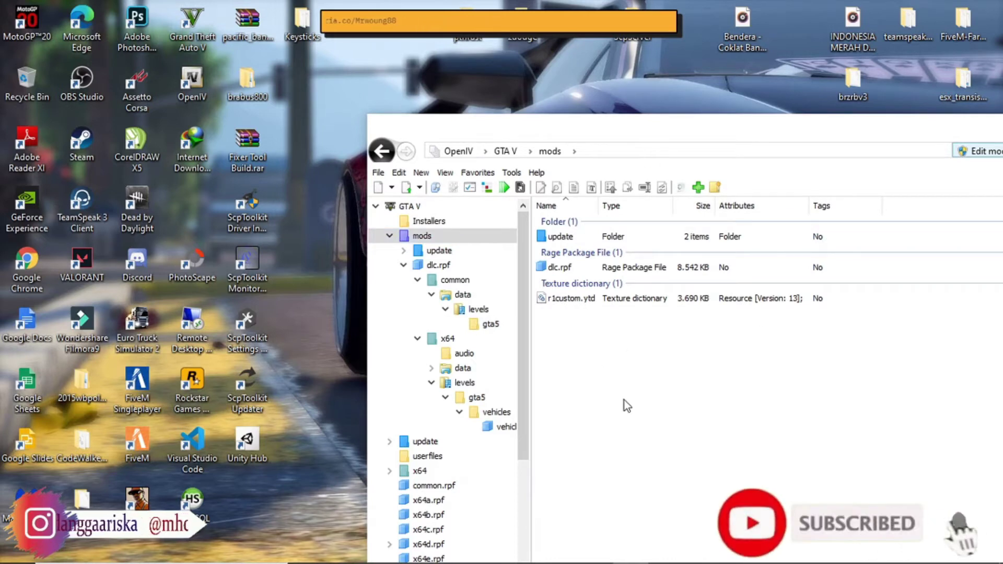
Step: Open the zdodge folder from the desktop and move the OpenIV window so both file lists are accessible
{"action": "double_click", "coordinate": [532, 35]}
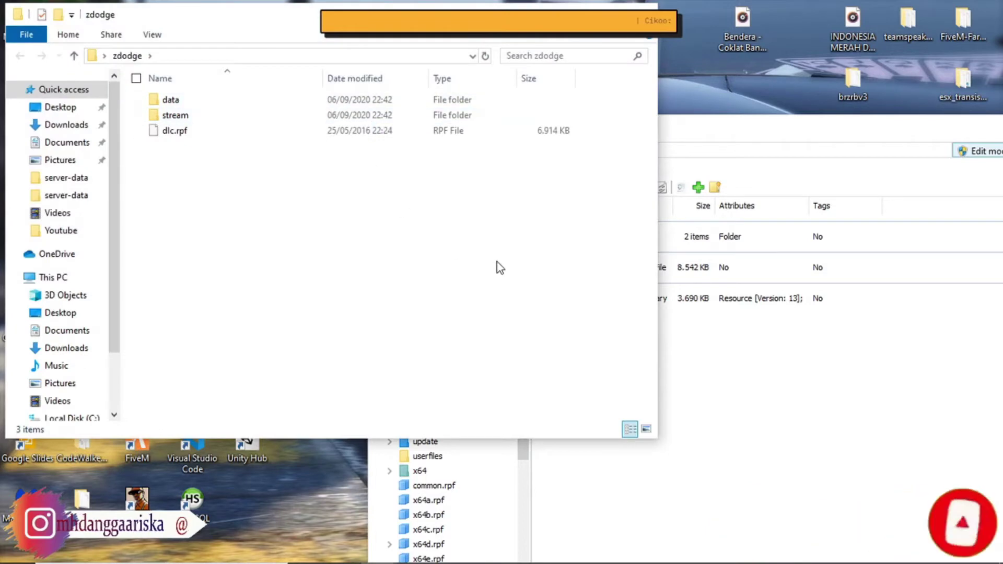
{"action": "left_click", "coordinate": [764, 354]}
{"action": "left_click", "coordinate": [184, 134]}
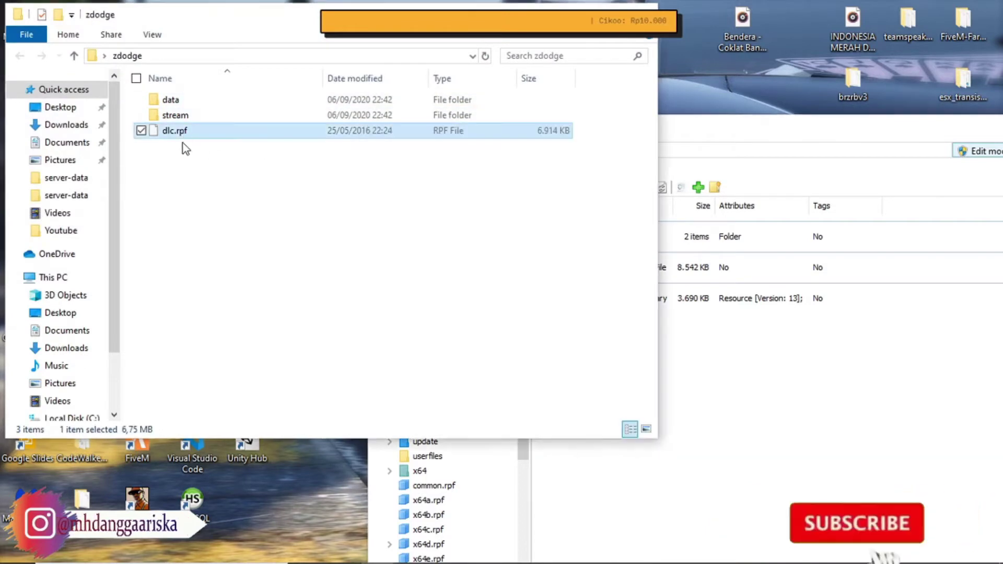
{"action": "left_click_drag", "start_coordinate": [171, 131], "coordinate": [293, 161]}
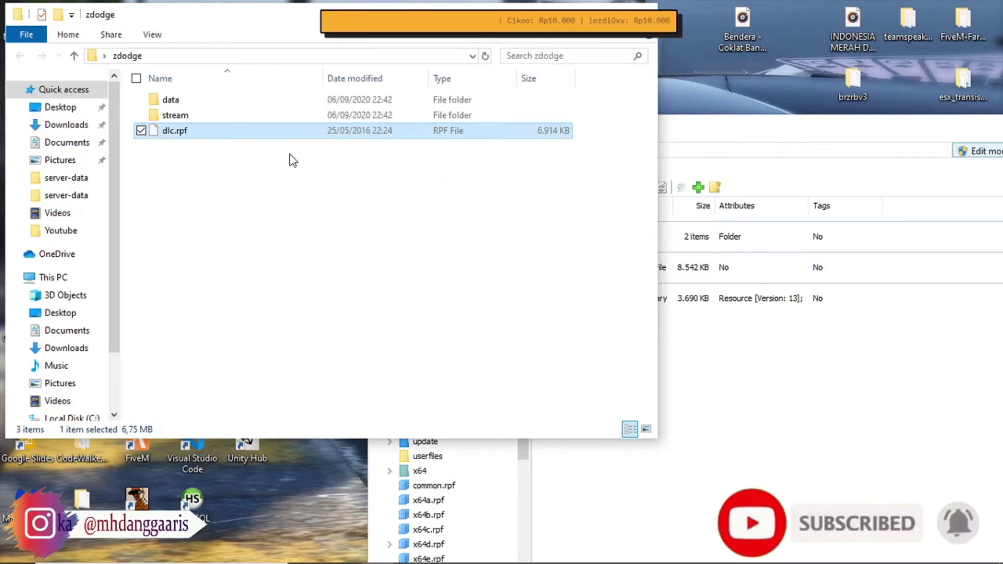
{"action": "left_click", "coordinate": [772, 397]}
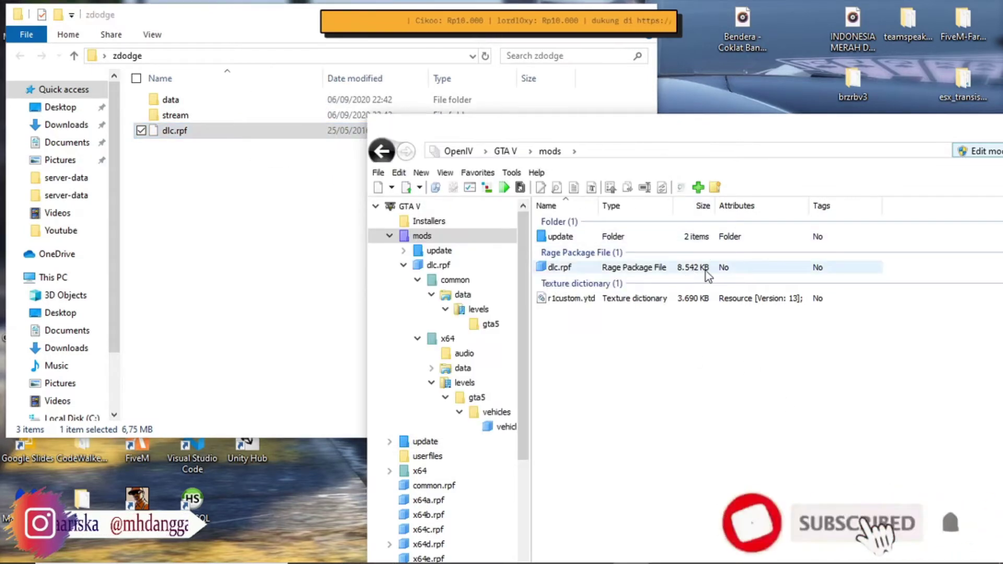
{"action": "left_click_drag", "start_coordinate": [574, 129], "coordinate": [762, 100]}
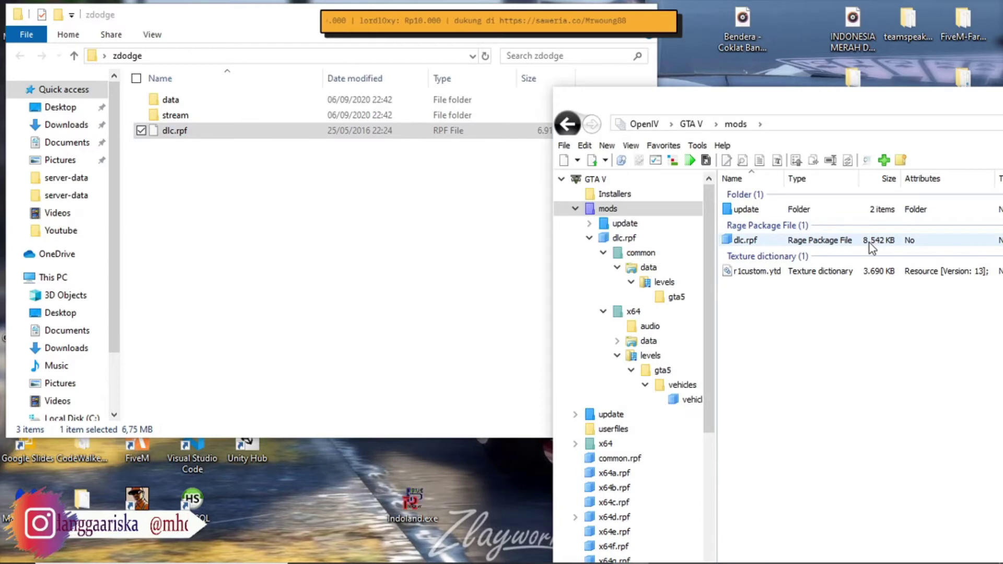
Step: Copy dlc.rpf from the zdodge folder into the OpenIV mods folder, replacing the pthrust dlc.rpf
{"action": "left_click", "coordinate": [172, 135]}
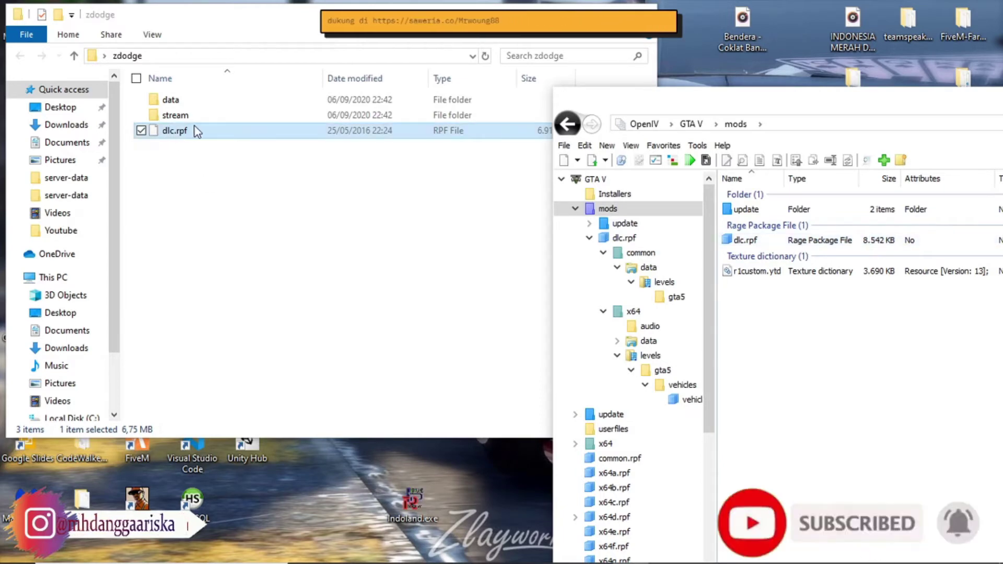
{"action": "left_click", "coordinate": [888, 374]}
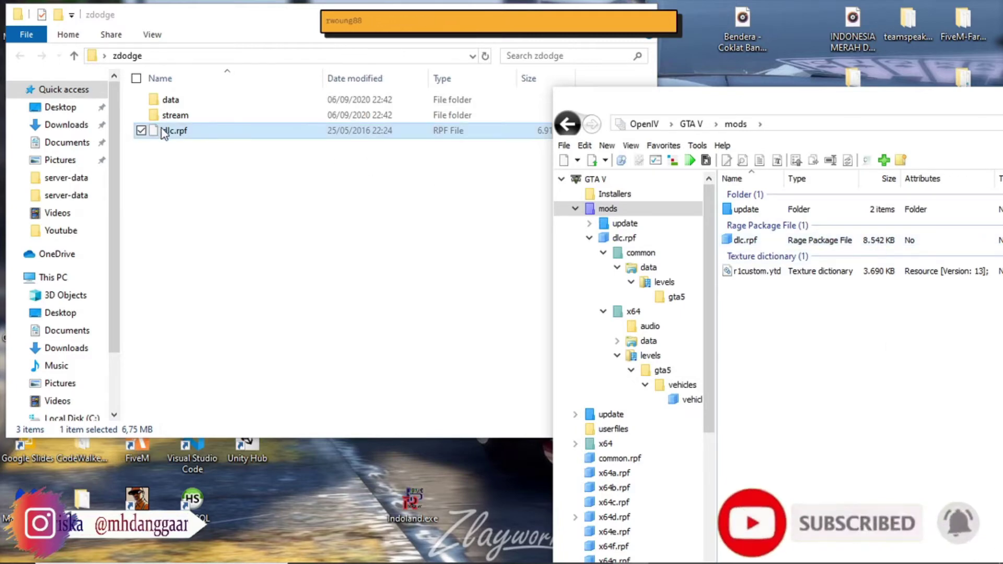
{"action": "left_click_drag", "start_coordinate": [163, 133], "coordinate": [884, 328]}
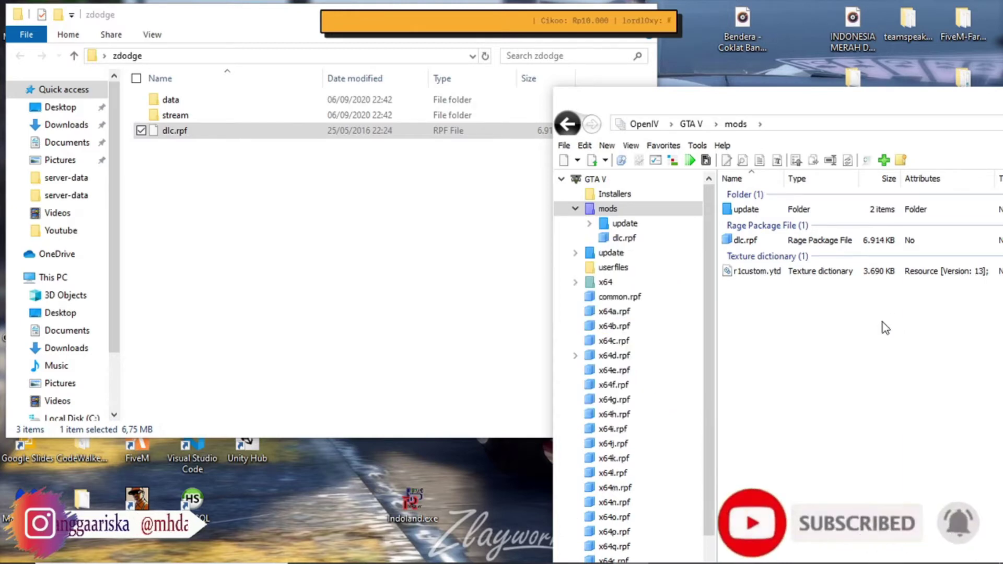
{"action": "left_click", "coordinate": [880, 244]}
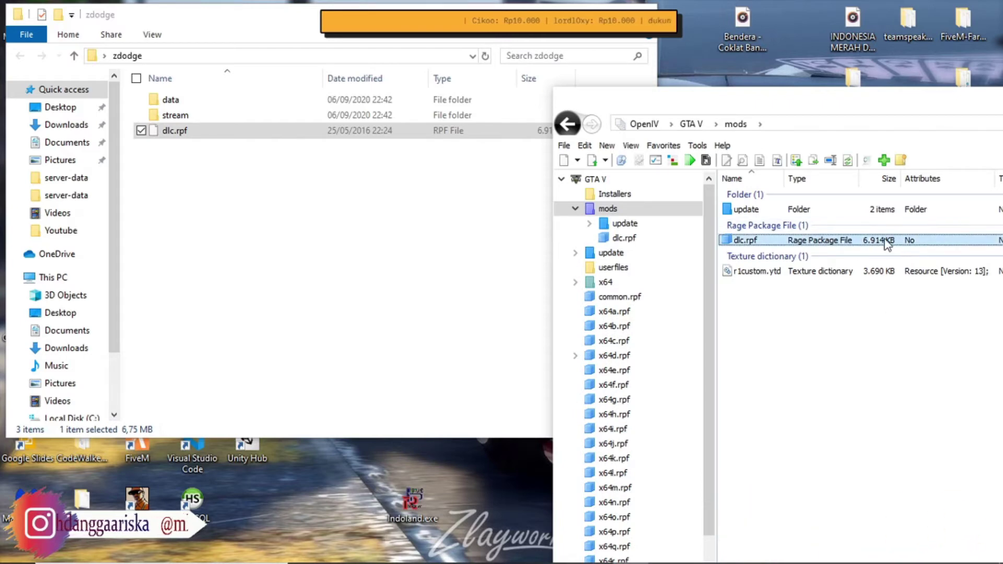
Step: Open zdodgevehicles.rpf inside the new dlc.rpf, under x64/levels/gta5/vehicles
{"action": "double_click", "coordinate": [748, 240]}
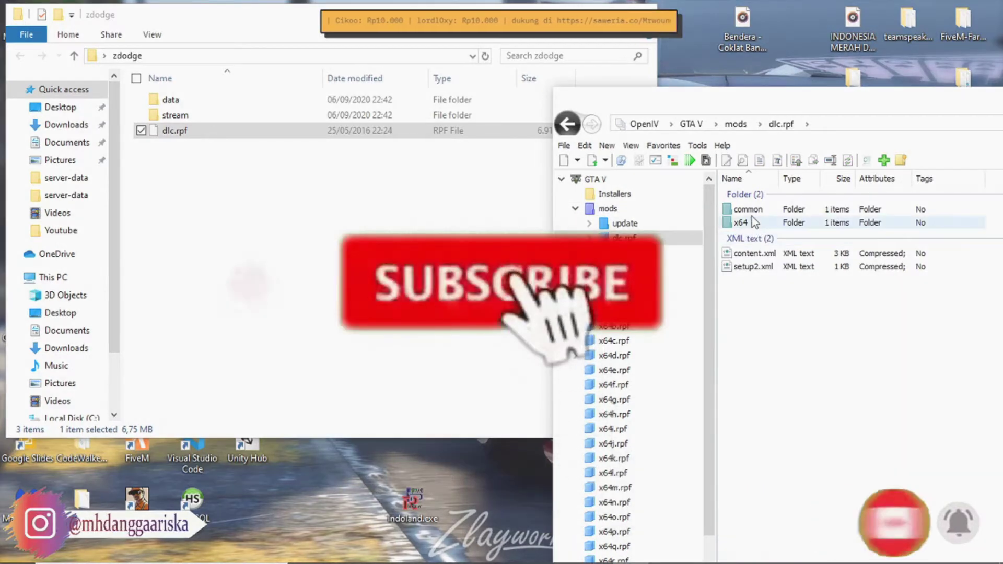
{"action": "left_click", "coordinate": [746, 224]}
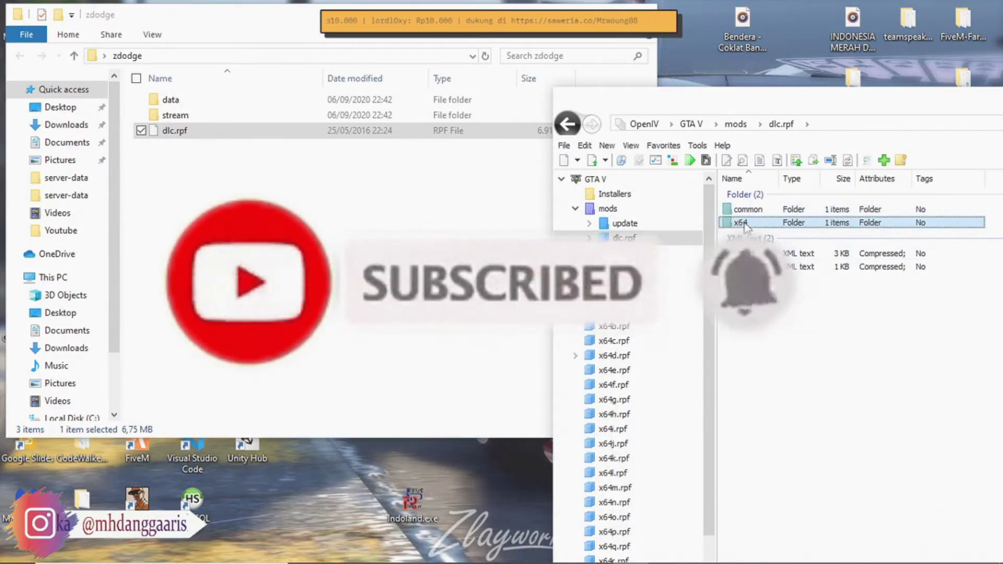
{"action": "double_click", "coordinate": [747, 223]}
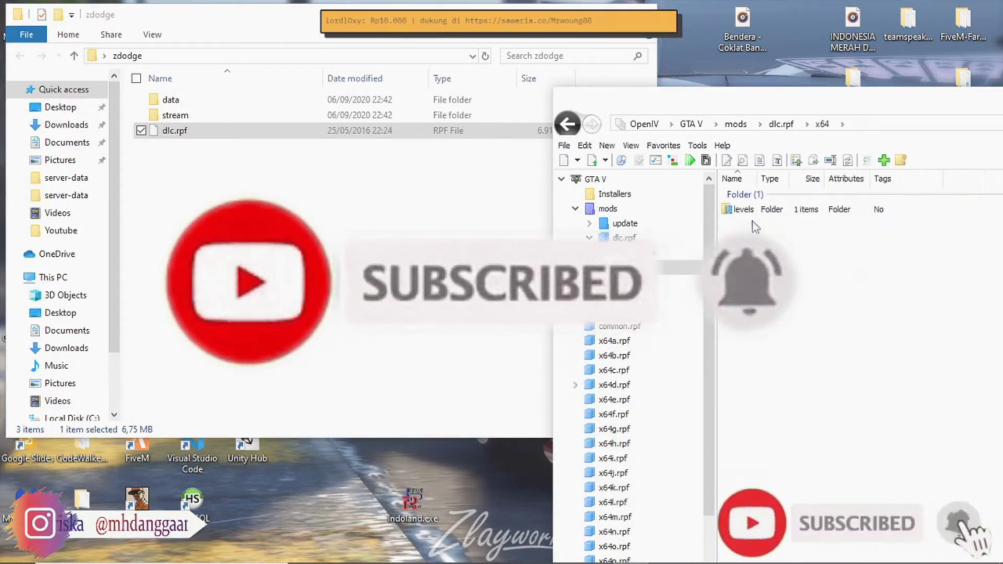
{"action": "double_click", "coordinate": [754, 210]}
{"action": "double_click", "coordinate": [751, 213]}
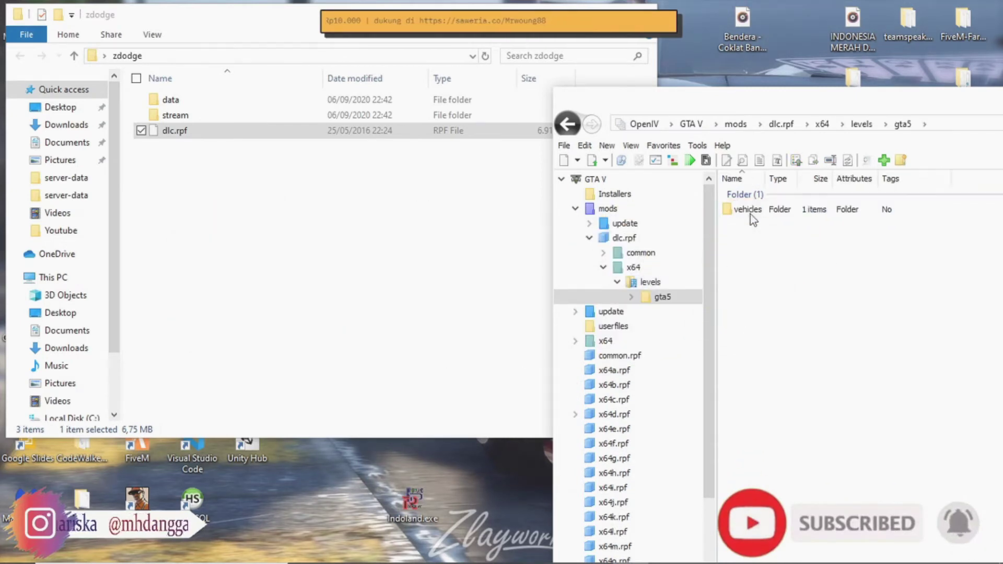
{"action": "double_click", "coordinate": [757, 213]}
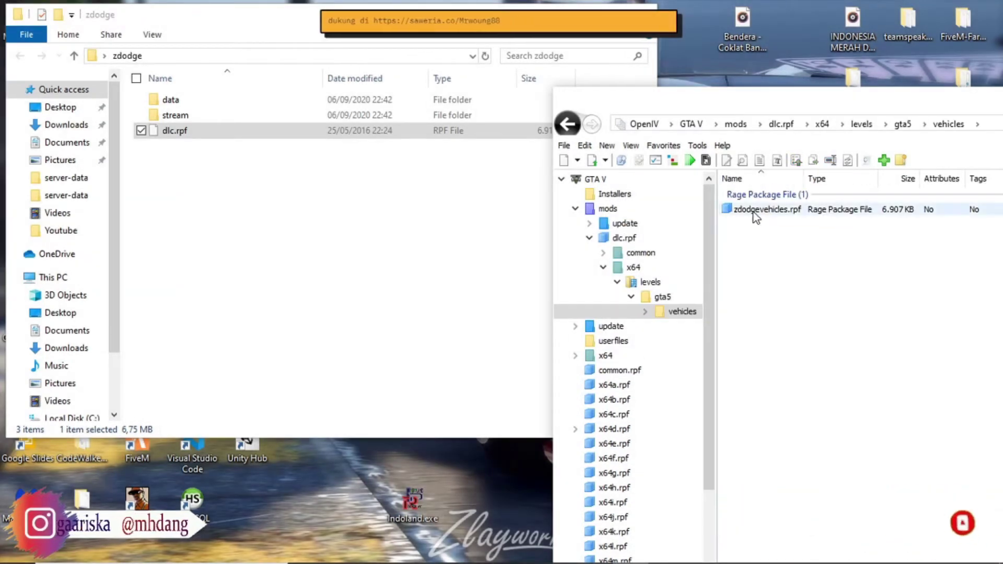
{"action": "double_click", "coordinate": [754, 212]}
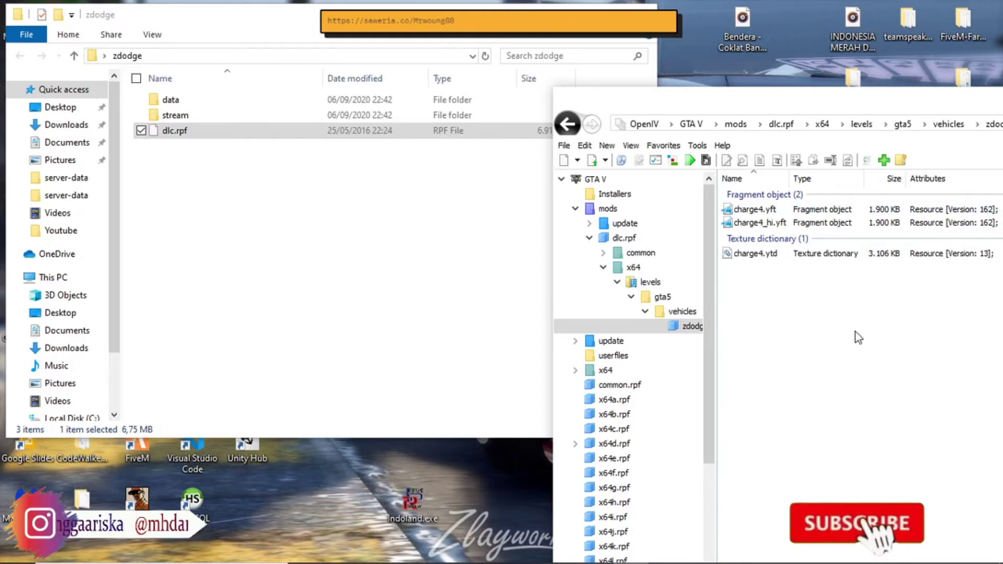
Step: Extract charge4.yft, charge4_hi.yft and charge4.ytd from zdodgevehicles.rpf into the zdodge stream folder
{"action": "left_click_drag", "start_coordinate": [854, 330], "coordinate": [795, 224]}
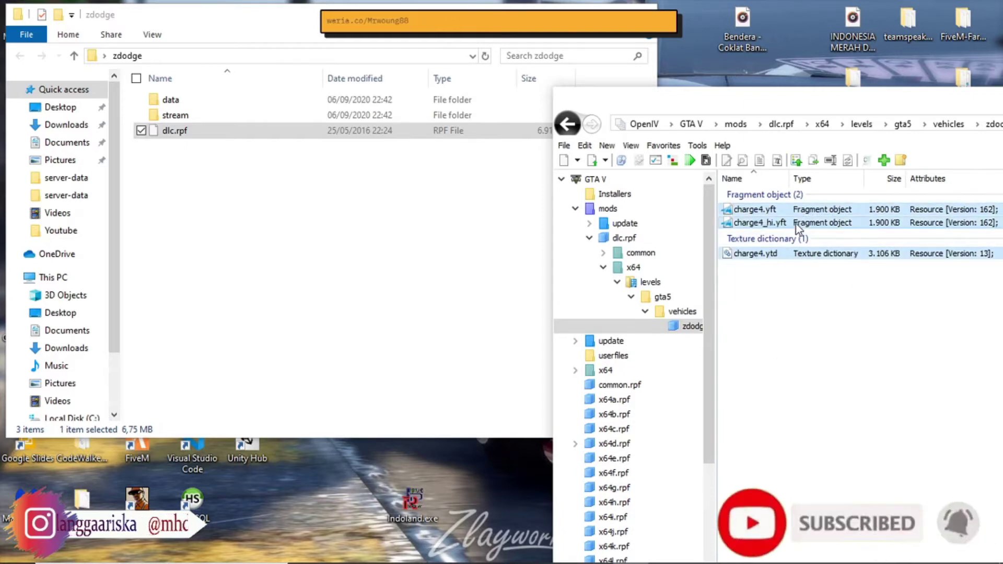
{"action": "left_click", "coordinate": [772, 257], "text": "ctrl"}
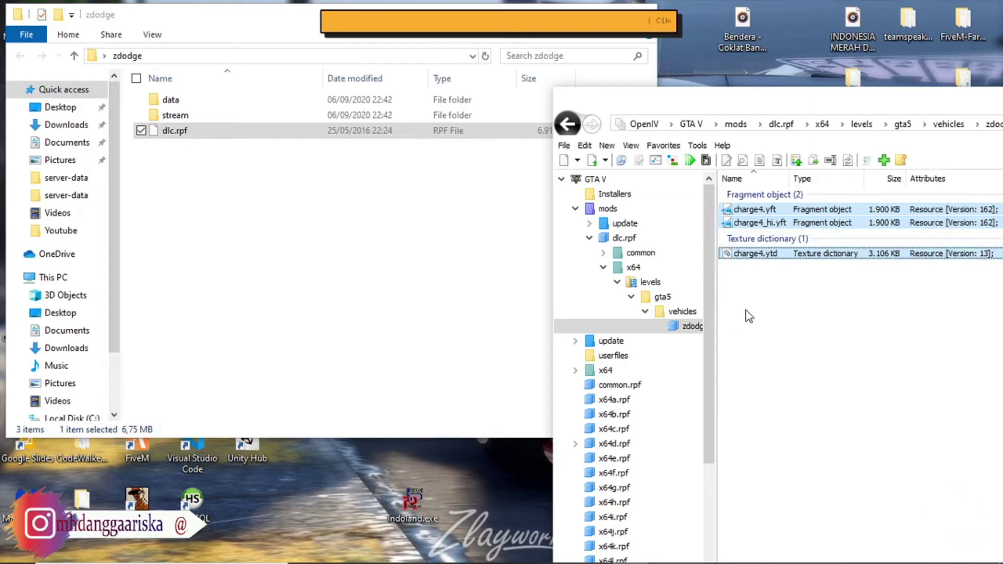
{"action": "left_click_drag", "start_coordinate": [313, 277], "coordinate": [163, 111]}
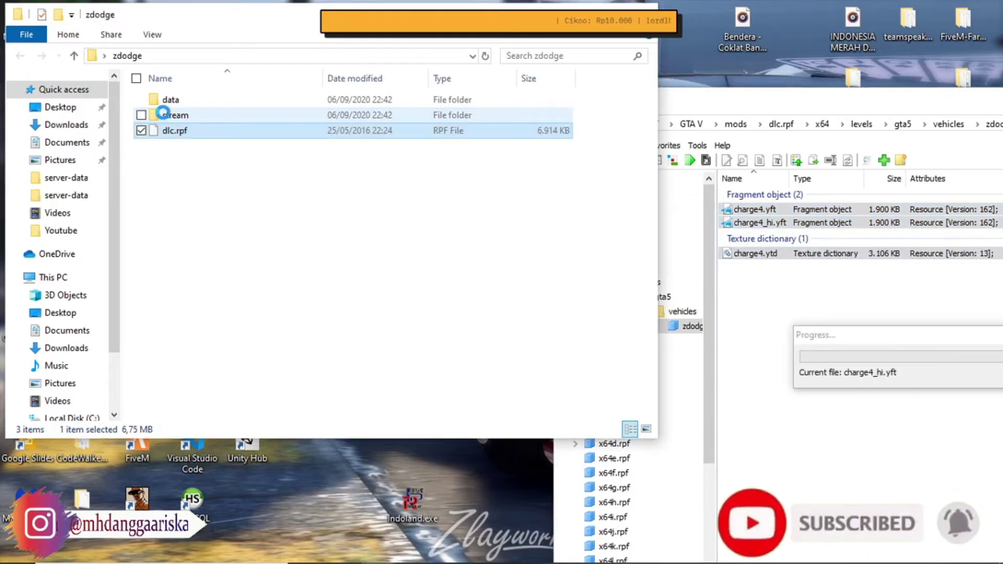
{"action": "left_click", "coordinate": [820, 300]}
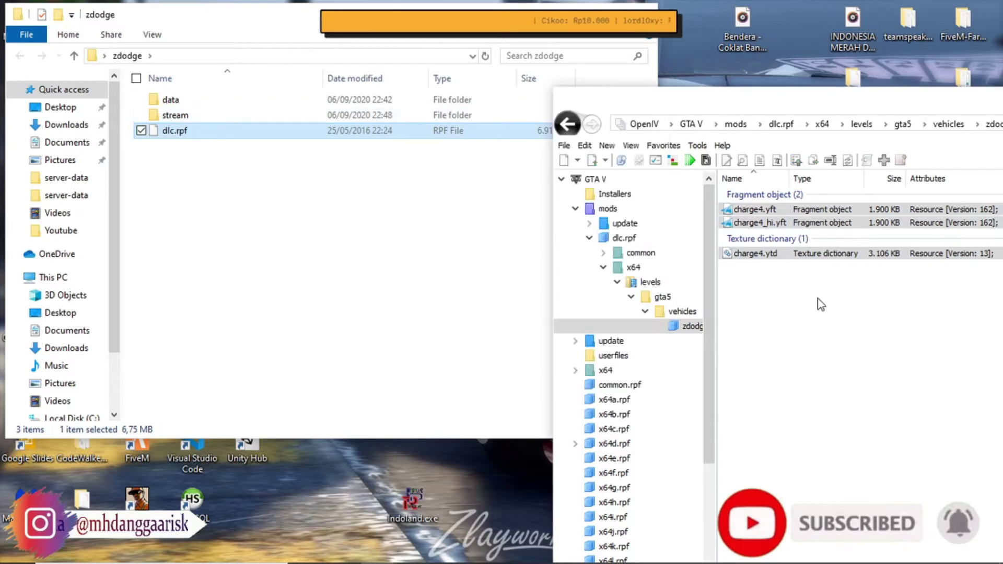
Step: Extract the five meta files from common/data inside the mods folder's dlc.rpf into the zdodge data folder
{"action": "left_click", "coordinate": [608, 209]}
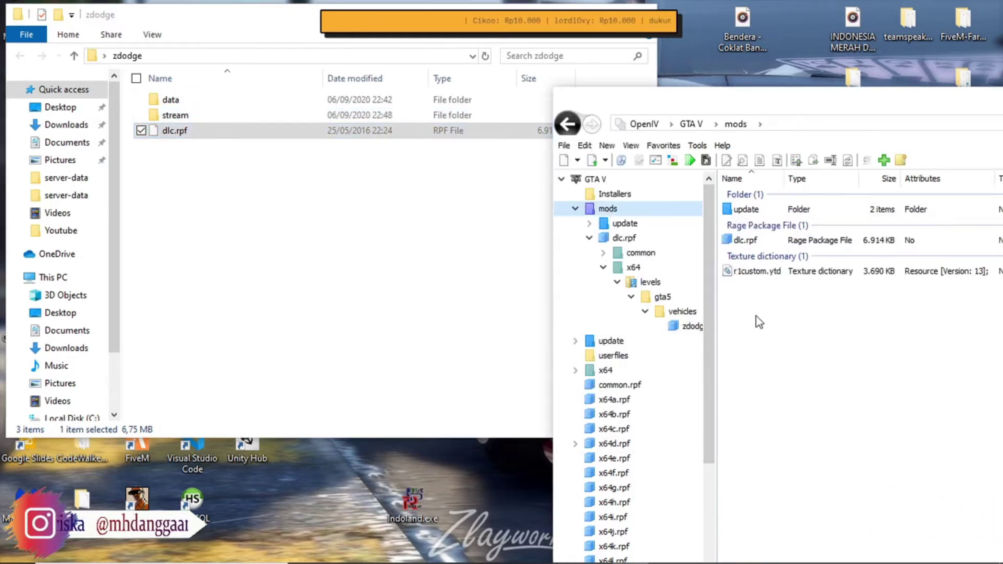
{"action": "double_click", "coordinate": [746, 240]}
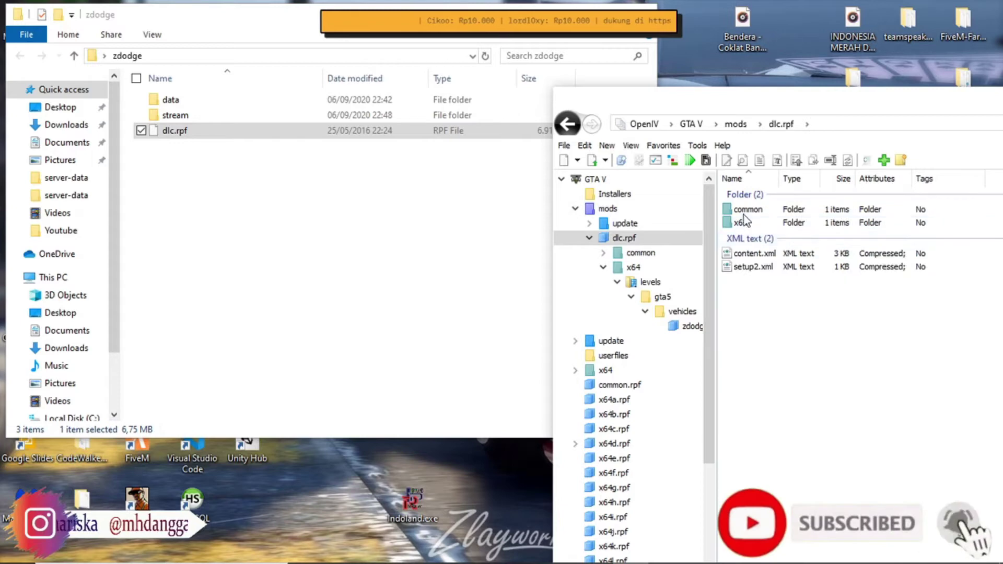
{"action": "left_click", "coordinate": [745, 214]}
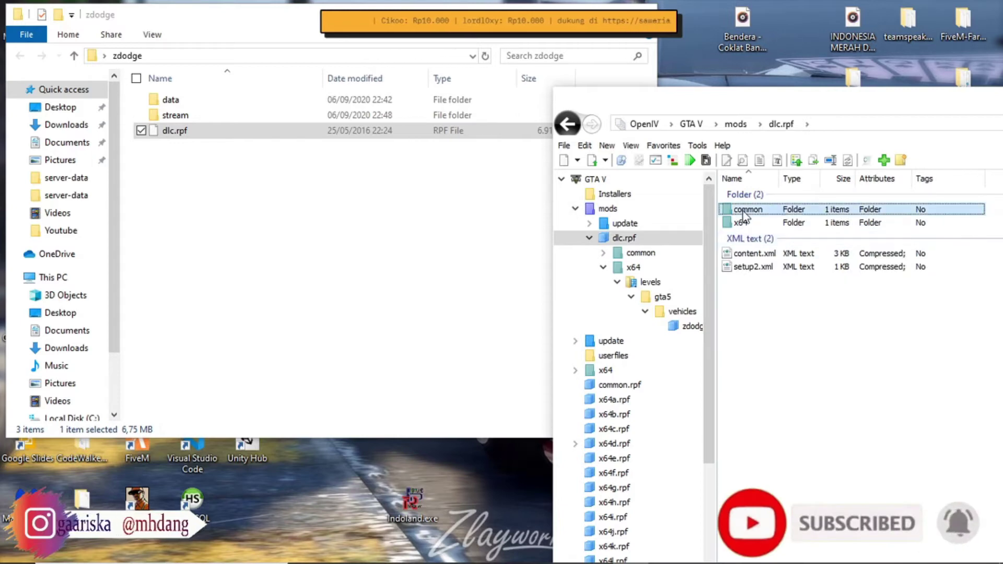
{"action": "double_click", "coordinate": [748, 213]}
{"action": "double_click", "coordinate": [748, 212]}
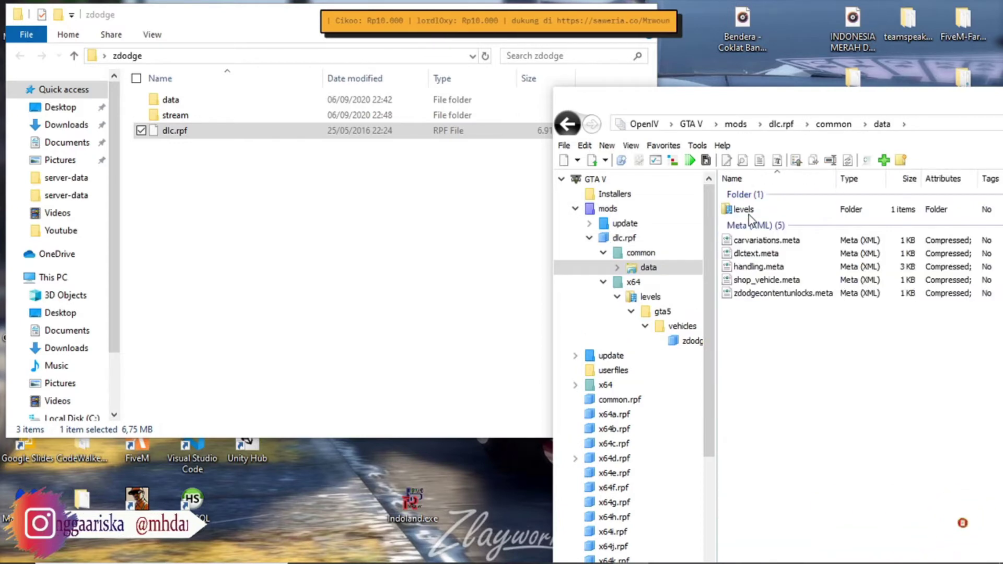
{"action": "left_click_drag", "start_coordinate": [809, 376], "coordinate": [745, 242]}
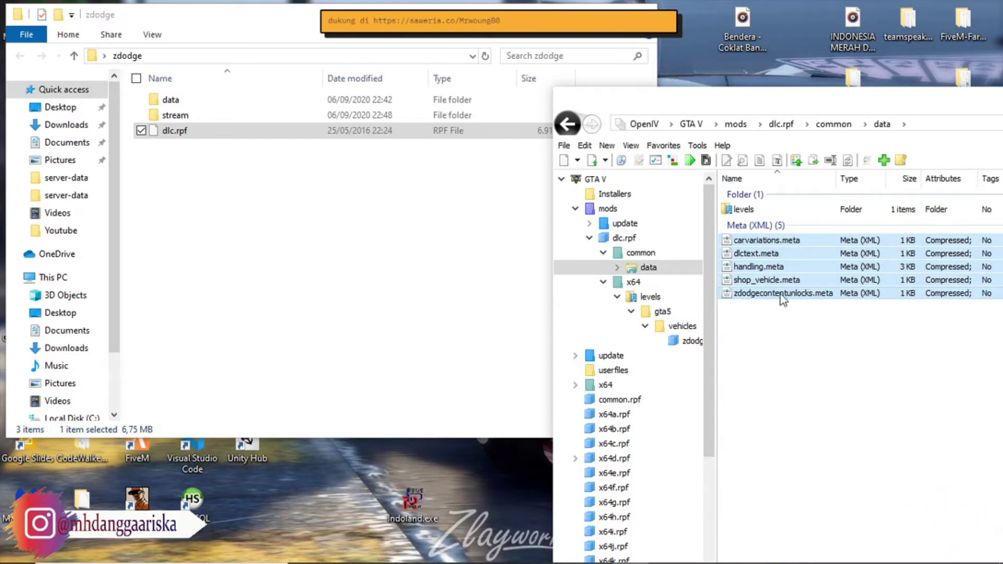
{"action": "left_click_drag", "start_coordinate": [768, 266], "coordinate": [196, 98]}
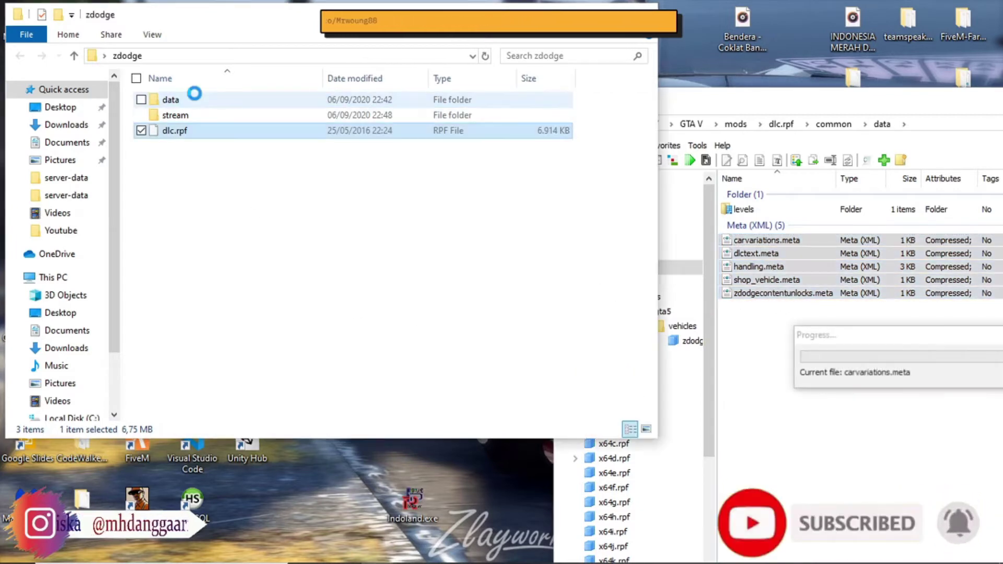
{"action": "left_click", "coordinate": [900, 399]}
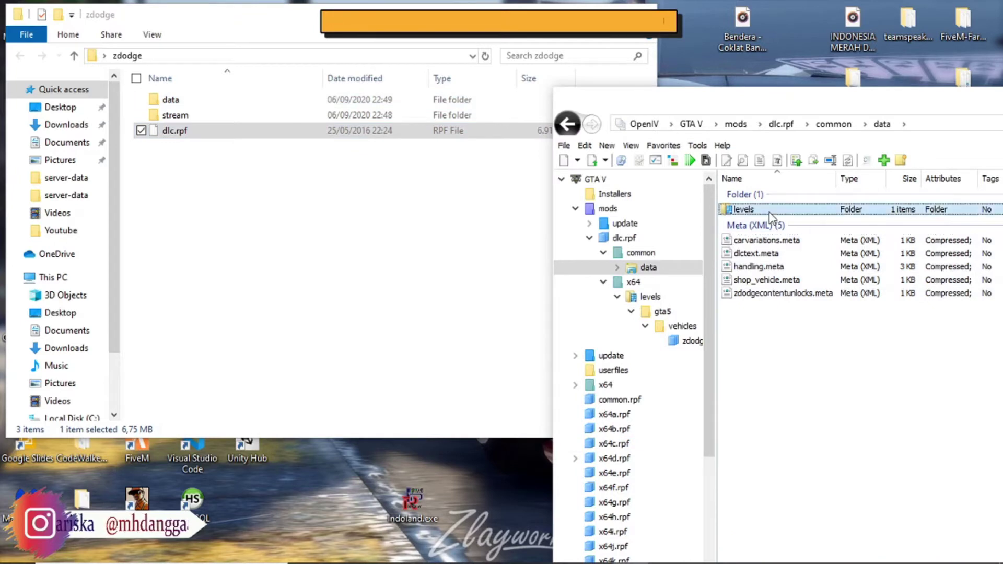
Step: Extract vehicles.meta from common/data/levels/gta5 into the zdodge data folder
{"action": "double_click", "coordinate": [799, 209]}
{"action": "double_click", "coordinate": [754, 214]}
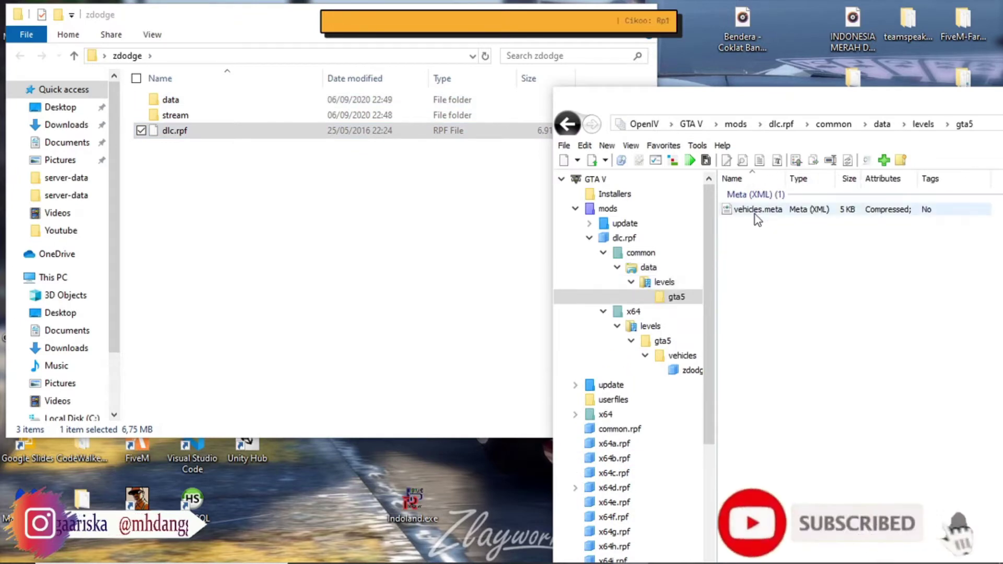
{"action": "left_click", "coordinate": [761, 211]}
{"action": "left_click_drag", "start_coordinate": [761, 211], "coordinate": [173, 98]}
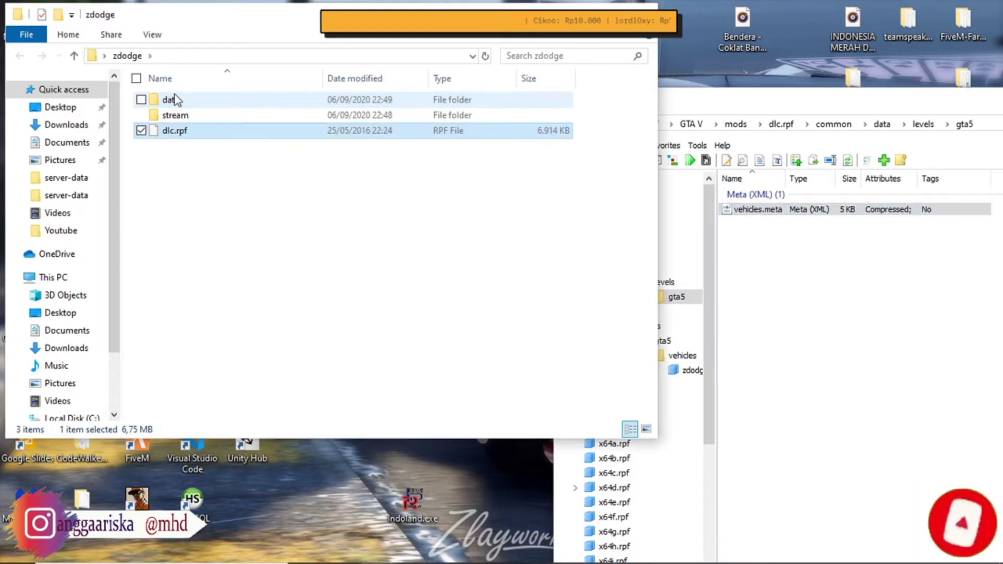
{"action": "left_click", "coordinate": [453, 208]}
Step: Move the OpenIV window aside and check the extracted model and texture files in the zdodge stream folder
{"action": "left_click_drag", "start_coordinate": [791, 104], "coordinate": [514, 150]}
{"action": "left_click", "coordinate": [197, 116]}
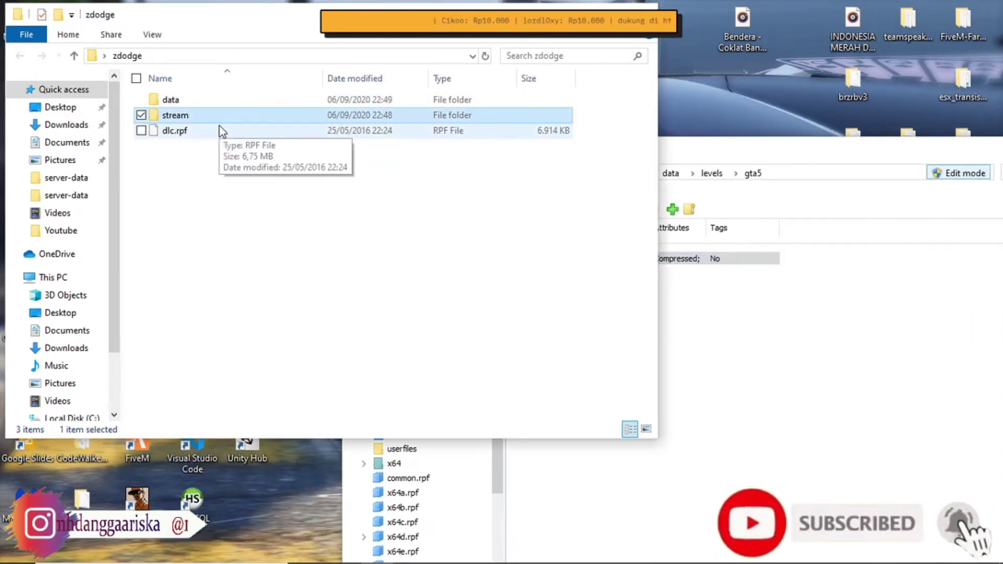
{"action": "left_click", "coordinate": [240, 203]}
{"action": "double_click", "coordinate": [182, 116]}
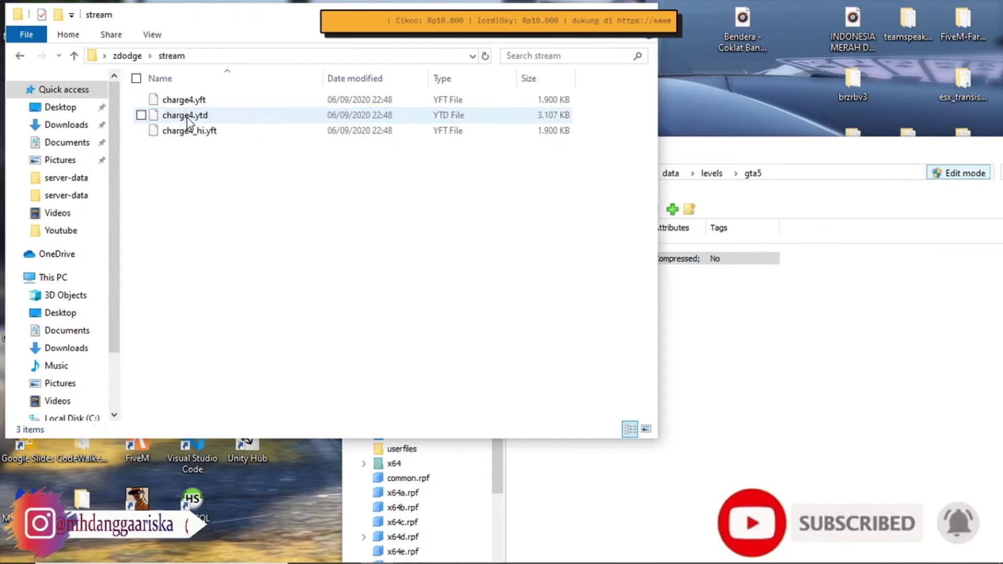
{"action": "left_click", "coordinate": [203, 100]}
{"action": "left_click", "coordinate": [206, 115]}
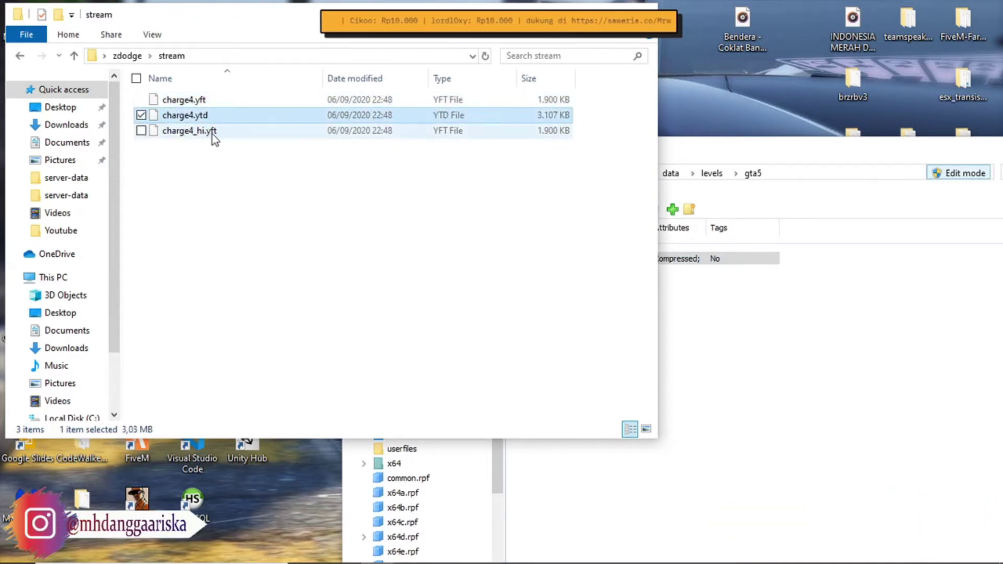
{"action": "left_click", "coordinate": [222, 132]}
{"action": "left_click", "coordinate": [237, 186]}
{"action": "left_click", "coordinate": [135, 55]}
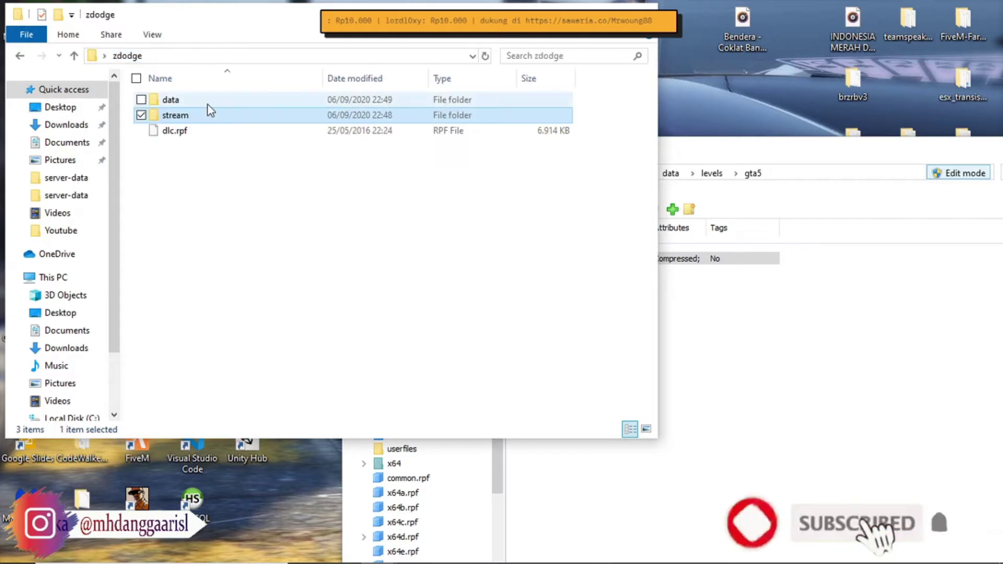
Step: Check the extracted meta files in the zdodge data folder, including handling.meta, and return to the zdodge folder
{"action": "double_click", "coordinate": [202, 99]}
{"action": "key", "text": "Down"}
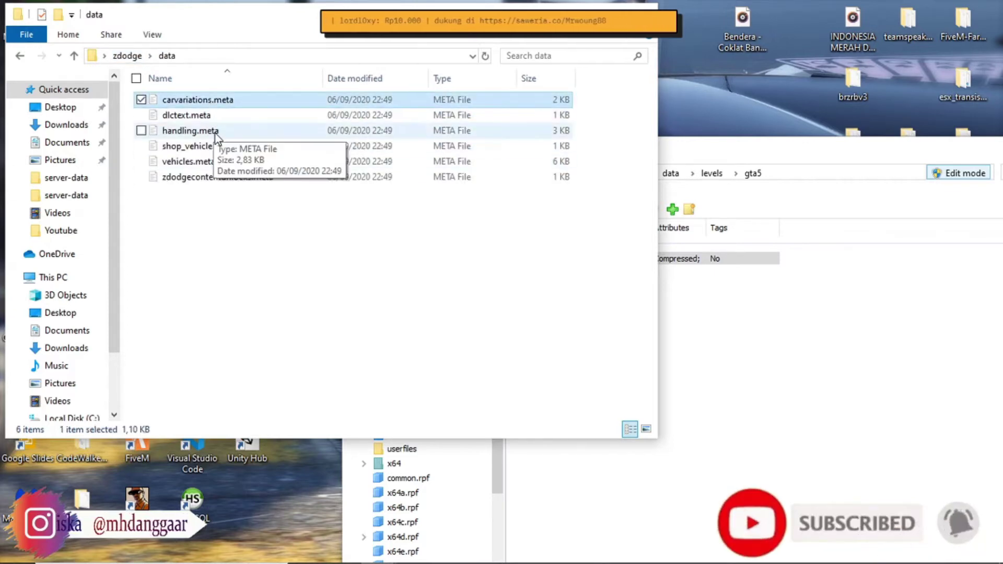
{"action": "key", "text": "Down"}
{"action": "key", "text": "Down"}
{"action": "key", "text": "Down"}
{"action": "key", "text": "Down"}
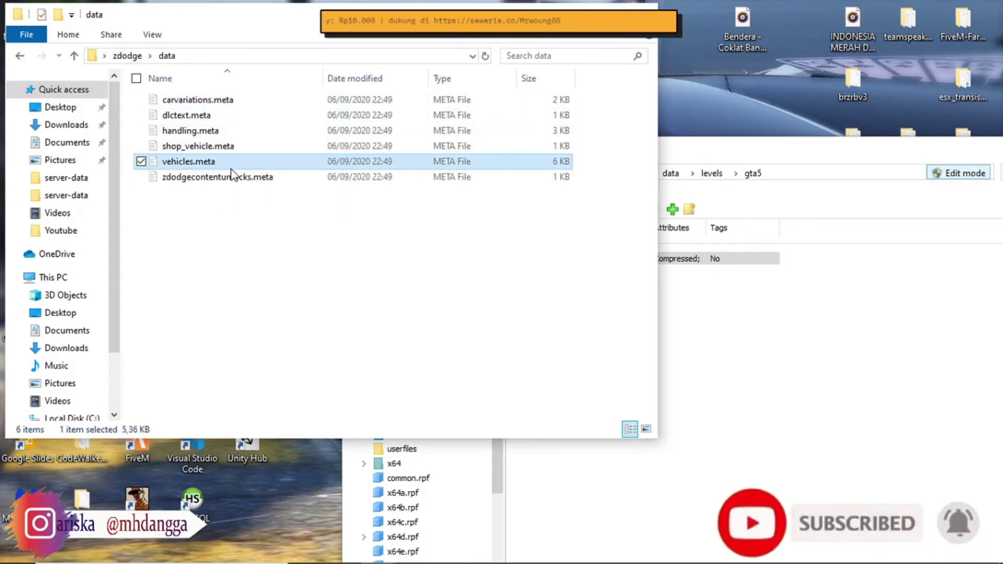
{"action": "key", "text": "Down"}
{"action": "left_click", "coordinate": [240, 239]}
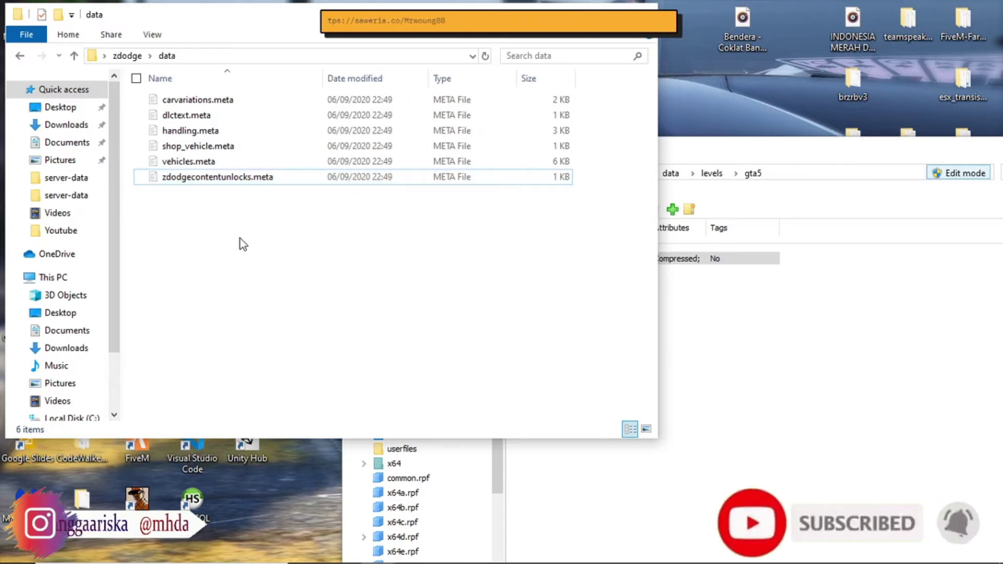
{"action": "left_click", "coordinate": [230, 132]}
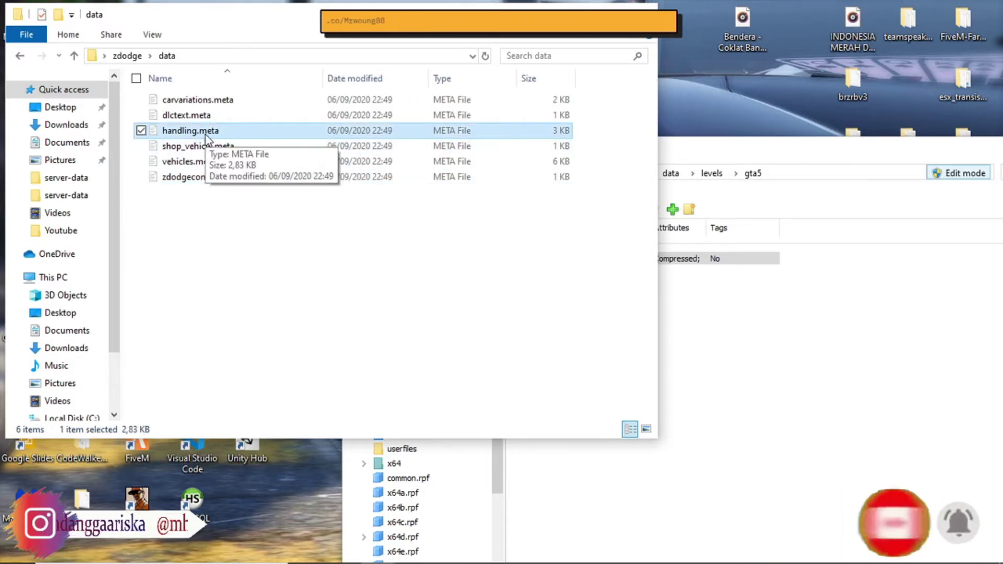
{"action": "key", "text": "alt+Up"}
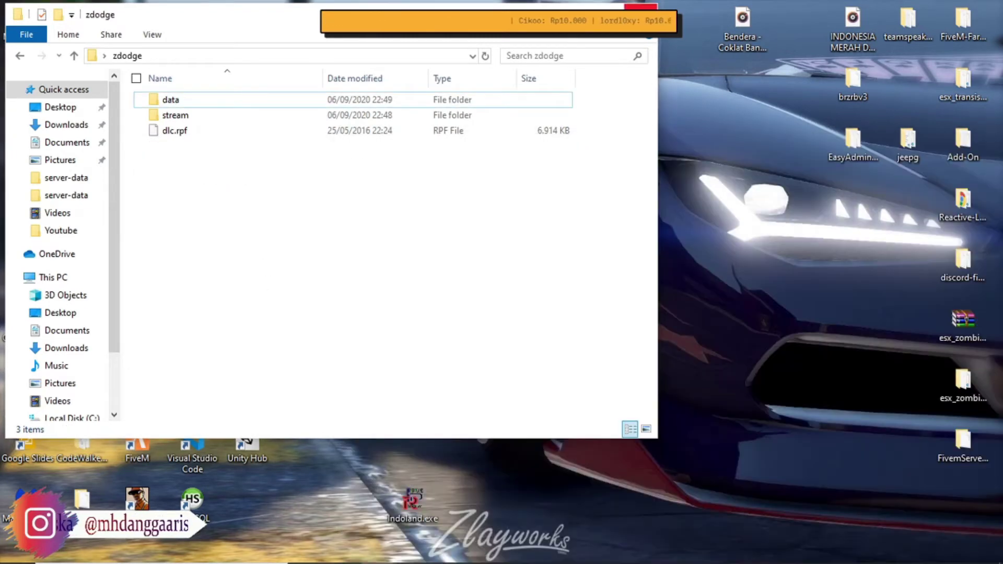
Step: Close the zdodge folder window and copy the pthrust and zdodge folders from the desktop
{"action": "left_click", "coordinate": [642, 7]}
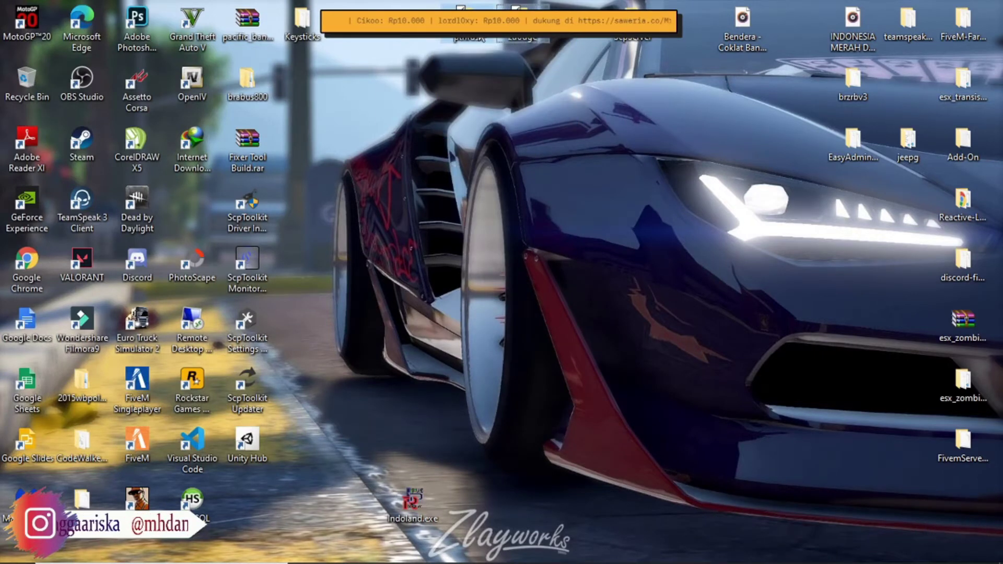
{"action": "right_click", "coordinate": [488, 27]}
{"action": "left_click", "coordinate": [355, 218]}
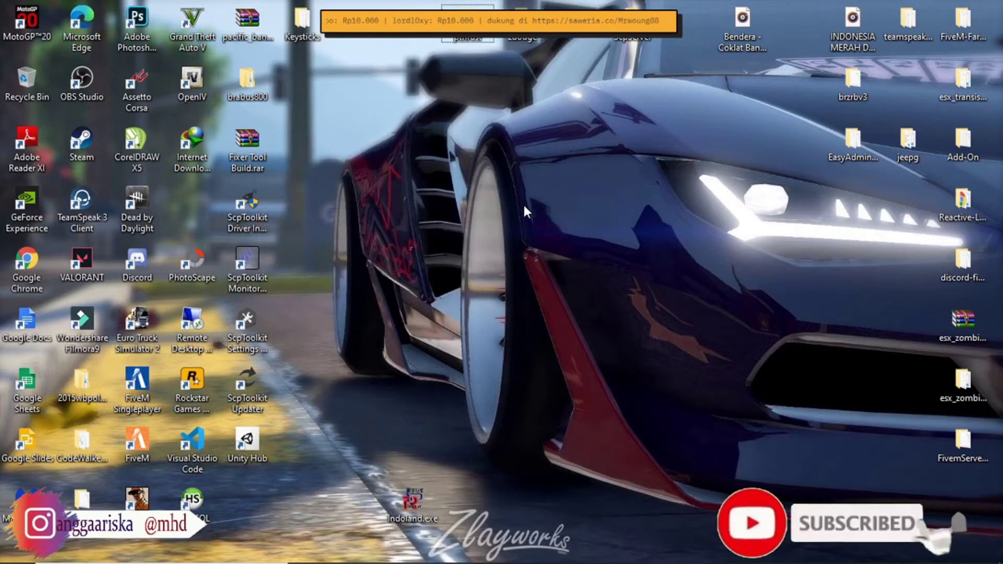
Step: Open the server's resources folder on Data File (F:), under Tutorial/server-data
{"action": "left_click", "coordinate": [272, 553]}
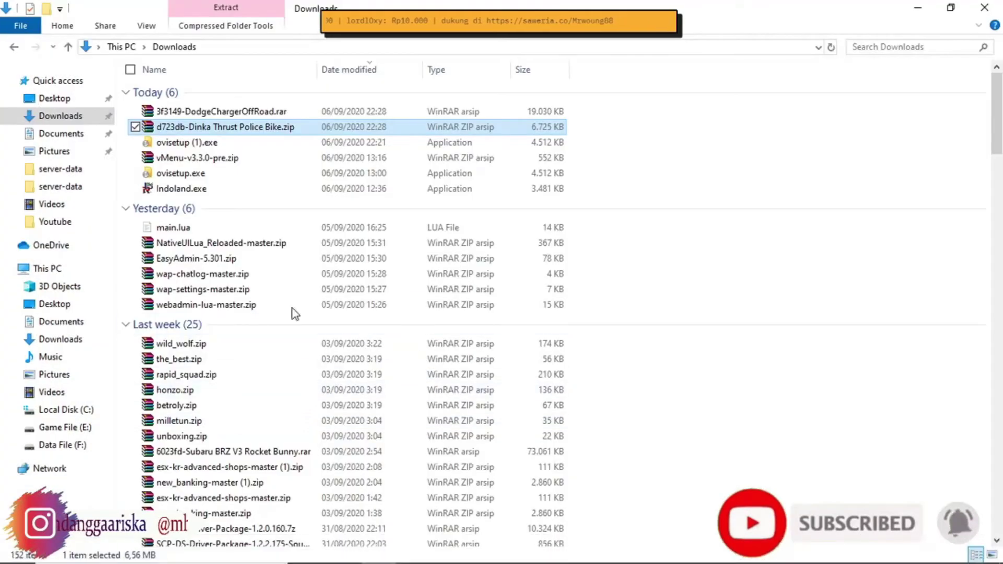
{"action": "left_click", "coordinate": [68, 444]}
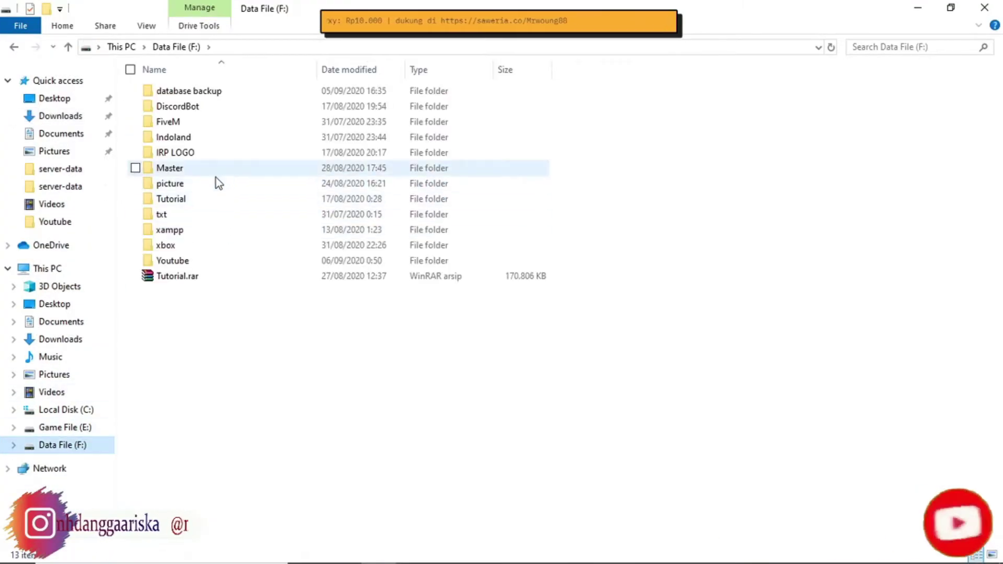
{"action": "double_click", "coordinate": [206, 197]}
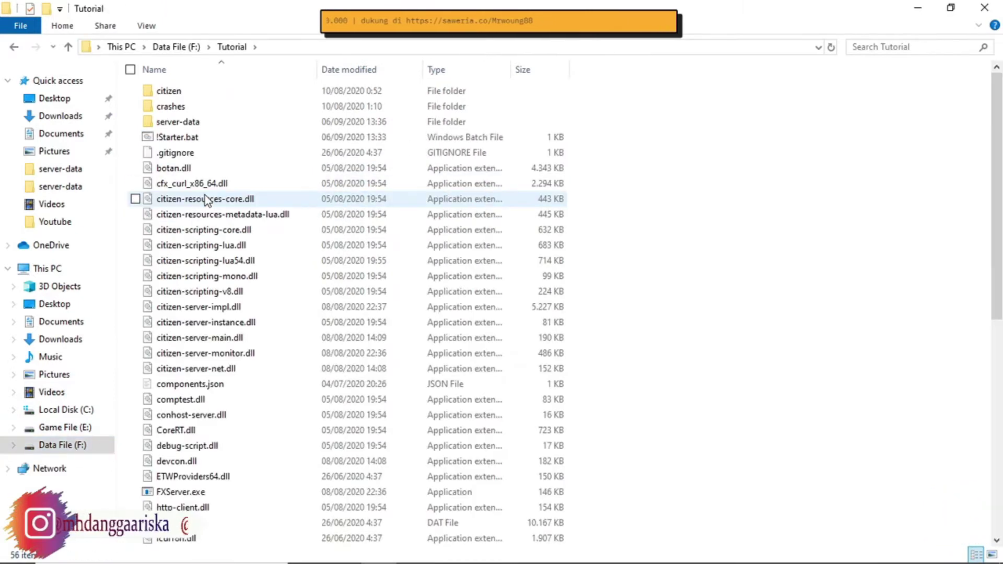
{"action": "double_click", "coordinate": [196, 123]}
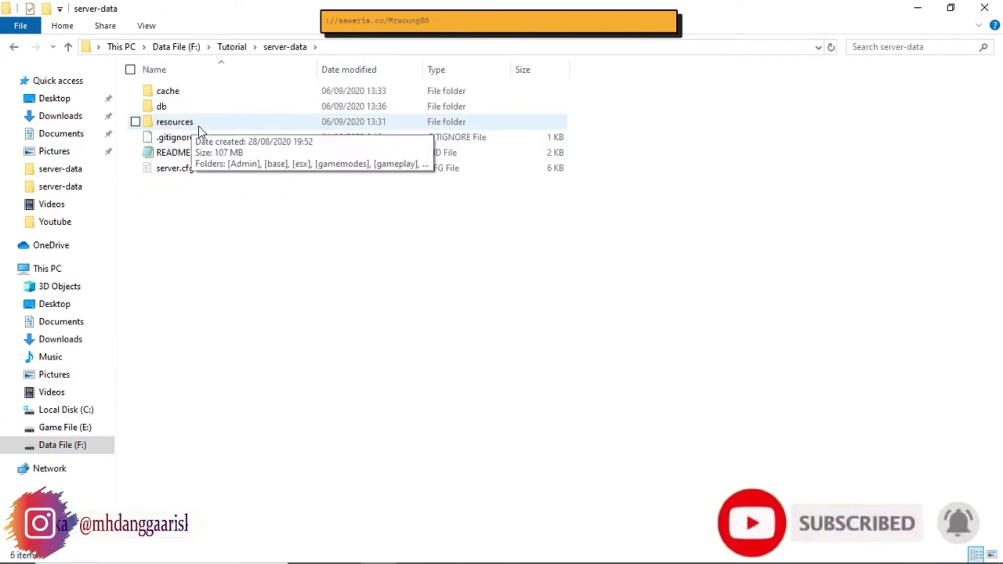
{"action": "double_click", "coordinate": [199, 123]}
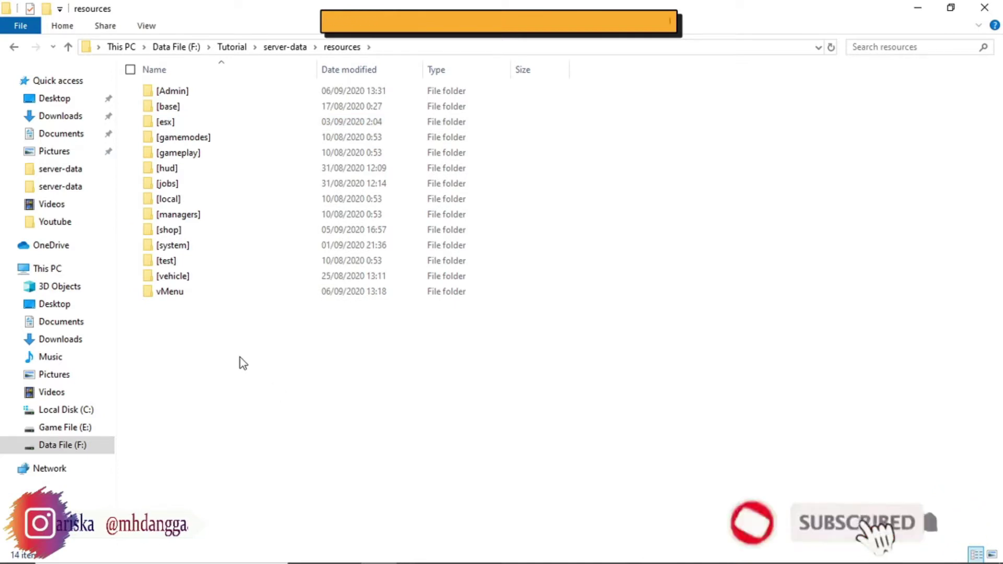
Step: Paste the pthrust and zdodge folders into the [vehicle] resource folder
{"action": "left_click", "coordinate": [202, 280]}
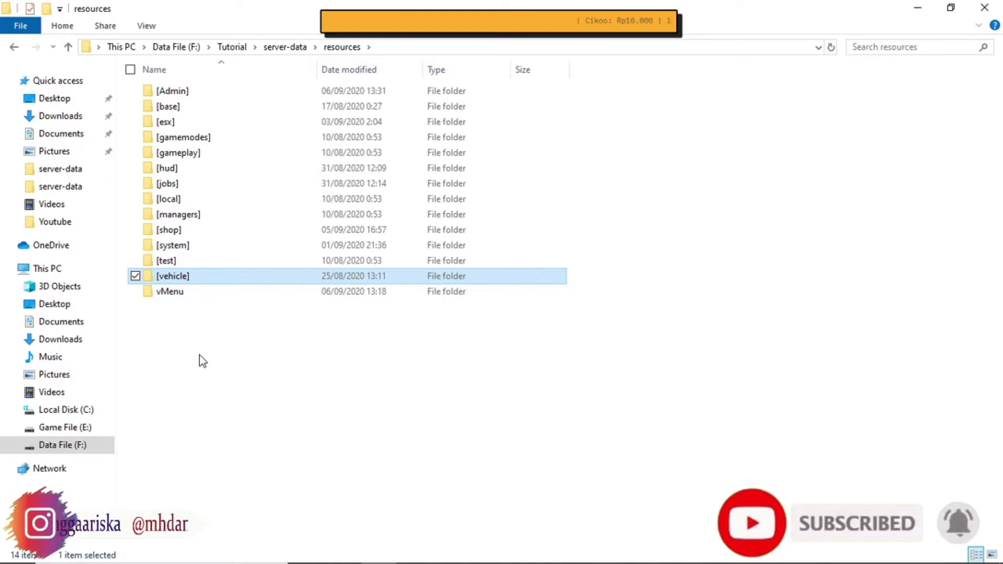
{"action": "double_click", "coordinate": [184, 280]}
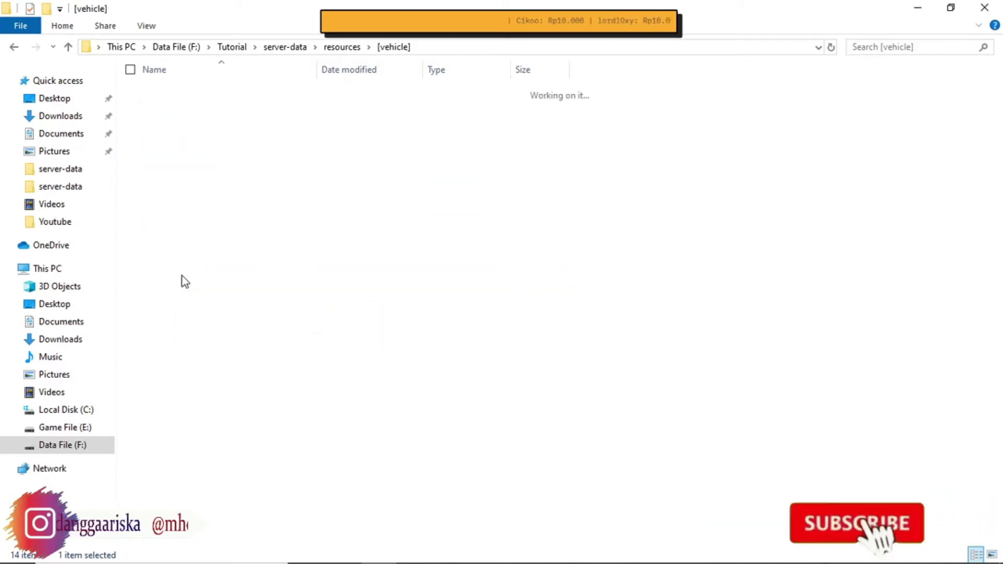
{"action": "right_click", "coordinate": [226, 196]}
{"action": "left_click", "coordinate": [152, 297]}
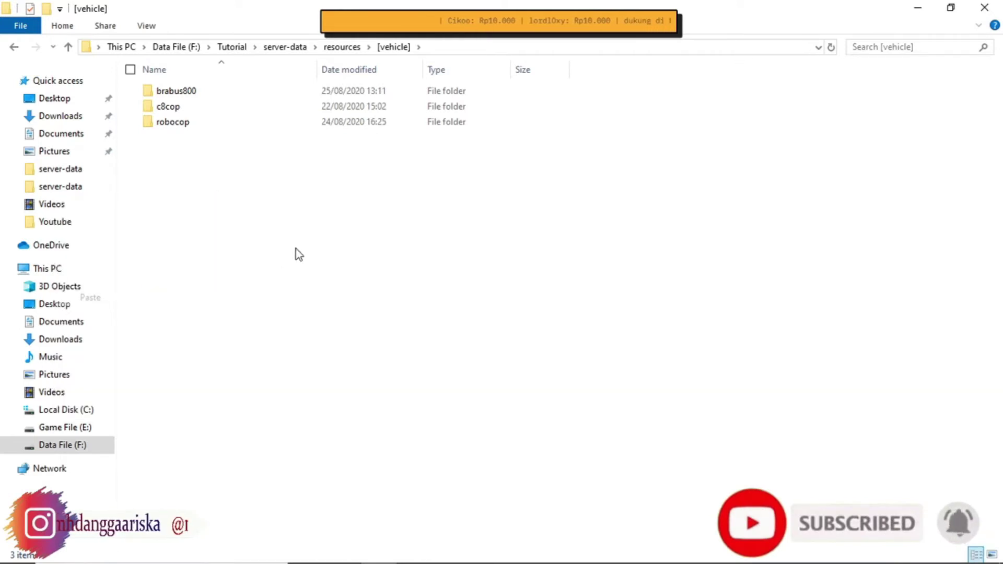